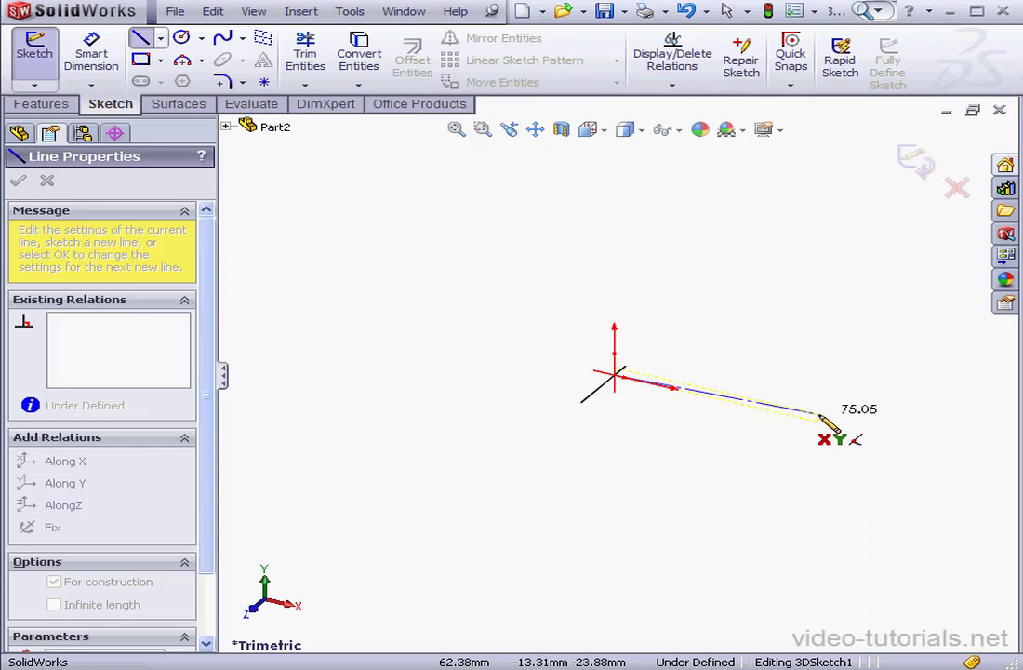
Step: Complete the construction centerline from the origin along the X axis at about 74 mm long and leave the tool
{"action": "left_click", "coordinate": [816, 424]}
{"action": "right_click", "coordinate": [834, 383]}
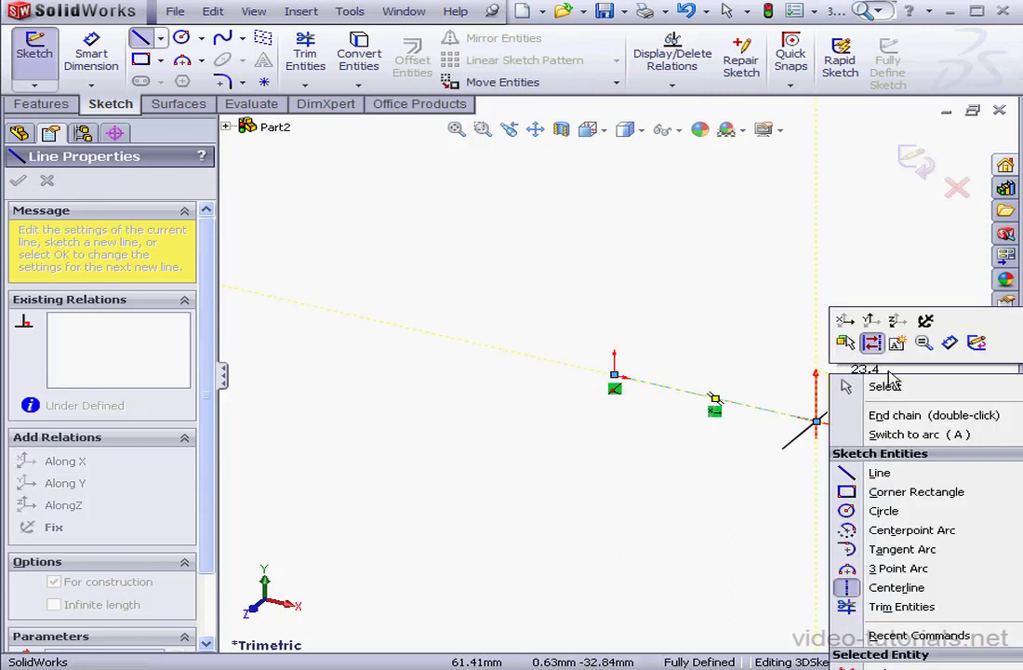
{"action": "left_click", "coordinate": [882, 386]}
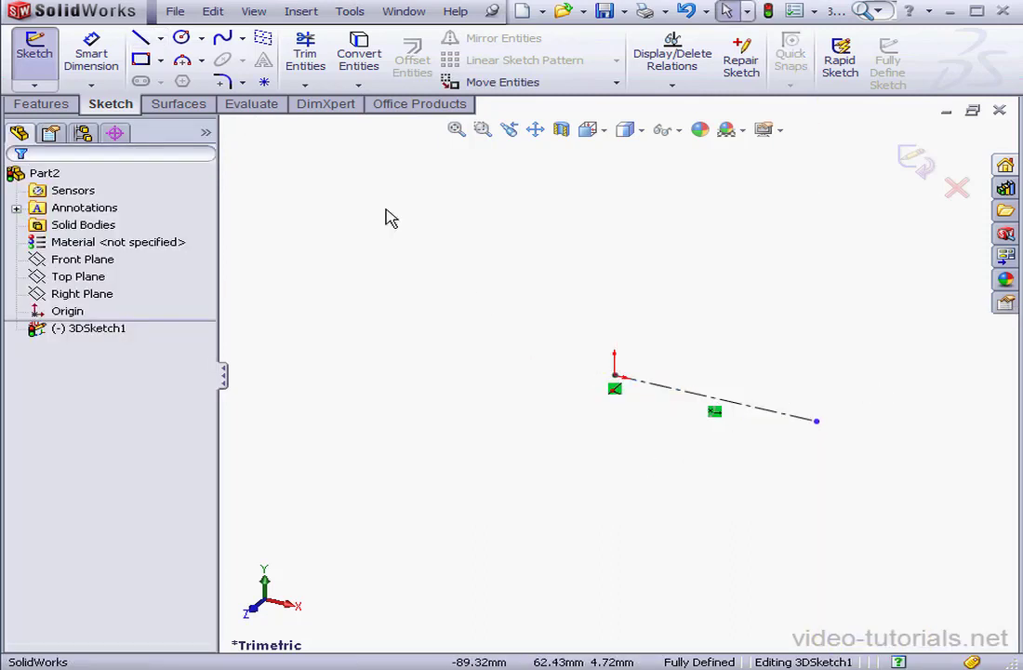
Step: Insert a sketch plane without references into the 3D sketch, then shift and rotate it freely and check its definition status
{"action": "left_click", "coordinate": [262, 38]}
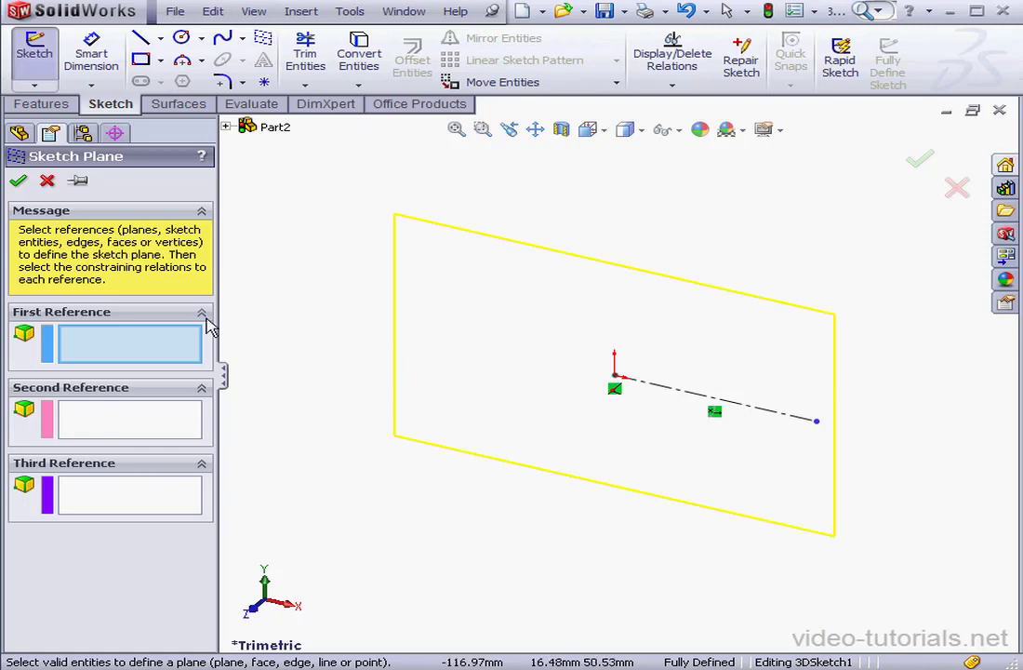
{"action": "left_click", "coordinate": [18, 180]}
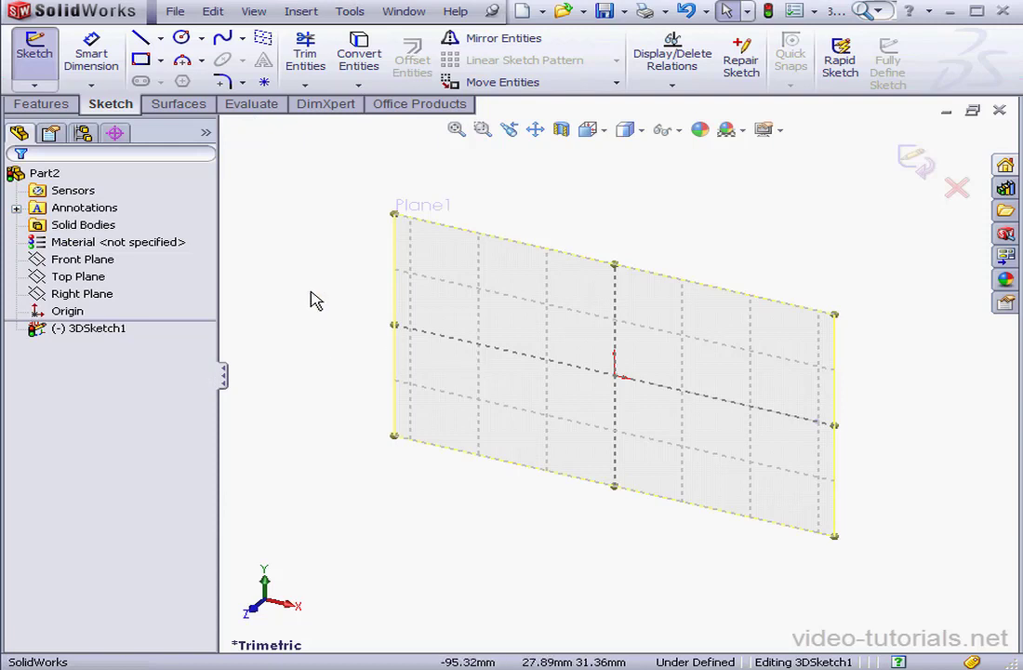
{"action": "mouse_move", "coordinate": [731, 300]}
{"action": "left_mouse_down"}
{"action": "mouse_move", "coordinate": [682, 337]}
{"action": "mouse_move", "coordinate": [714, 308]}
{"action": "left_mouse_up"}
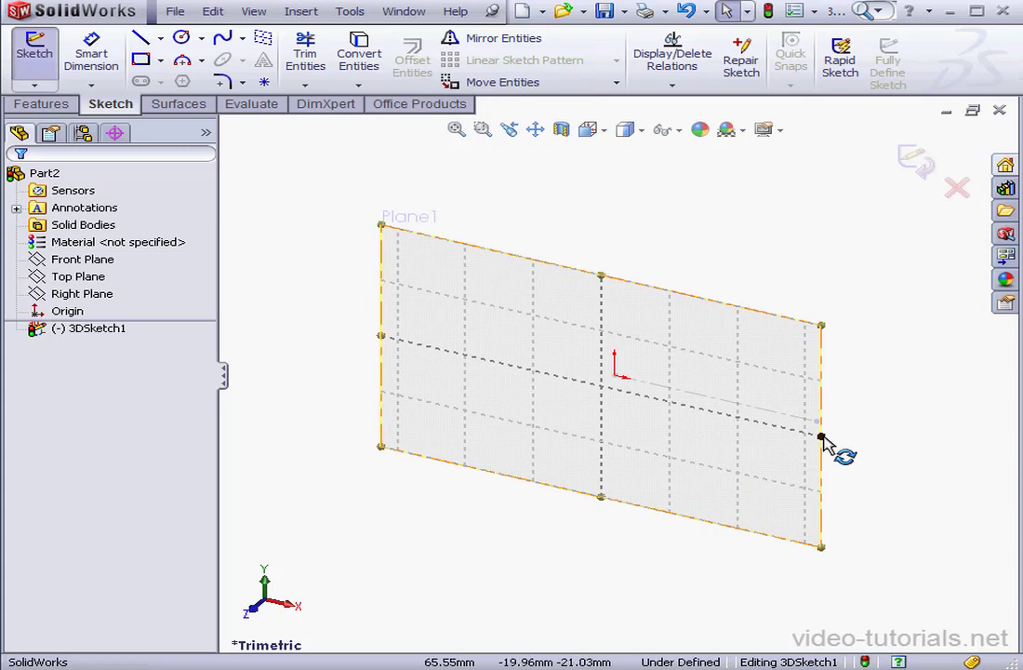
{"action": "left_click_drag", "start_coordinate": [821, 438], "coordinate": [761, 448]}
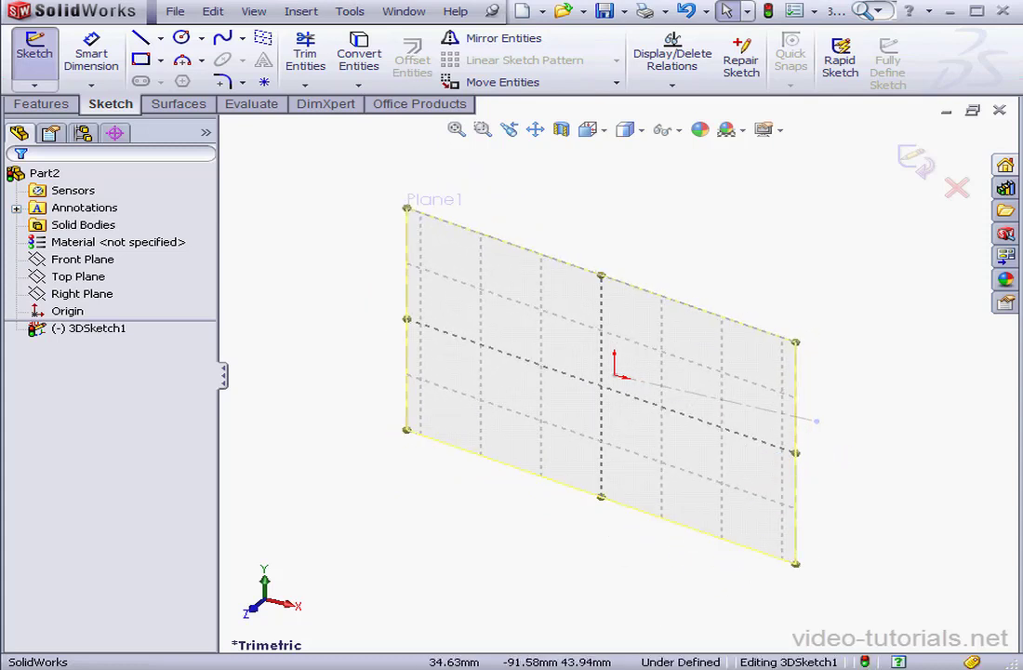
{"action": "left_click", "coordinate": [51, 134]}
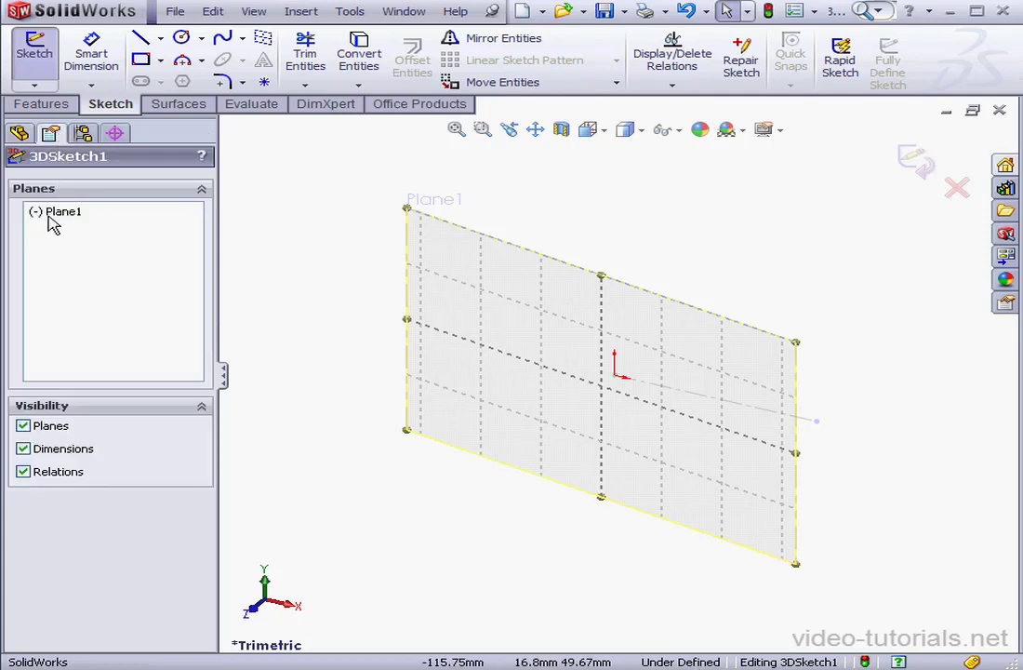
{"action": "left_click", "coordinate": [19, 133]}
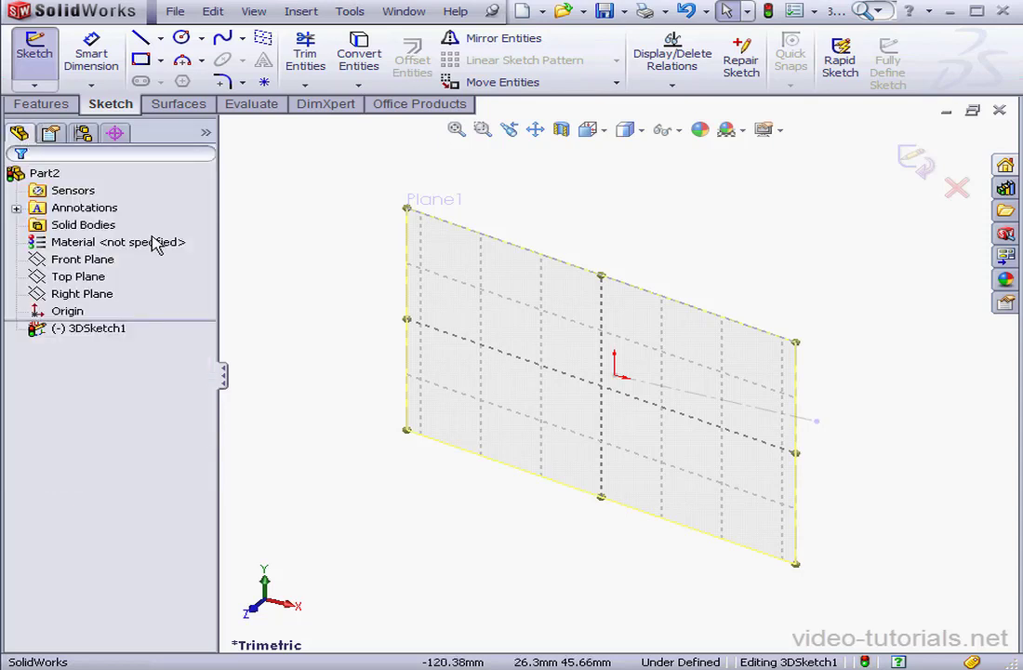
Step: Deactivate the sketch plane and constrain the centerline to it with an On Plane relation
{"action": "double_click", "coordinate": [440, 458]}
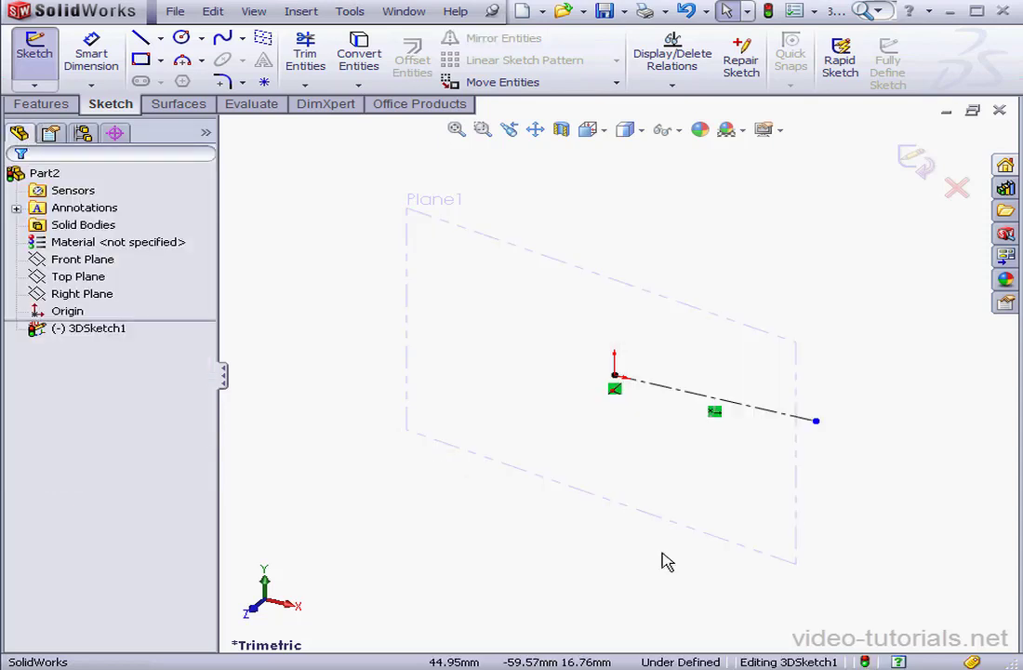
{"action": "left_click", "coordinate": [809, 422]}
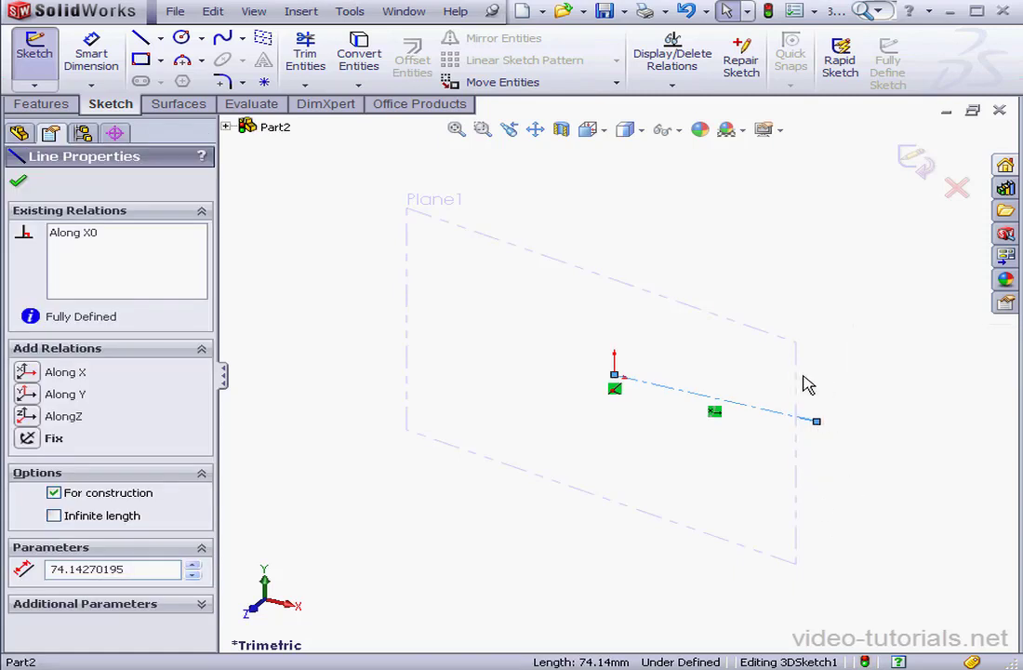
{"action": "left_click", "coordinate": [795, 389], "text": "ctrl"}
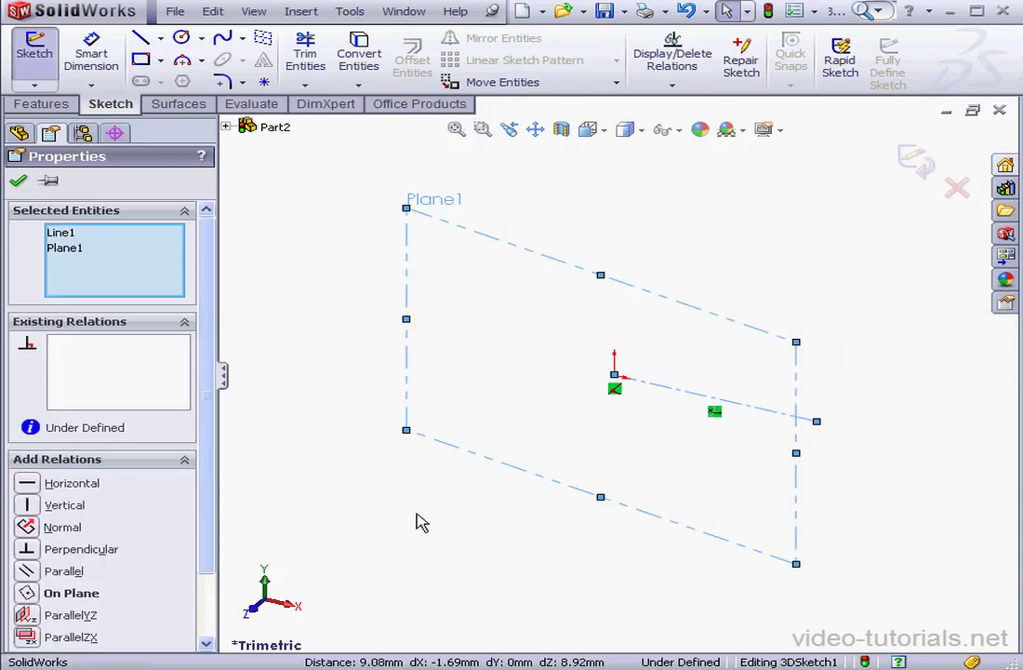
{"action": "left_click", "coordinate": [38, 595]}
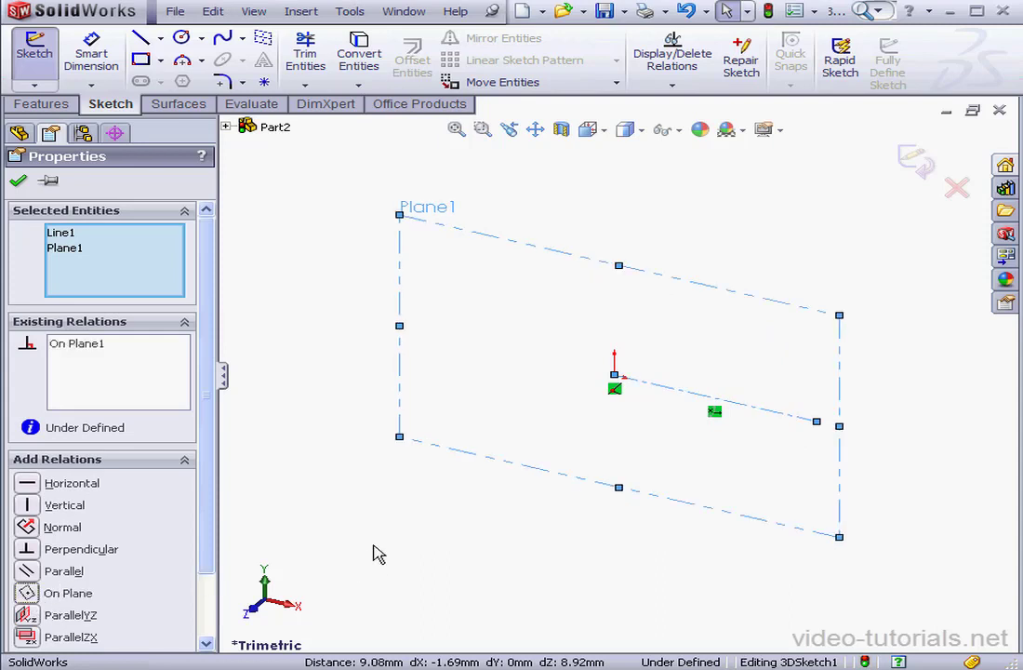
{"action": "left_click", "coordinate": [17, 181]}
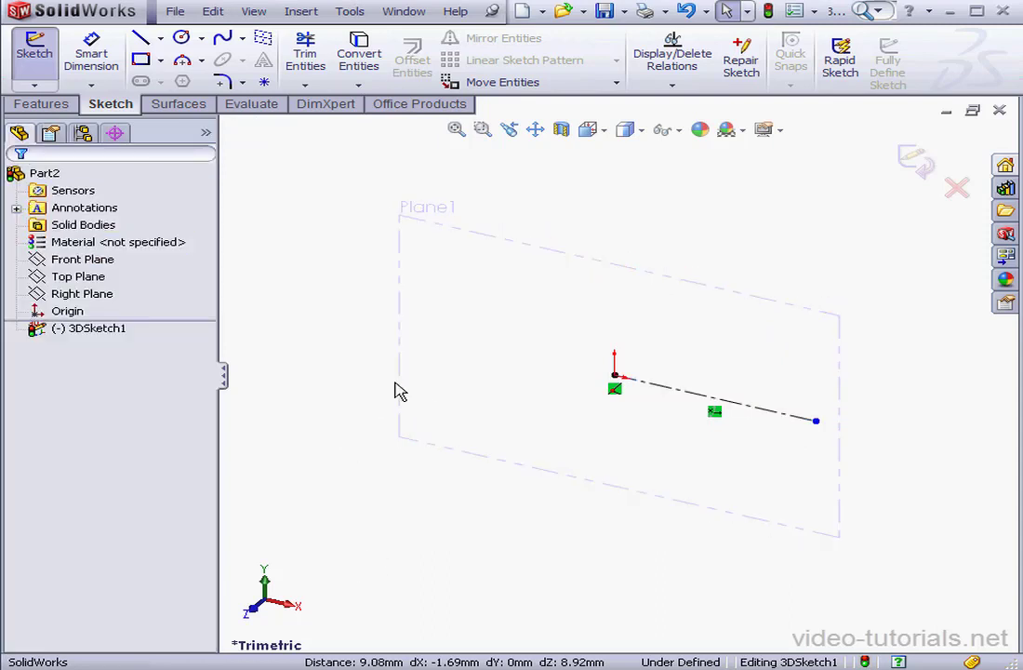
Step: Add a 45° angle dimension between the Top Plane and the sketch plane, then check the plane's definition status
{"action": "left_click", "coordinate": [98, 52]}
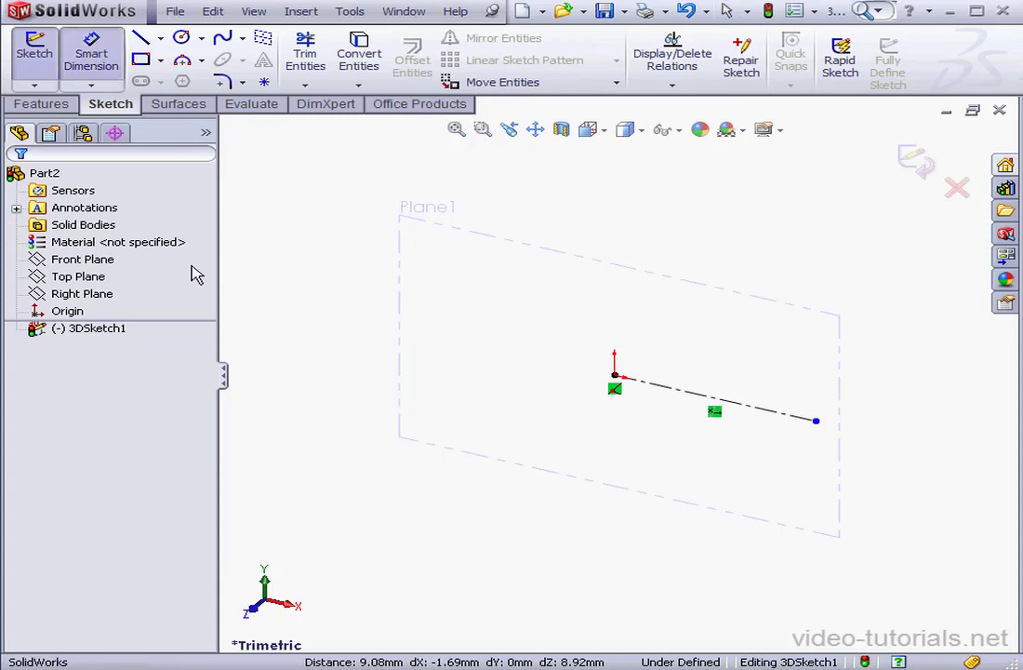
{"action": "left_click", "coordinate": [104, 279]}
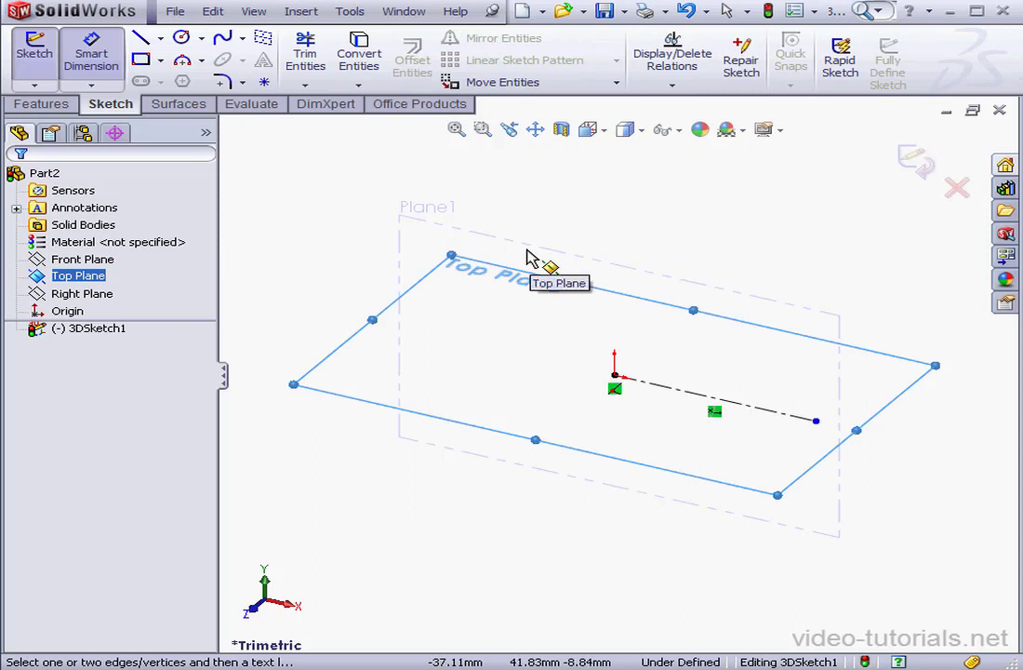
{"action": "left_click", "coordinate": [433, 222]}
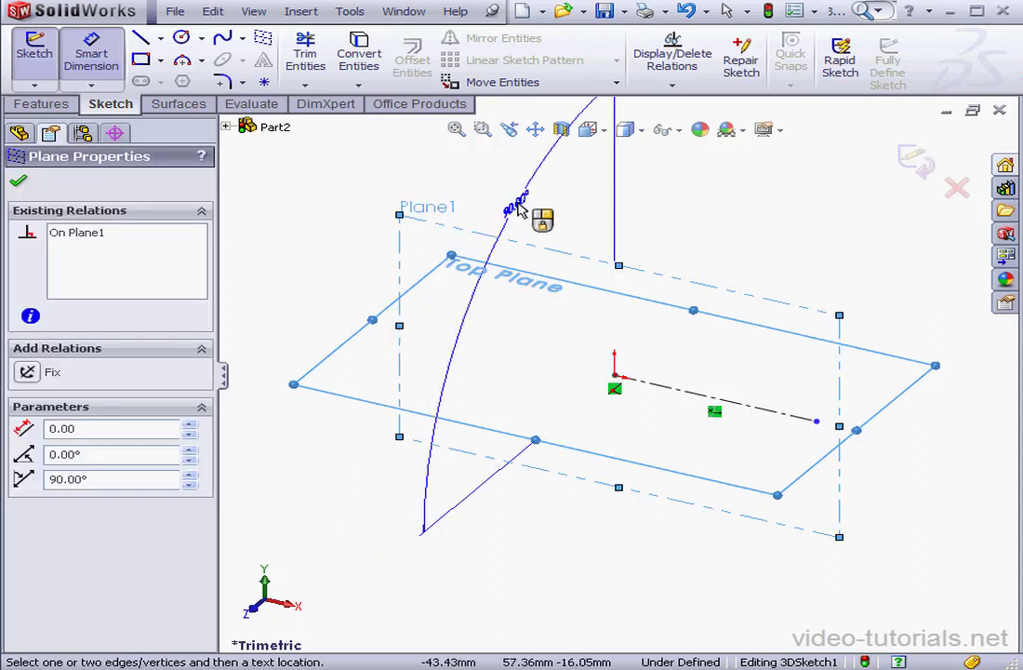
{"action": "left_click", "coordinate": [699, 242]}
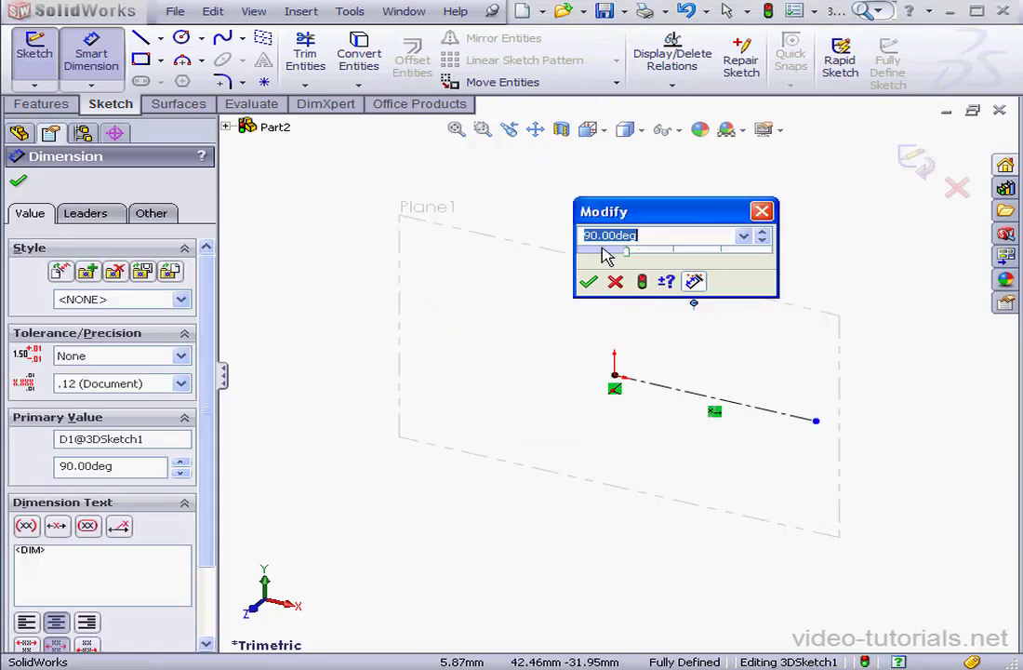
{"action": "type", "text": "45"}
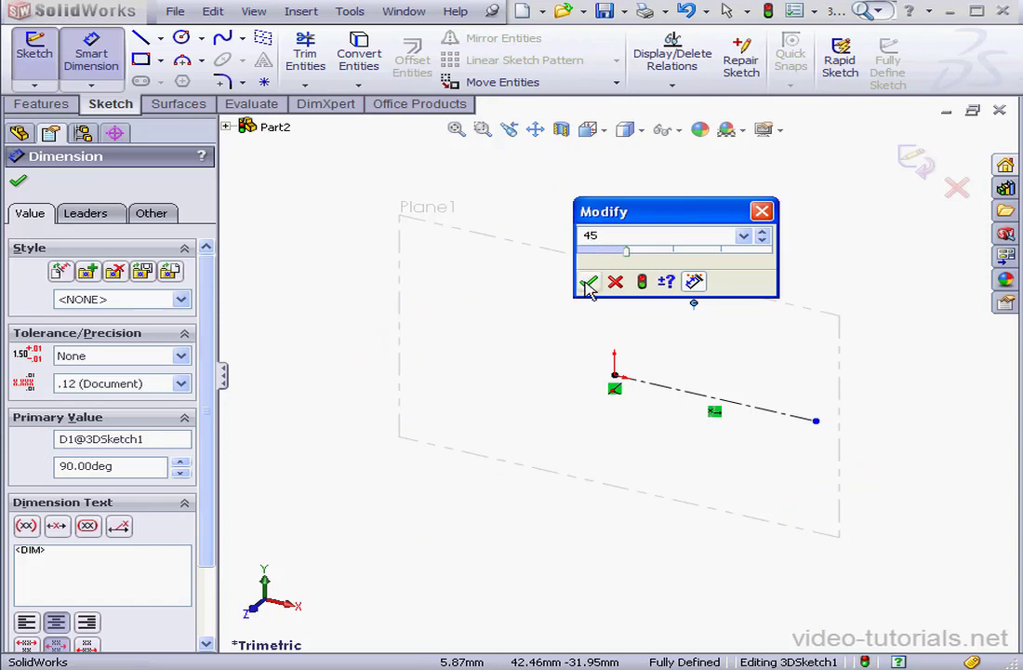
{"action": "left_click", "coordinate": [588, 281]}
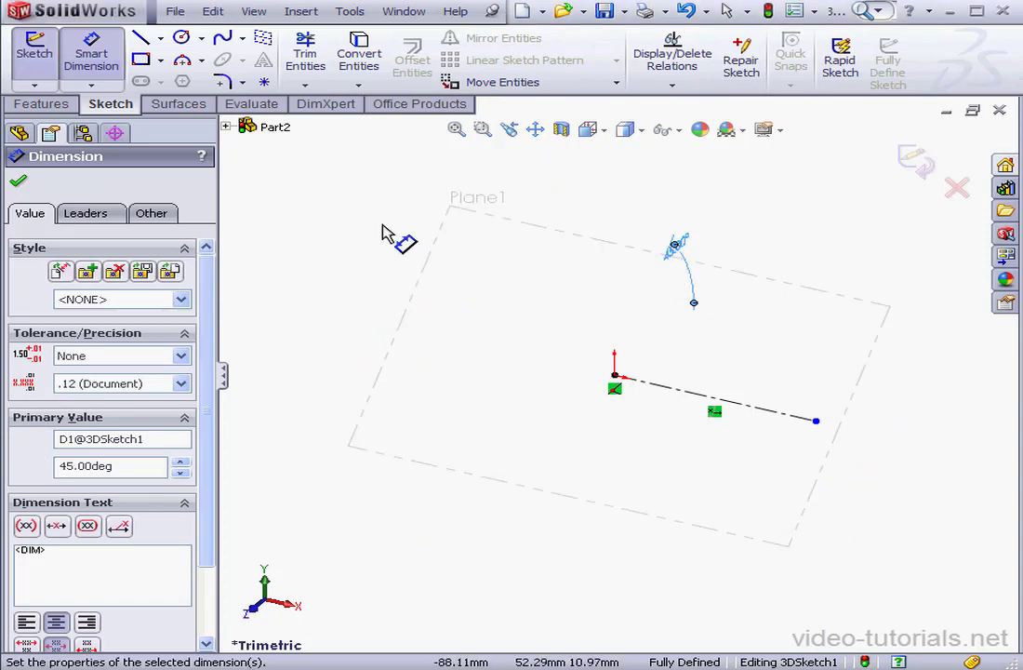
{"action": "right_click", "coordinate": [337, 208]}
{"action": "left_click", "coordinate": [377, 222]}
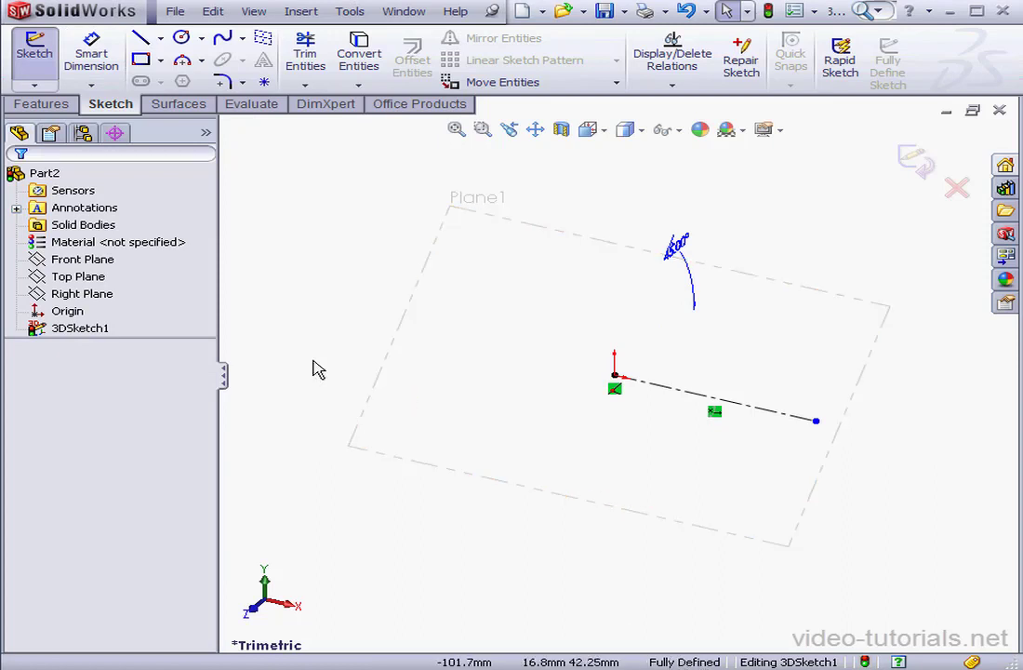
{"action": "left_click", "coordinate": [50, 135]}
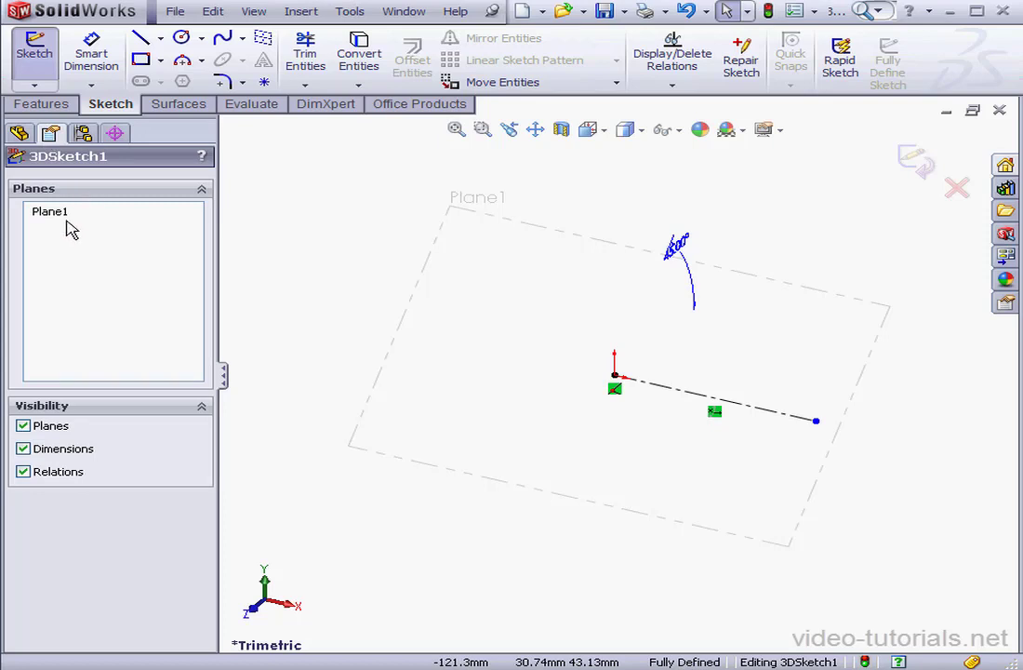
{"action": "left_click", "coordinate": [19, 133]}
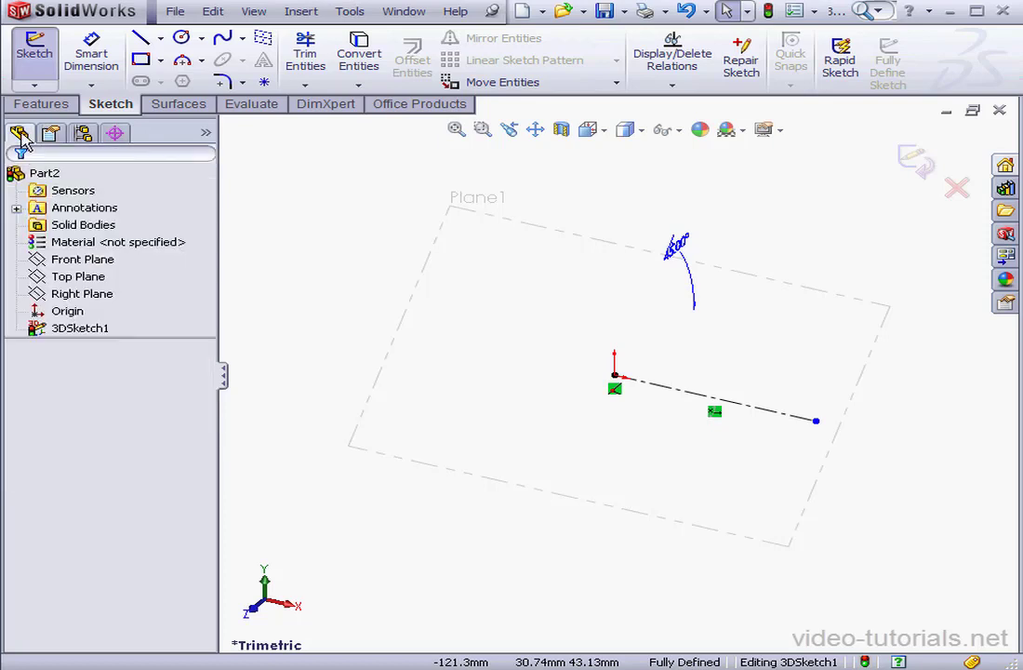
Step: Select Plane1 and sketch three connected lines from the origin: about 49 mm vertical, a horizontal, and one back to the centerline's endpoint
{"action": "left_click", "coordinate": [430, 266]}
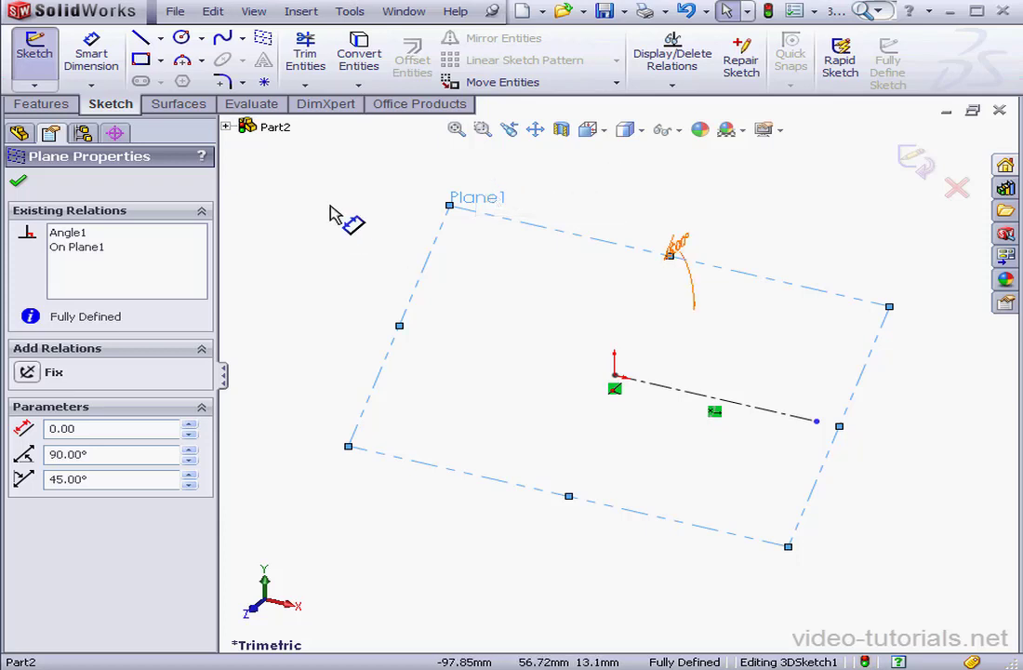
{"action": "left_click", "coordinate": [143, 39]}
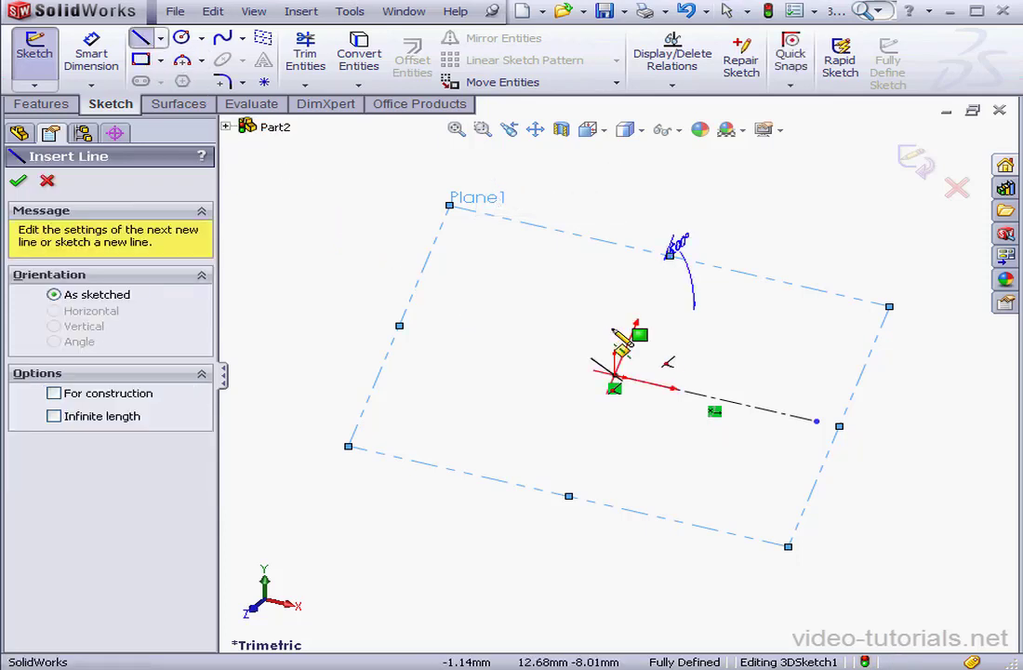
{"action": "left_click", "coordinate": [614, 386]}
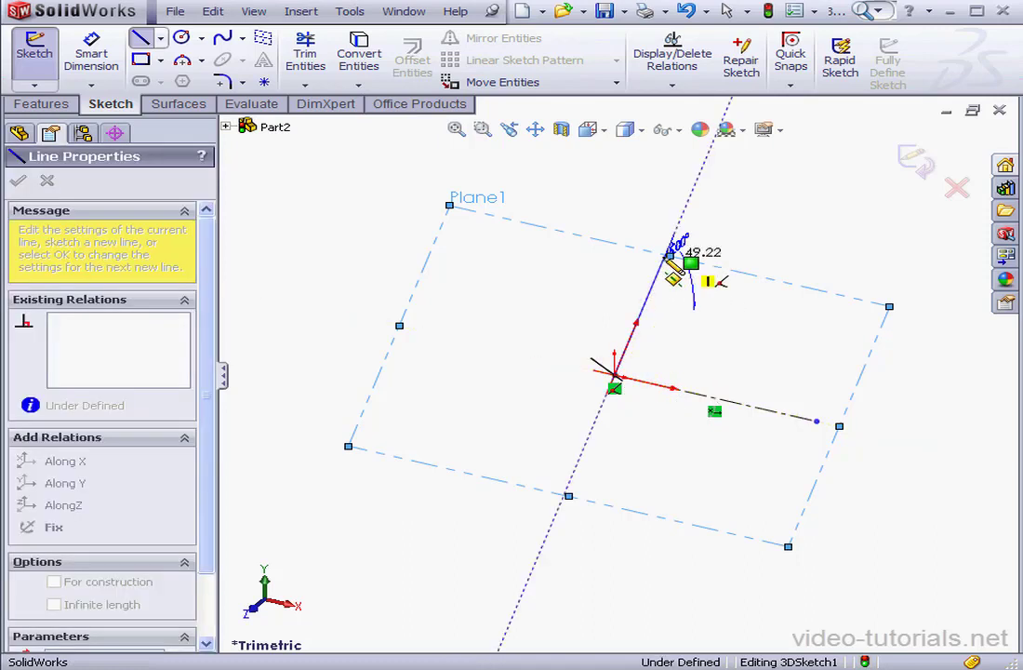
{"action": "left_click", "coordinate": [665, 253]}
{"action": "left_click", "coordinate": [865, 302]}
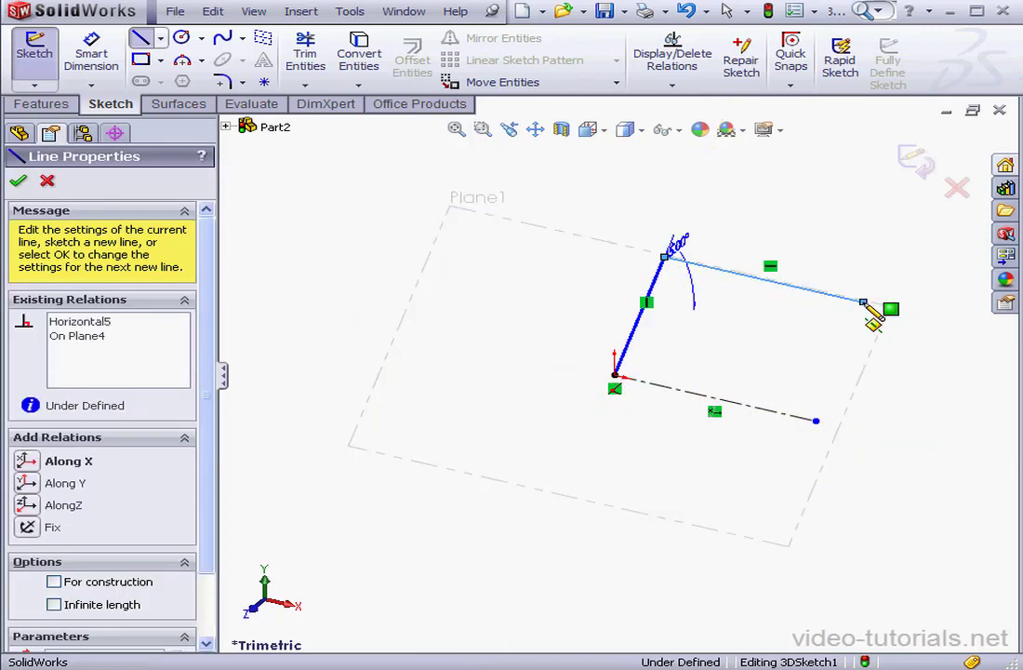
{"action": "left_click", "coordinate": [817, 420]}
{"action": "right_click", "coordinate": [816, 420]}
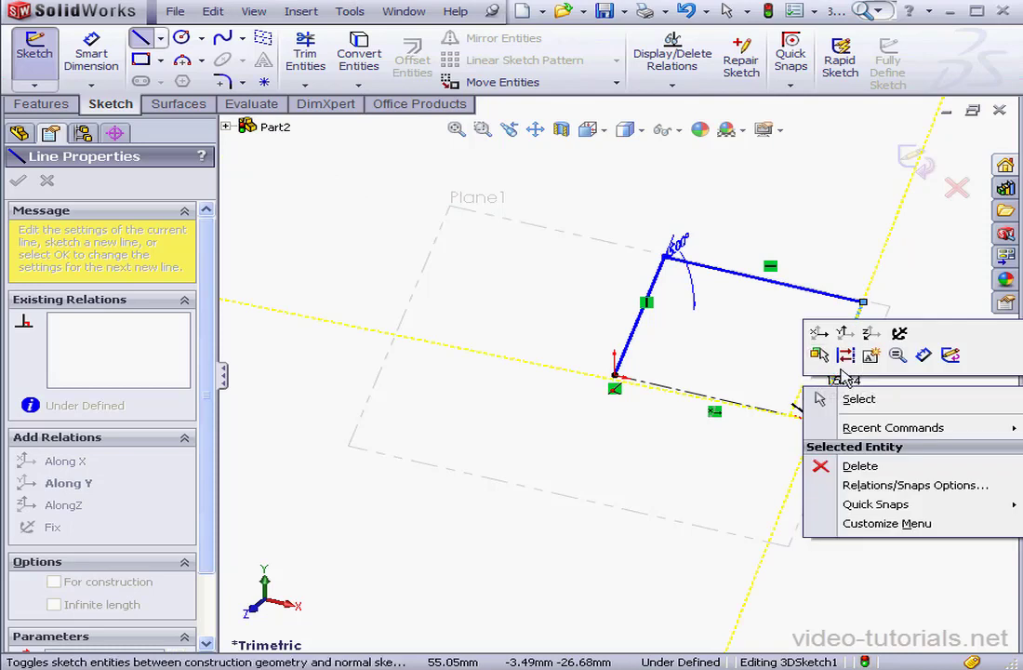
{"action": "left_click", "coordinate": [842, 397]}
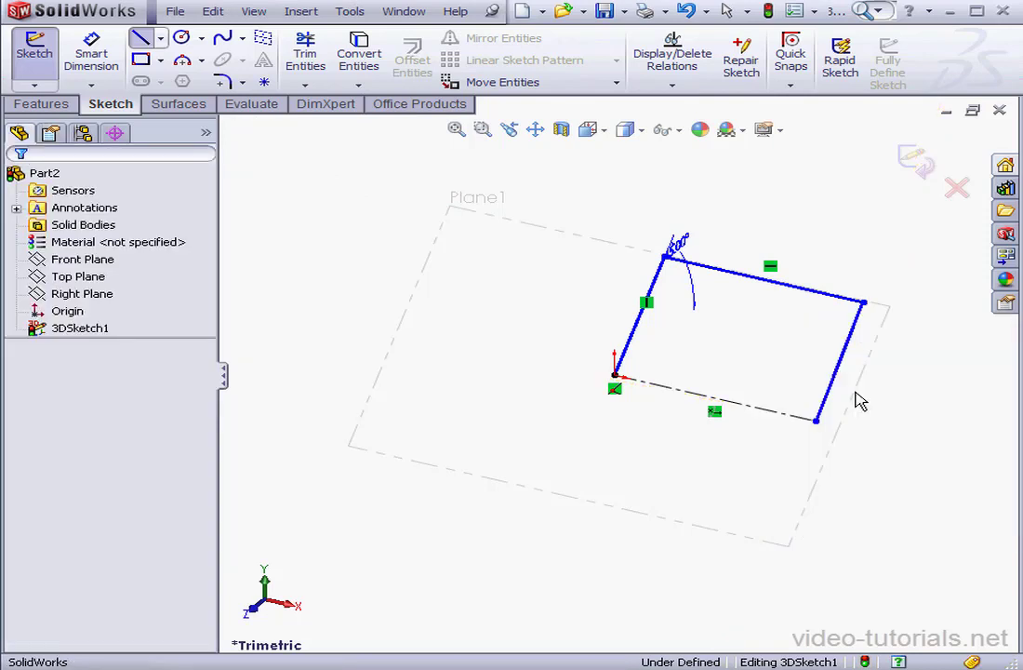
Step: Undo the three connected lines sketched from the origin
{"action": "left_click", "coordinate": [685, 11]}
{"action": "left_click", "coordinate": [685, 11]}
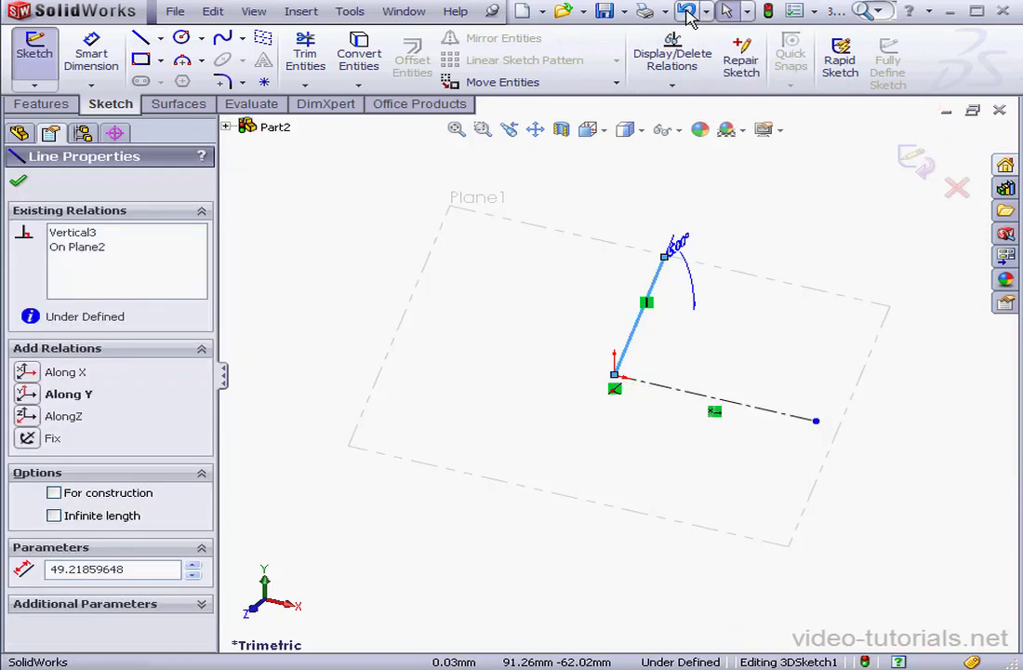
{"action": "left_click", "coordinate": [685, 11]}
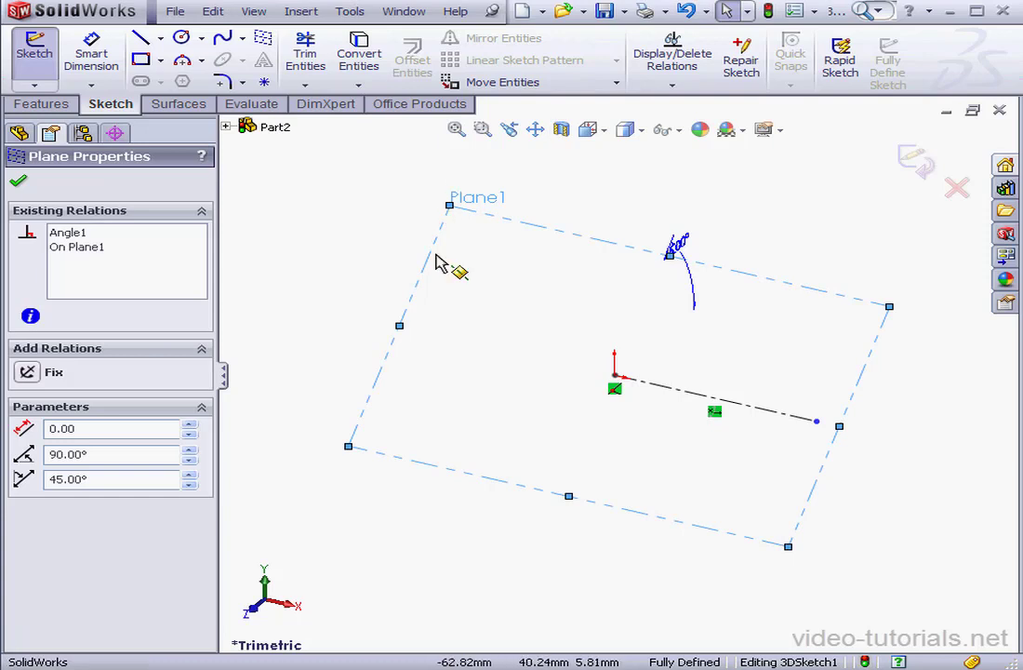
Step: Activate Plane1 as the current sketching plane and clear its selection
{"action": "left_click", "coordinate": [432, 252]}
{"action": "double_click", "coordinate": [469, 198]}
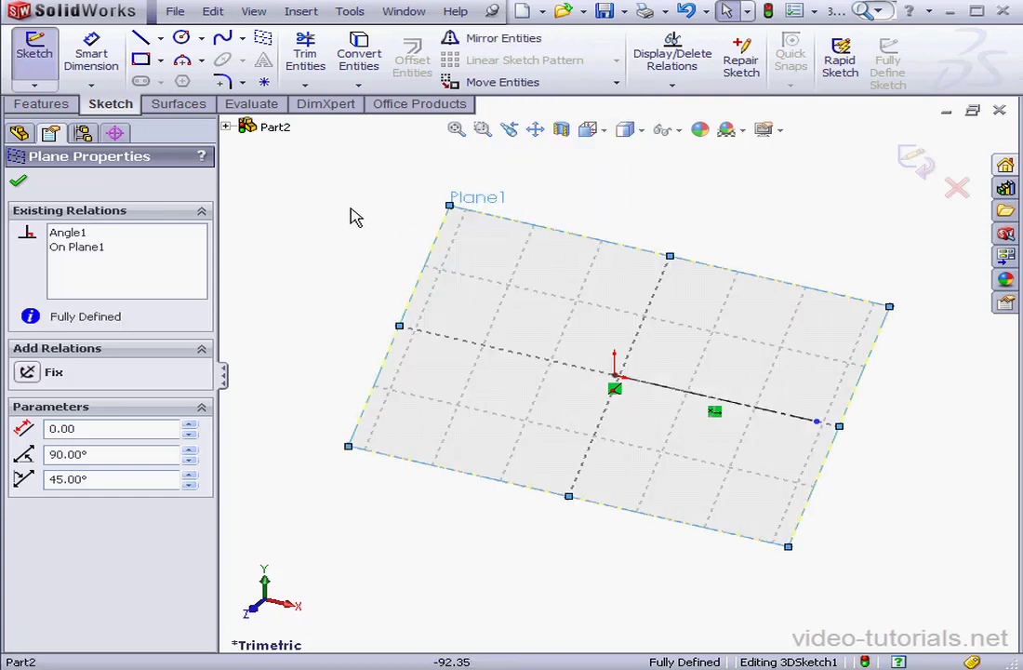
{"action": "left_click", "coordinate": [380, 234]}
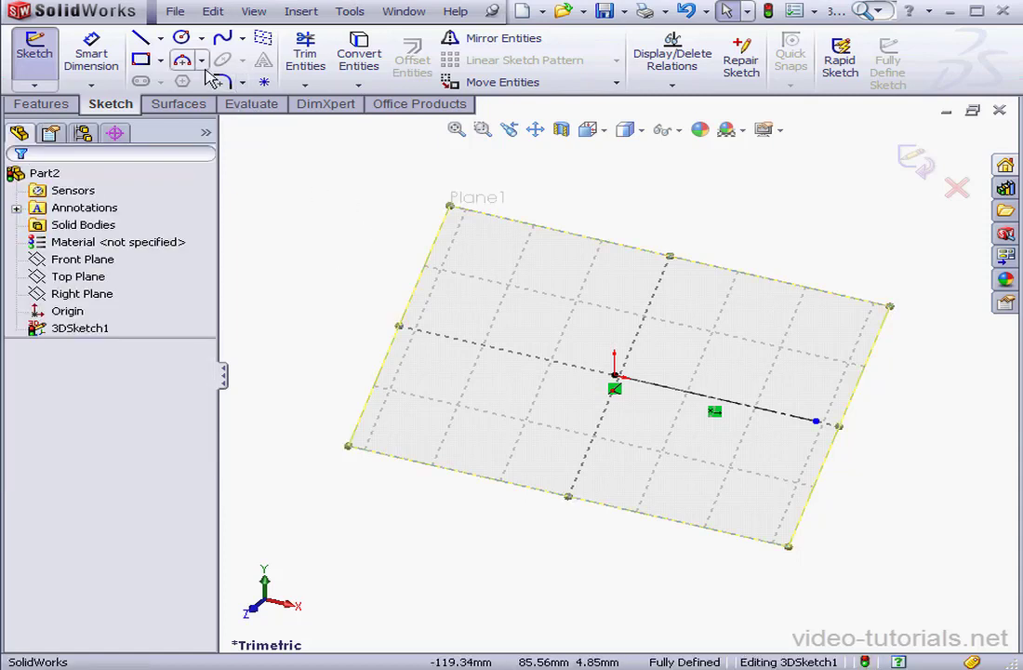
Step: Sketch three connected lines on Plane1: about 47 mm vertical from the origin, about 74 mm horizontal, and one down to the centerline's endpoint
{"action": "left_click", "coordinate": [140, 38]}
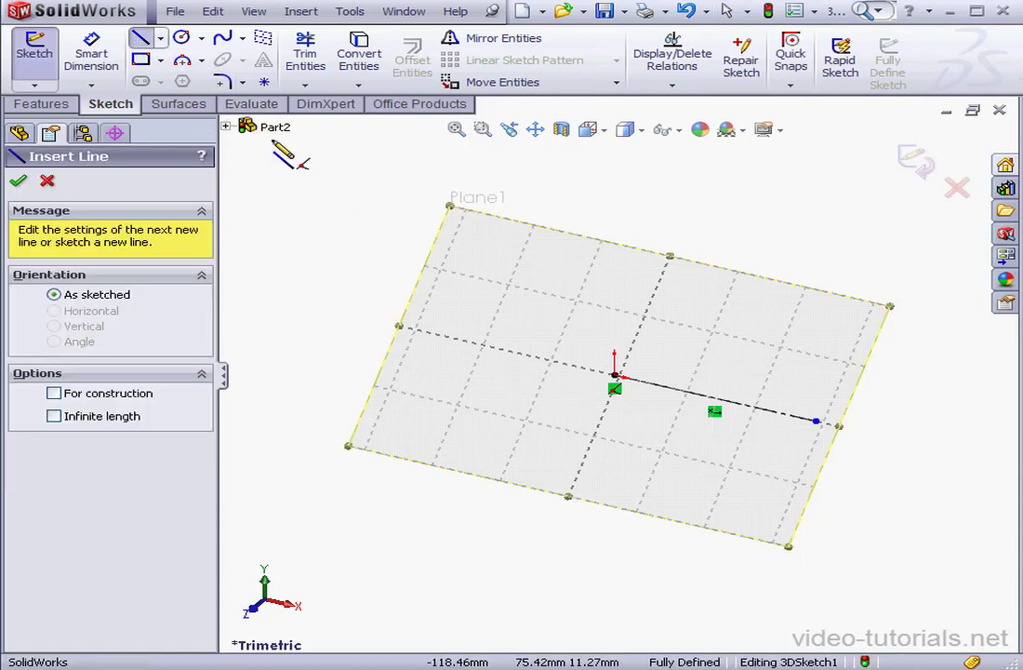
{"action": "left_click", "coordinate": [615, 375]}
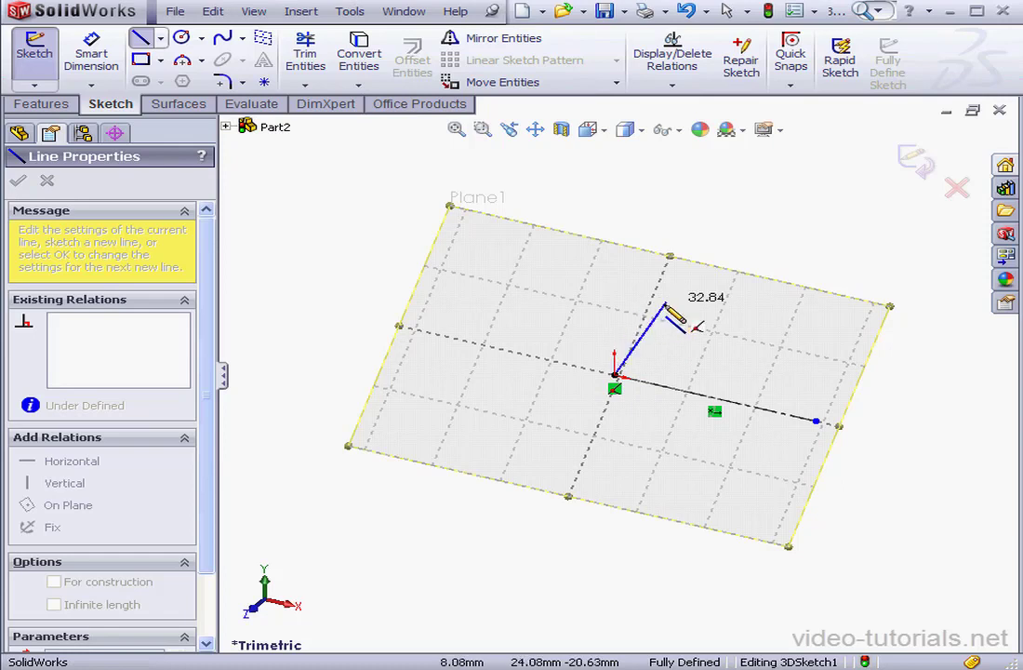
{"action": "left_click", "coordinate": [663, 262]}
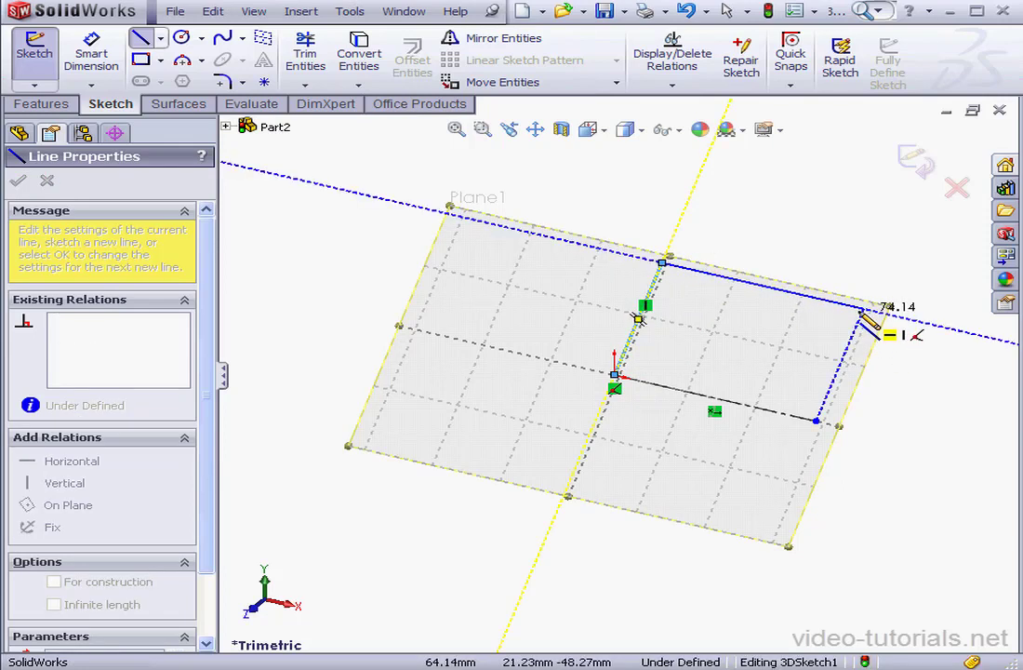
{"action": "left_click", "coordinate": [863, 306]}
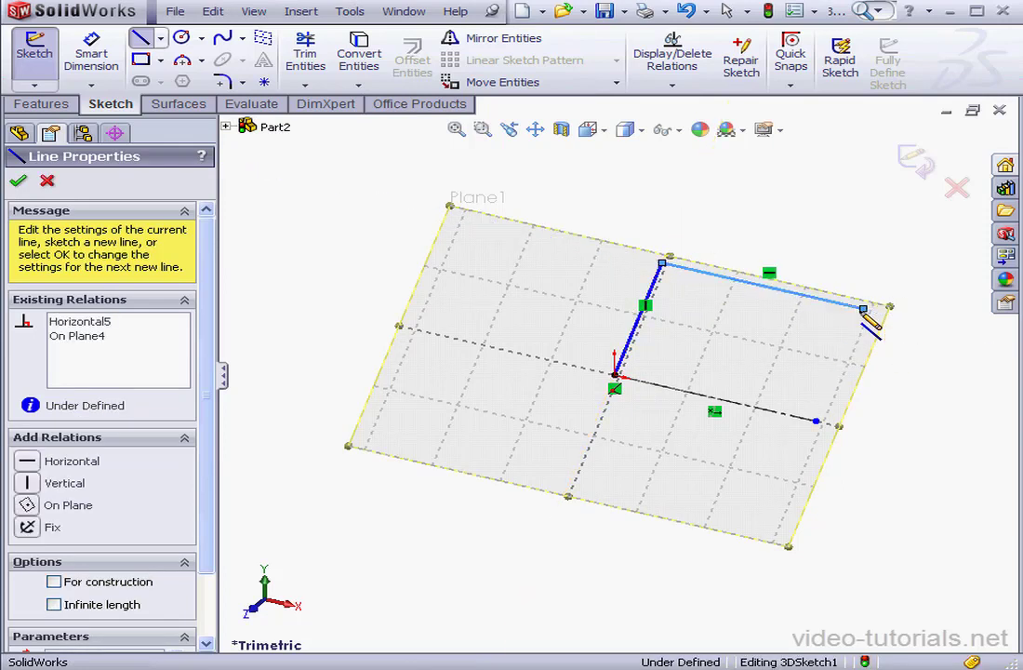
{"action": "left_click", "coordinate": [816, 421]}
{"action": "right_click", "coordinate": [788, 358]}
{"action": "left_click", "coordinate": [799, 373]}
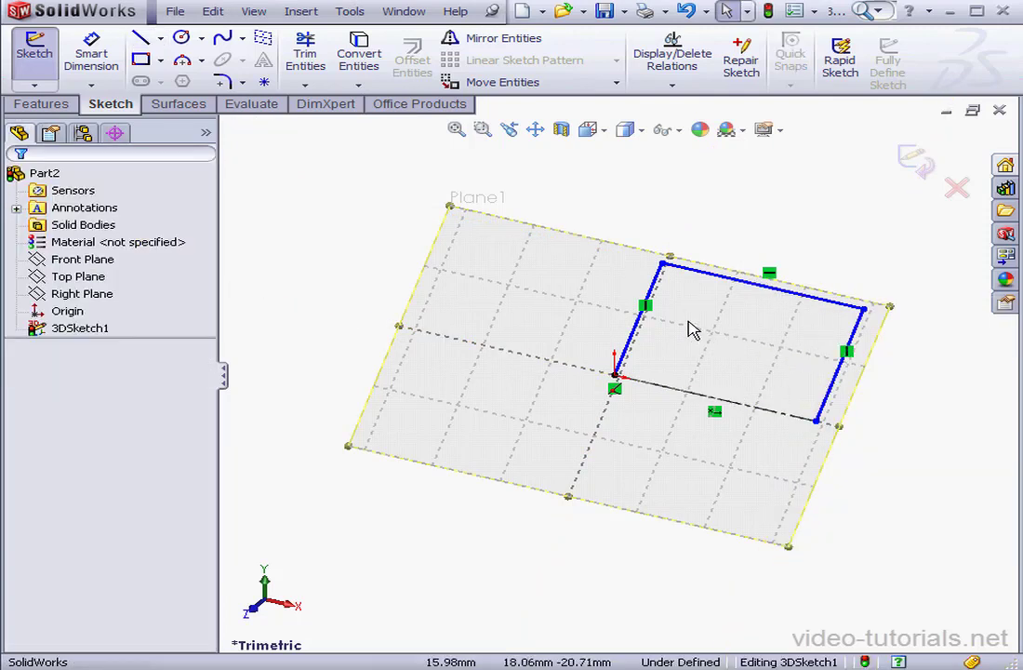
Step: Convert the horizontal line opposite the centerline to construction geometry
{"action": "left_click", "coordinate": [749, 296]}
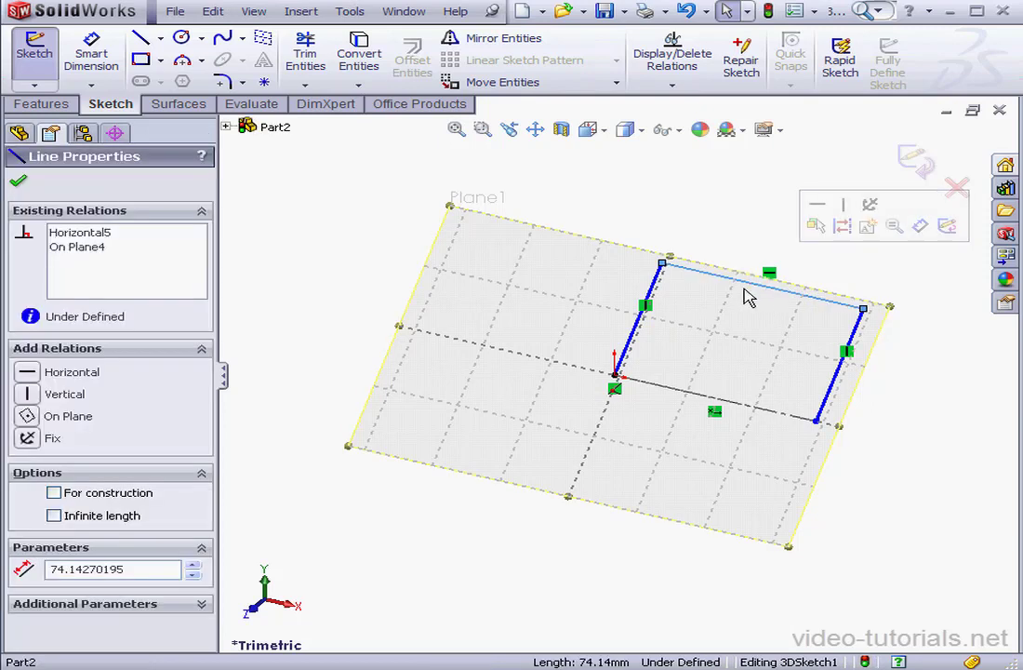
{"action": "left_click", "coordinate": [53, 493]}
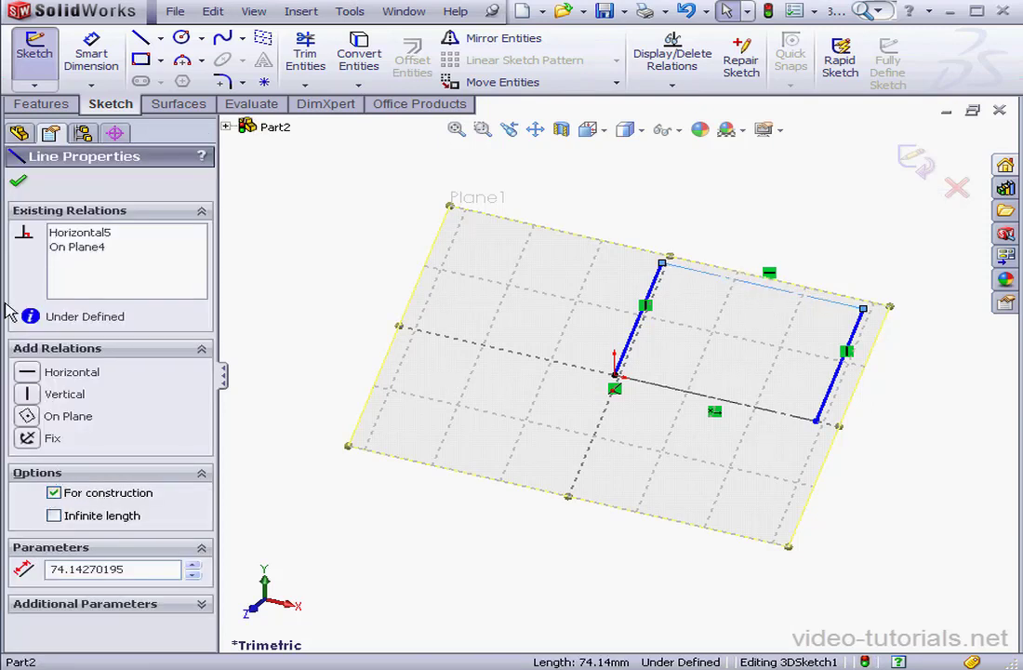
{"action": "left_click", "coordinate": [19, 183]}
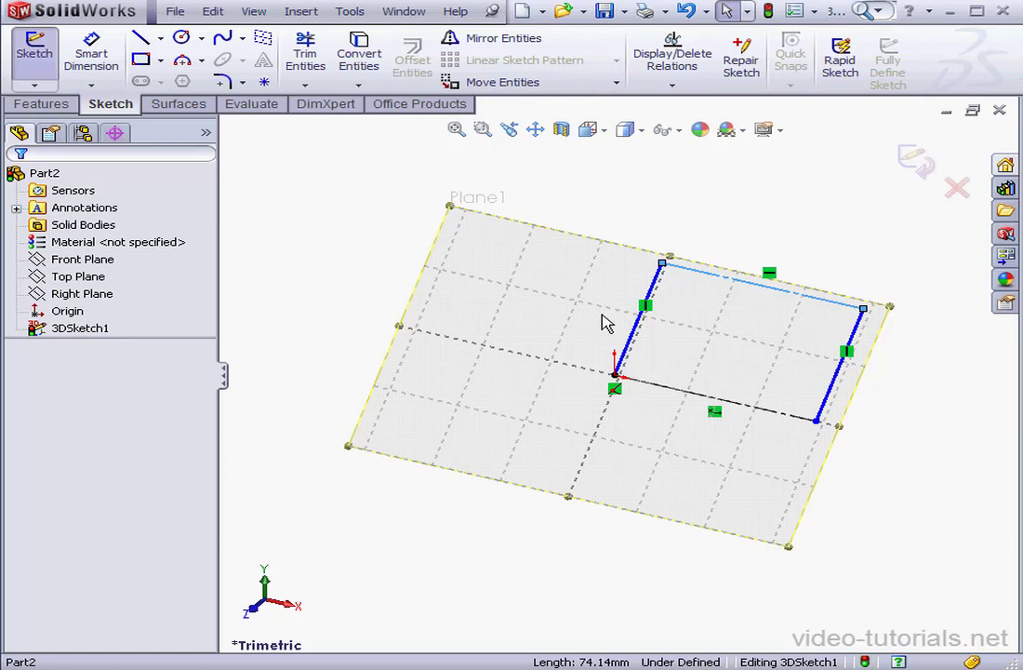
Step: Dimension the vertical line starting at the origin to 50 mm
{"action": "left_click", "coordinate": [91, 53]}
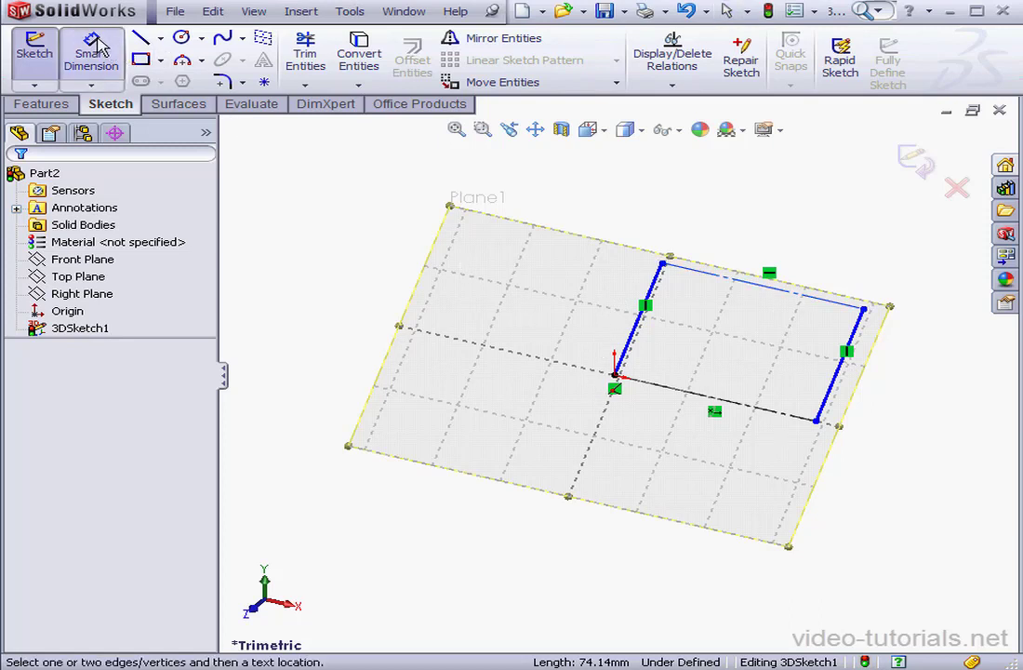
{"action": "left_click", "coordinate": [636, 342]}
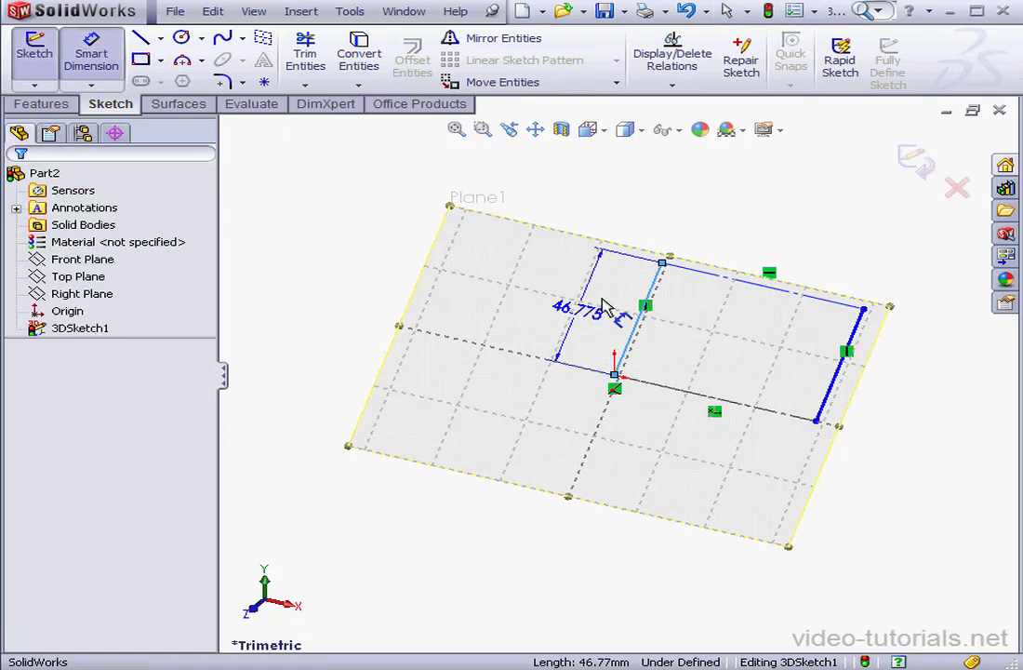
{"action": "left_click", "coordinate": [474, 306]}
{"action": "type", "text": "50"}
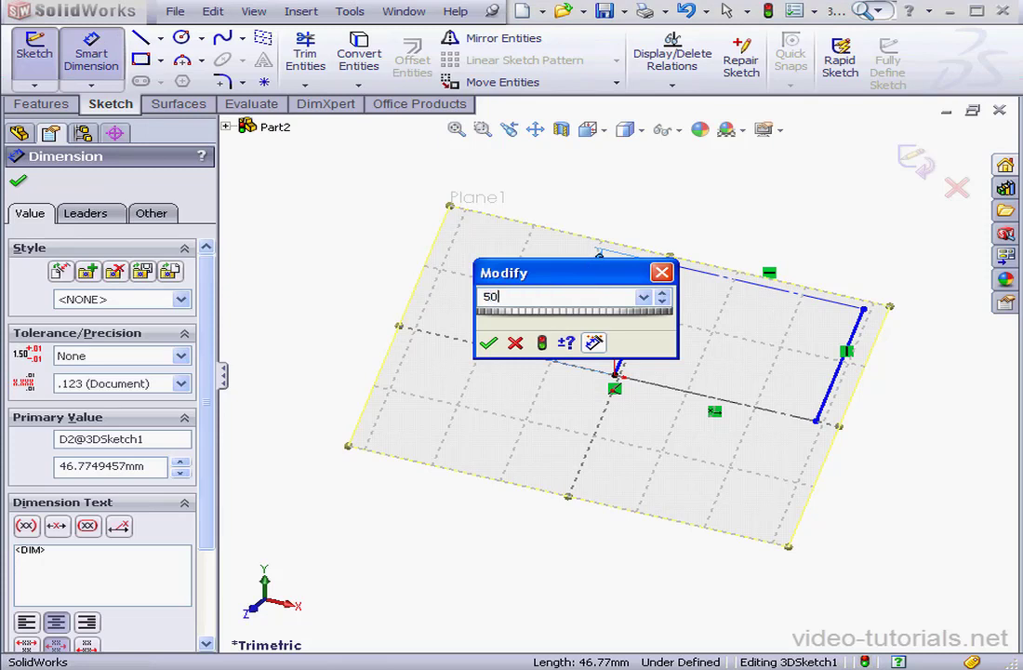
{"action": "left_click", "coordinate": [486, 342]}
Step: Dimension the centerline's length to 100 mm and finish dimensioning
{"action": "left_click", "coordinate": [780, 414]}
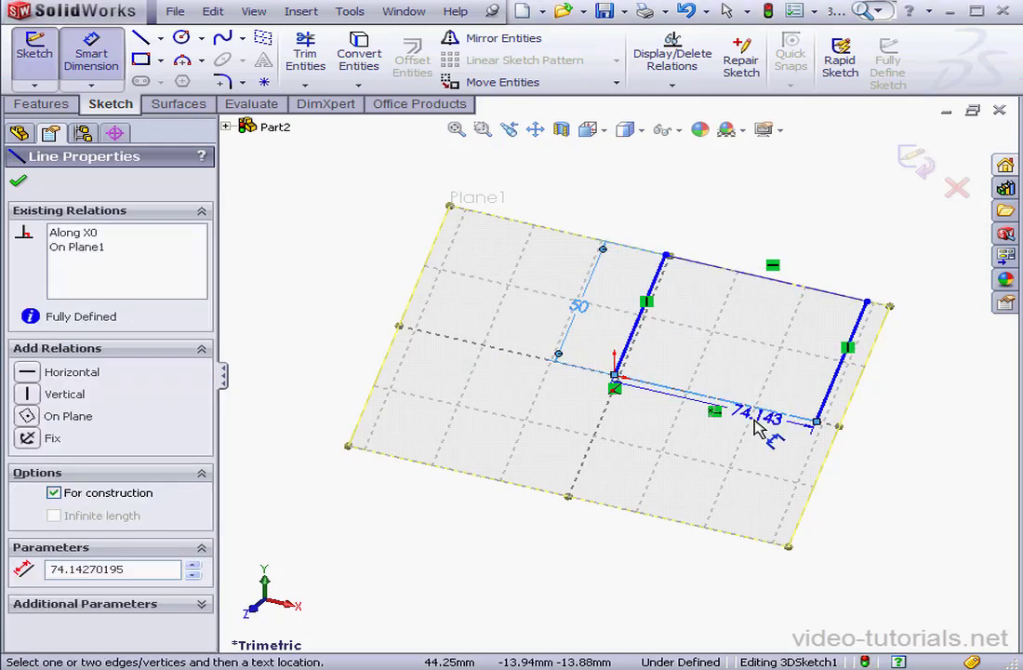
{"action": "left_click", "coordinate": [734, 449]}
{"action": "type", "text": "1"}
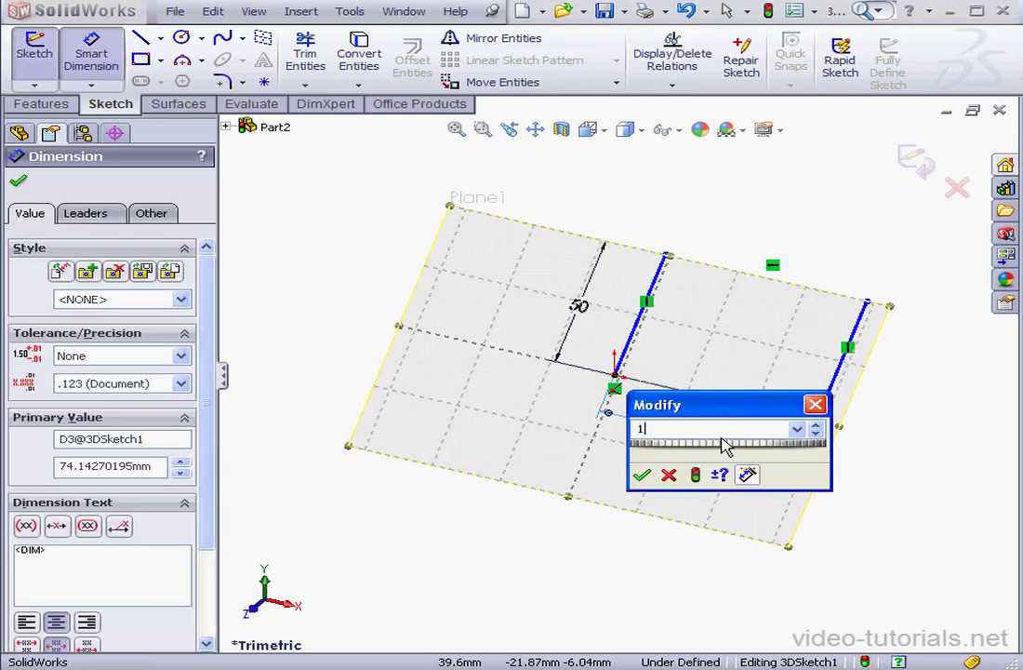
{"action": "type", "text": "00"}
{"action": "key", "text": "Return"}
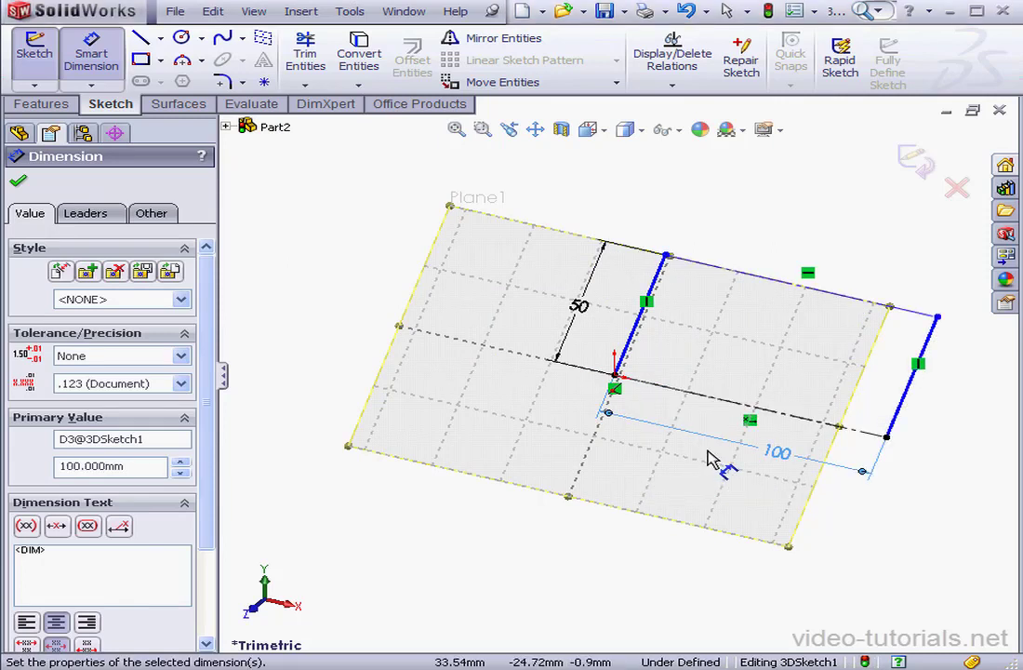
{"action": "left_click", "coordinate": [103, 45]}
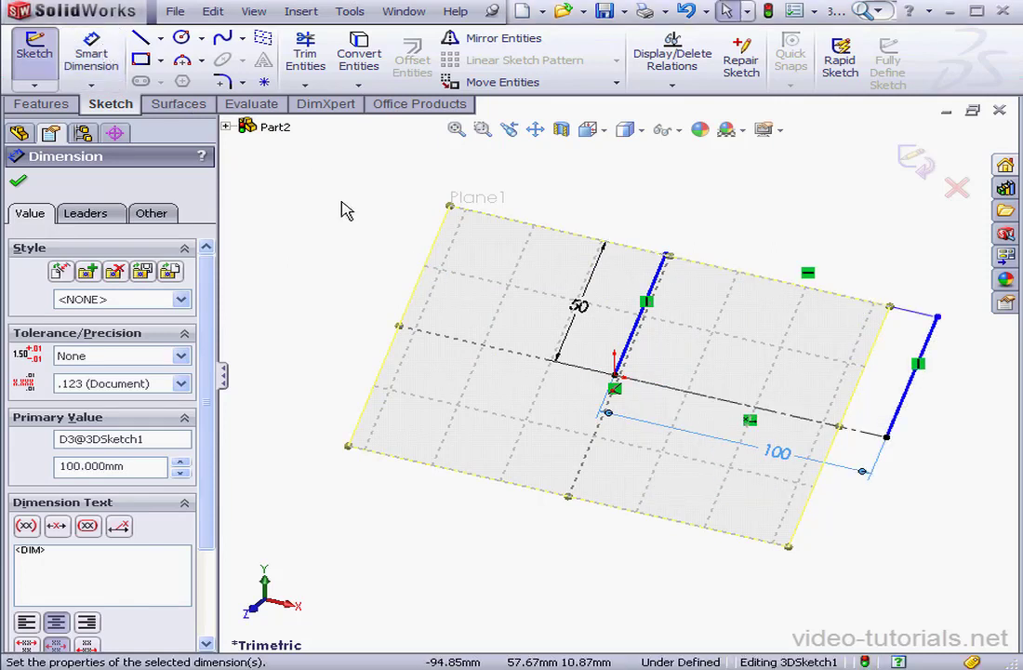
{"action": "left_click", "coordinate": [10, 182]}
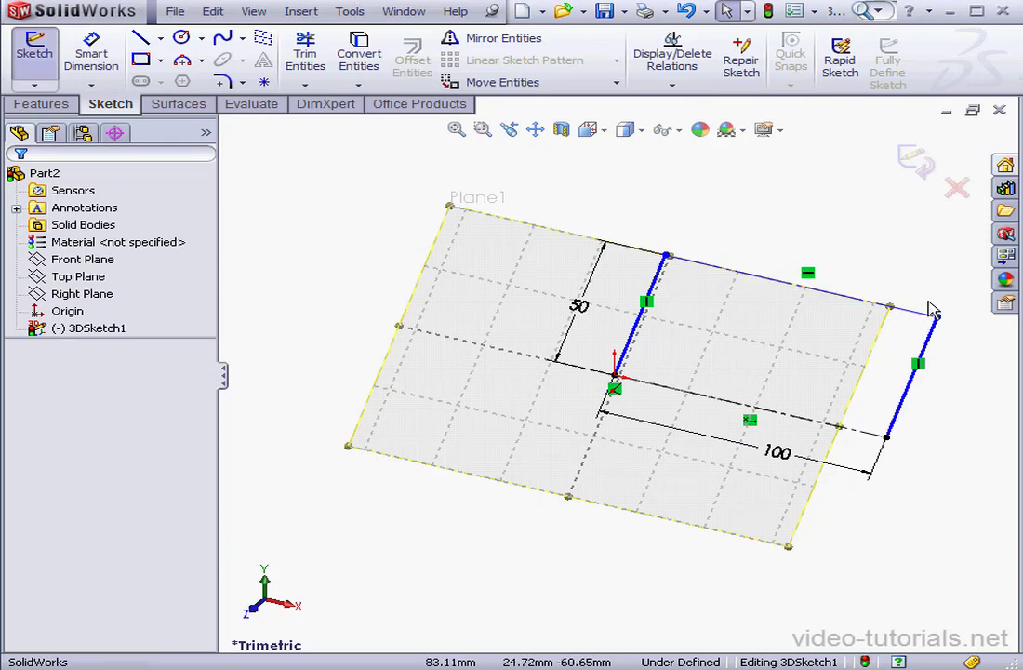
Step: Test the profile's free corner for movement, then make the origin's vertical line perpendicular to the centerline
{"action": "mouse_move", "coordinate": [937, 319]}
{"action": "left_mouse_down"}
{"action": "mouse_move", "coordinate": [905, 223]}
{"action": "mouse_move", "coordinate": [913, 350]}
{"action": "mouse_move", "coordinate": [925, 321]}
{"action": "mouse_move", "coordinate": [932, 326]}
{"action": "left_mouse_up"}
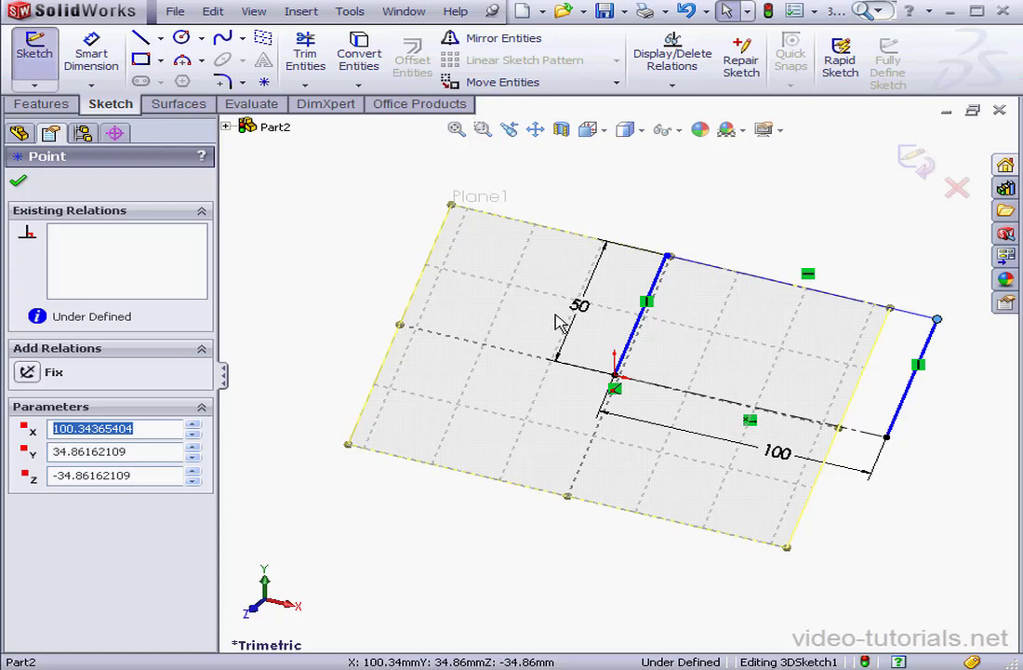
{"action": "left_click", "coordinate": [722, 312]}
{"action": "left_click", "coordinate": [693, 398]}
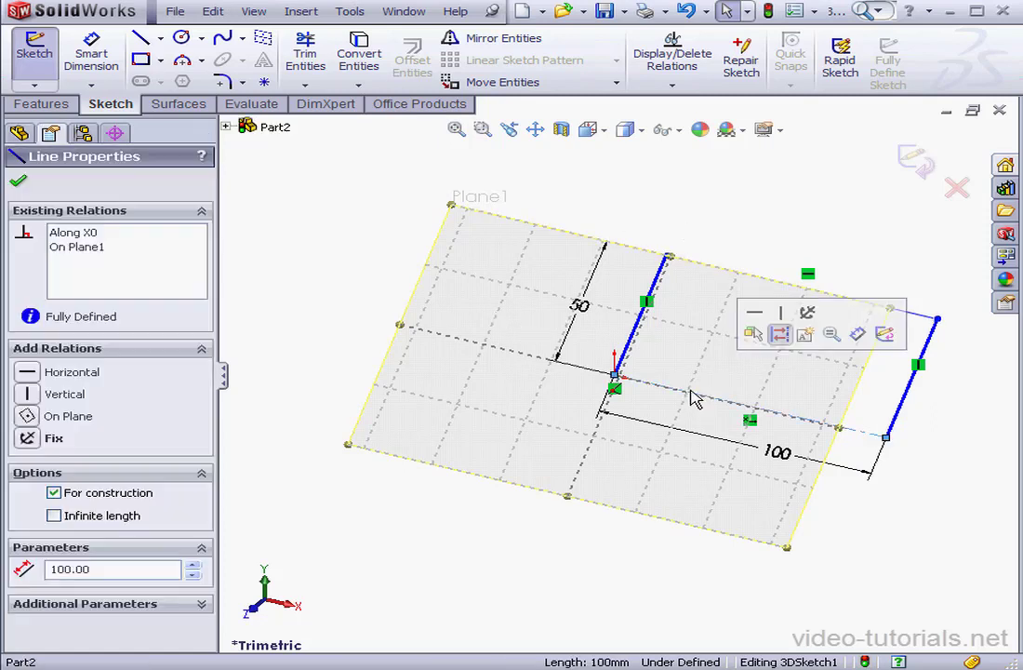
{"action": "left_click", "coordinate": [625, 344], "text": "ctrl"}
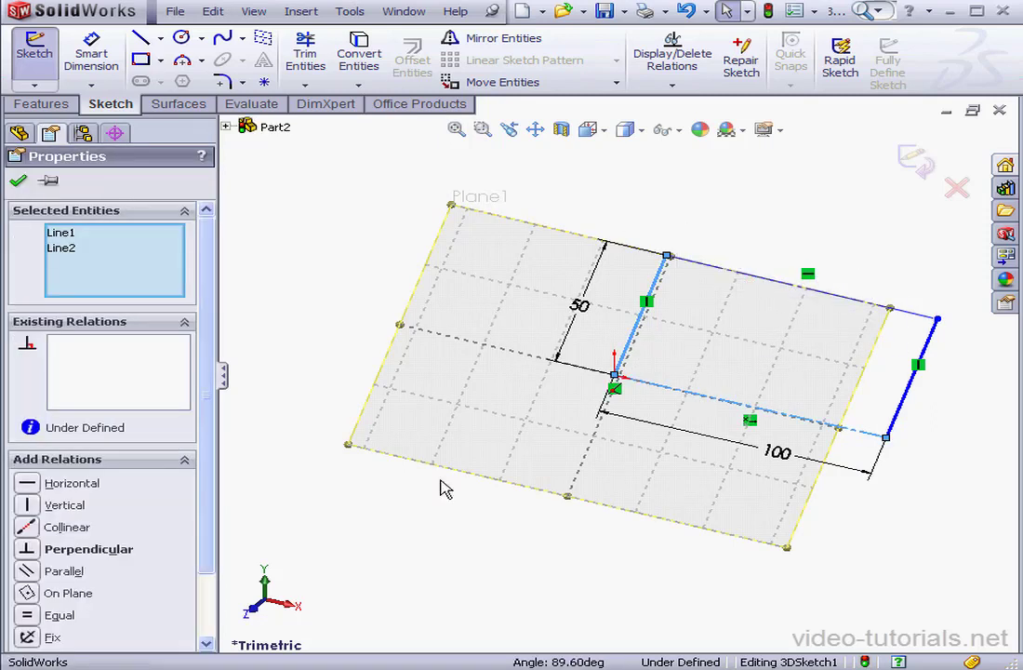
{"action": "left_click", "coordinate": [33, 550]}
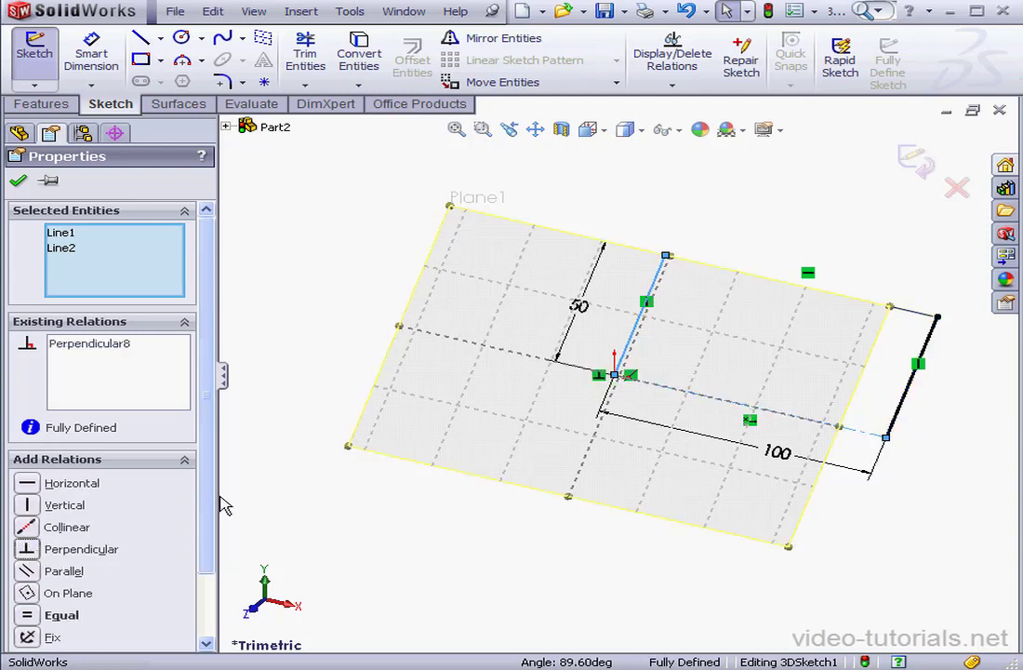
{"action": "left_click", "coordinate": [17, 180]}
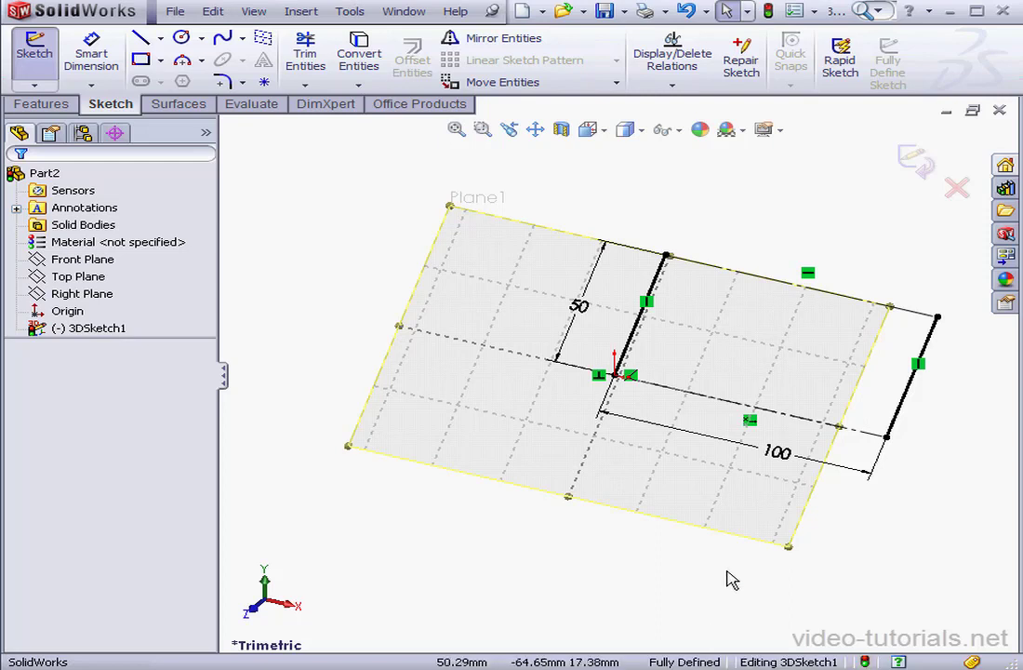
Step: Deactivate Plane1 and create a sketch plane coincident with the far corner point and perpendicular to the line between that point and the centerline
{"action": "mouse_move", "coordinate": [730, 578]}
{"action": "middle_mouse_down"}
{"action": "mouse_move", "coordinate": [703, 541]}
{"action": "mouse_move", "coordinate": [676, 541]}
{"action": "mouse_move", "coordinate": [676, 551]}
{"action": "middle_mouse_up"}
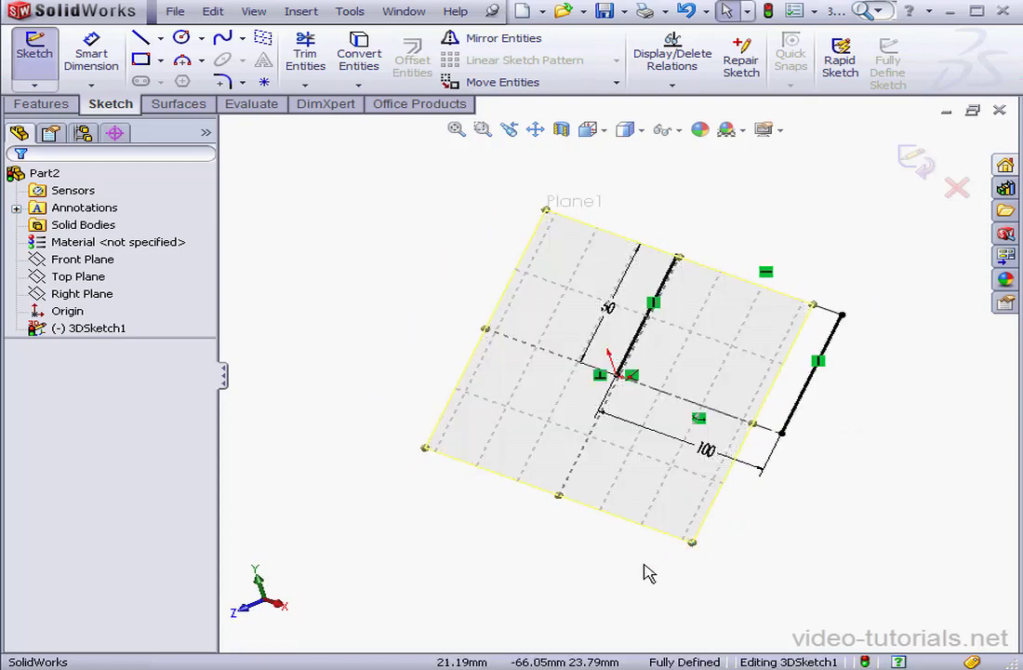
{"action": "double_click", "coordinate": [866, 460]}
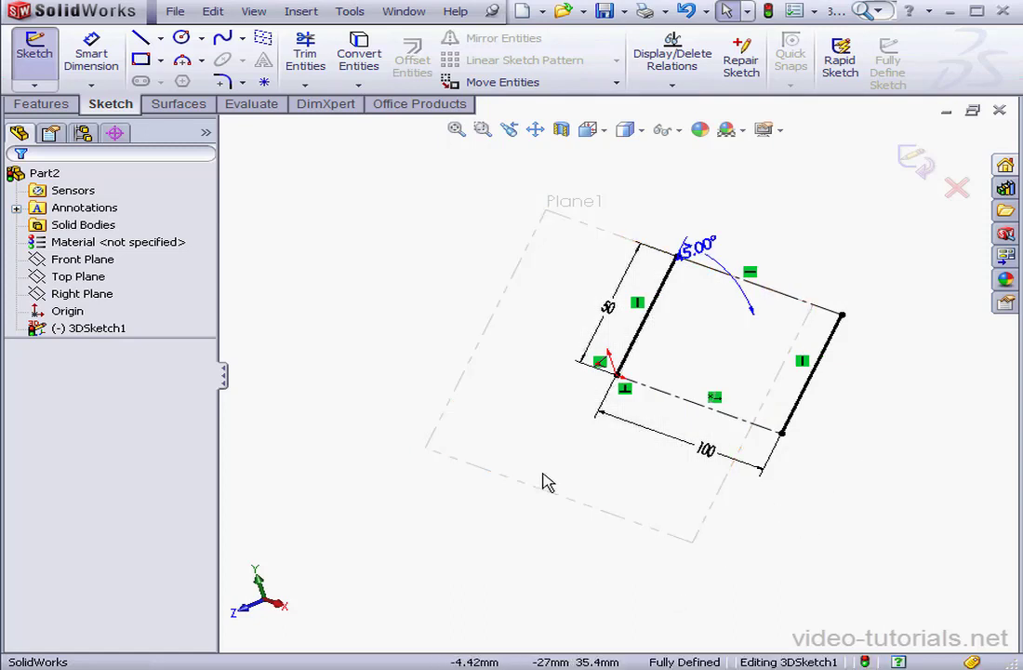
{"action": "left_click", "coordinate": [263, 60]}
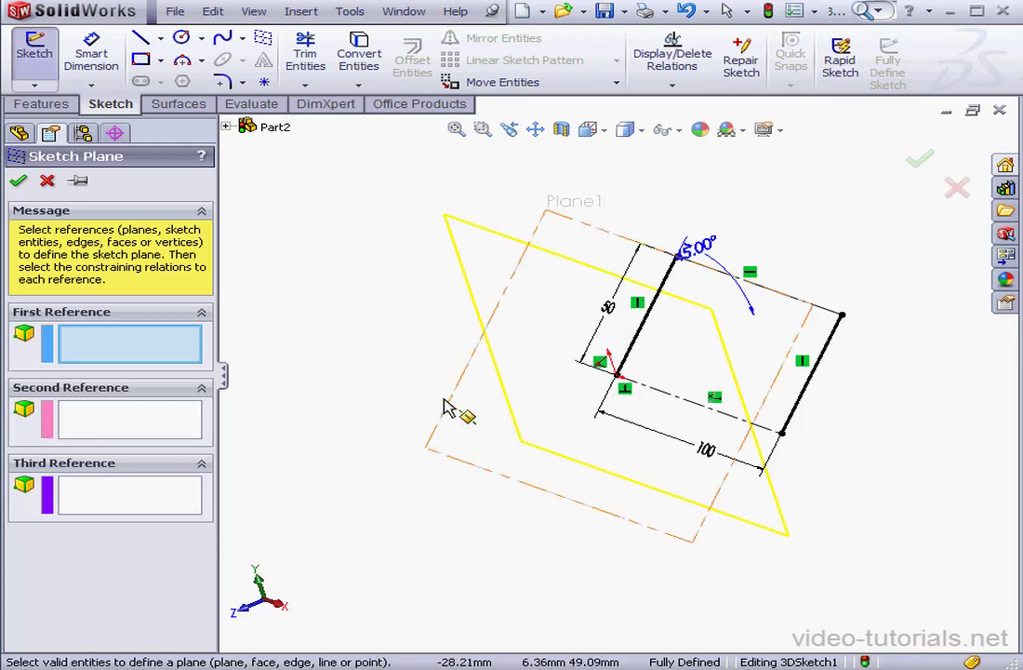
{"action": "left_click", "coordinate": [854, 328]}
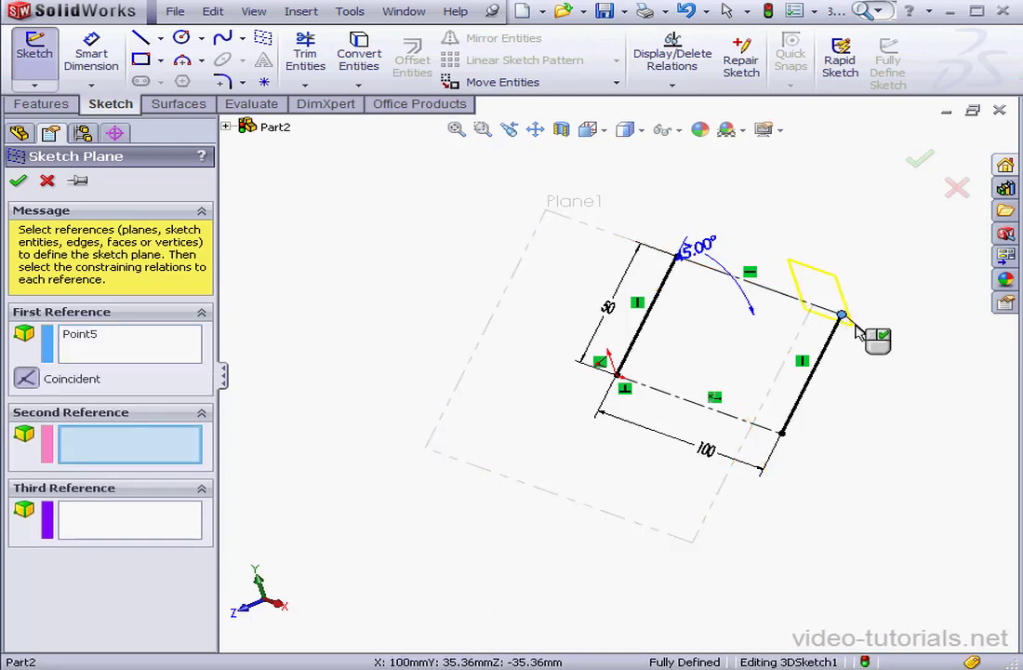
{"action": "left_click", "coordinate": [813, 396]}
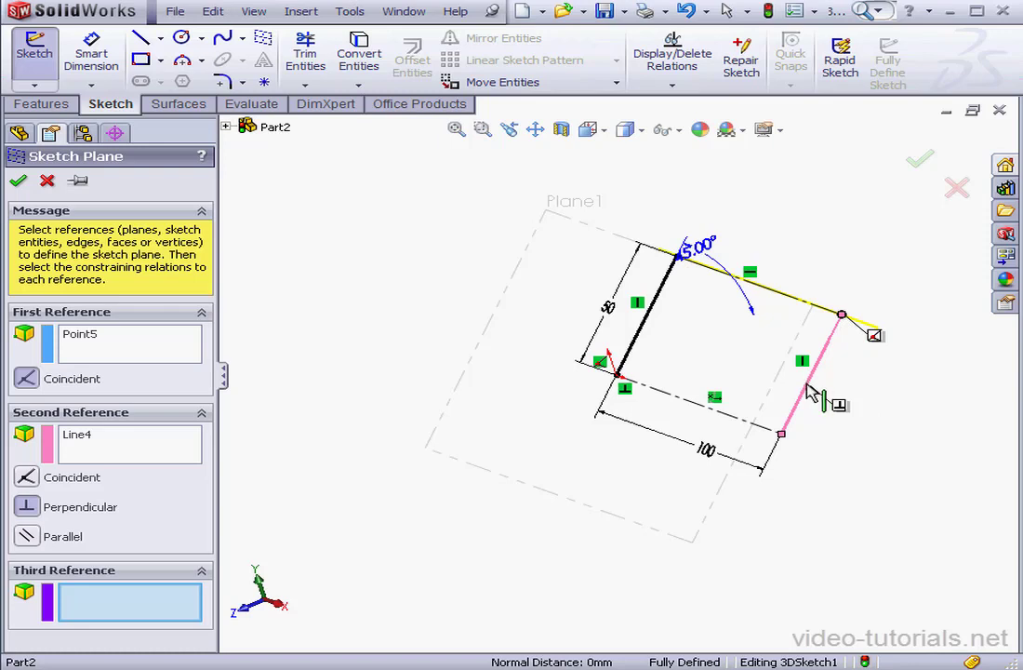
{"action": "left_click", "coordinate": [18, 183]}
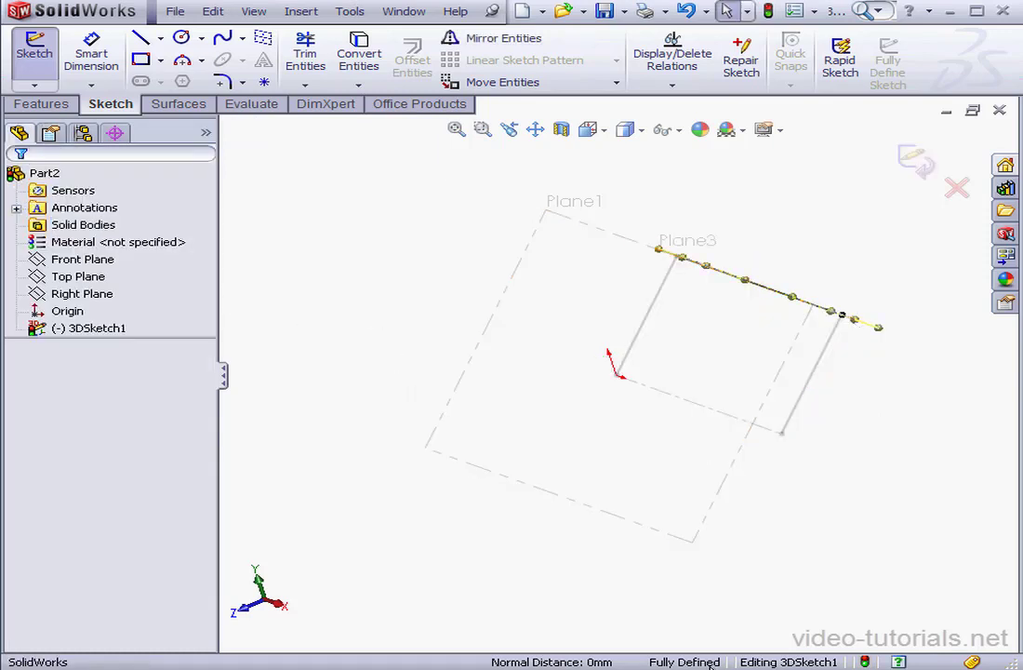
Step: Review the 3D sketch's list of planes and inspect the geometry with Plane3 deactivated
{"action": "left_click", "coordinate": [51, 135]}
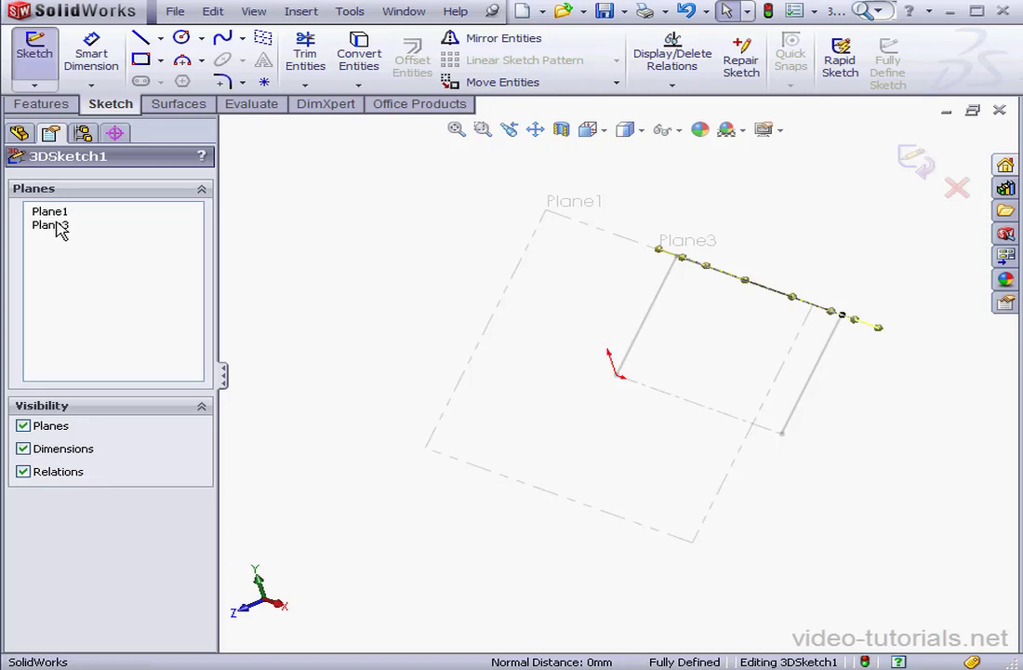
{"action": "left_click", "coordinate": [19, 132]}
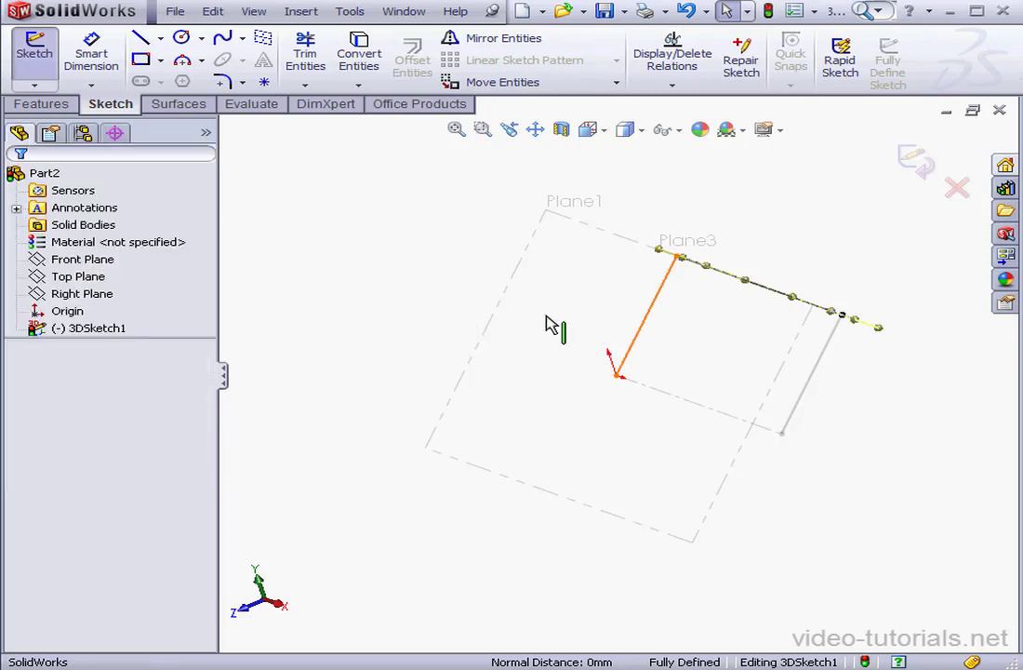
{"action": "middle_click_drag", "start_coordinate": [548, 324], "coordinate": [703, 430]}
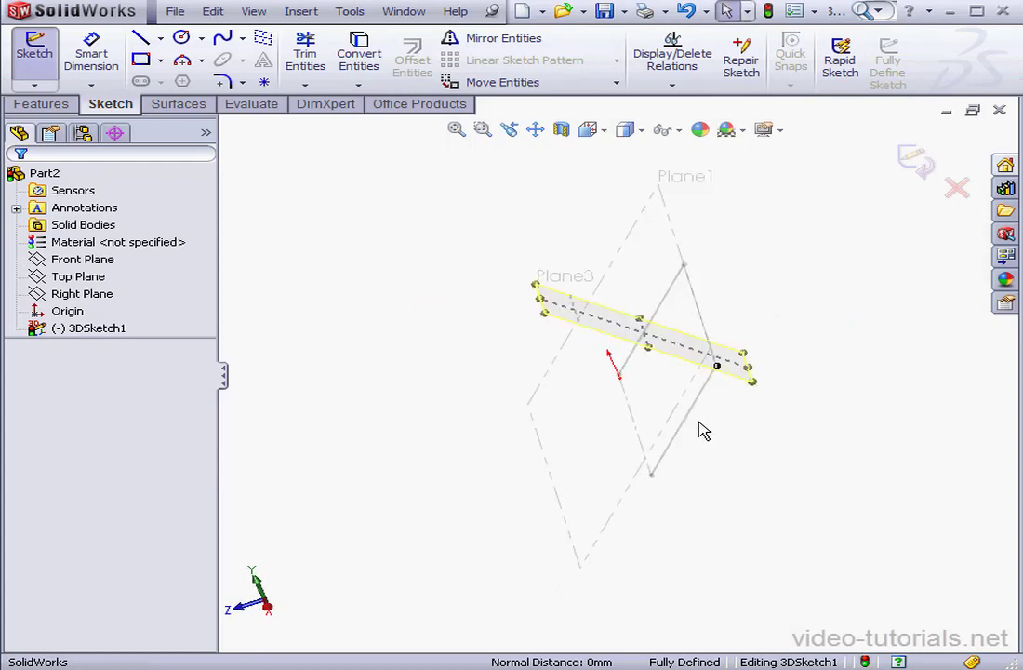
{"action": "double_click", "coordinate": [796, 411]}
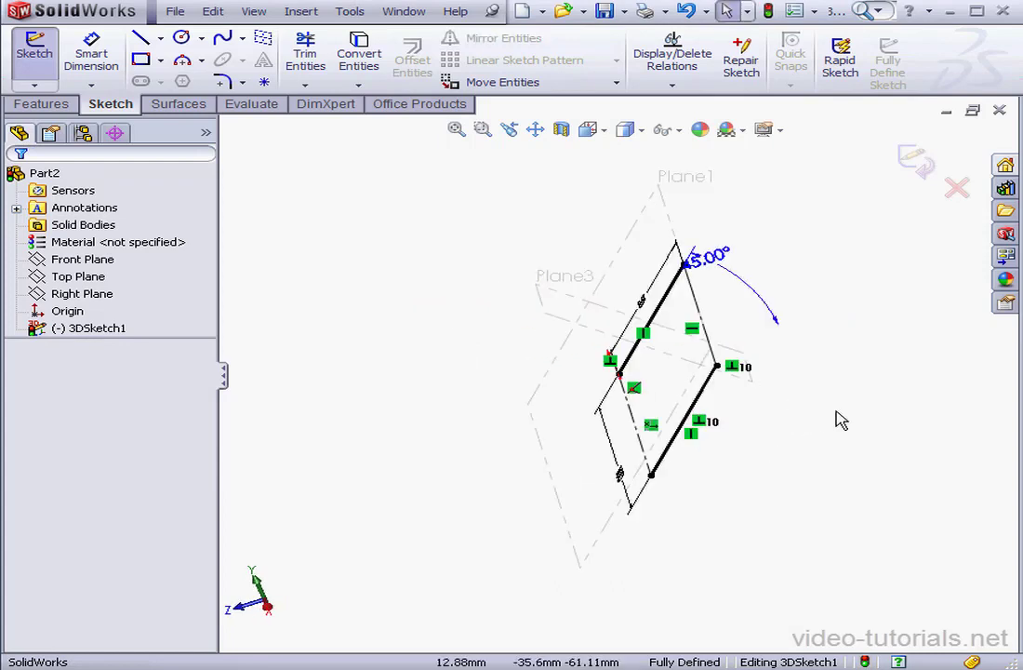
Step: On Plane3, sketch three connected lines joining the centerline's upper end and the lower line's far endpoint, with the first line about 51 mm long
{"action": "left_click", "coordinate": [752, 384]}
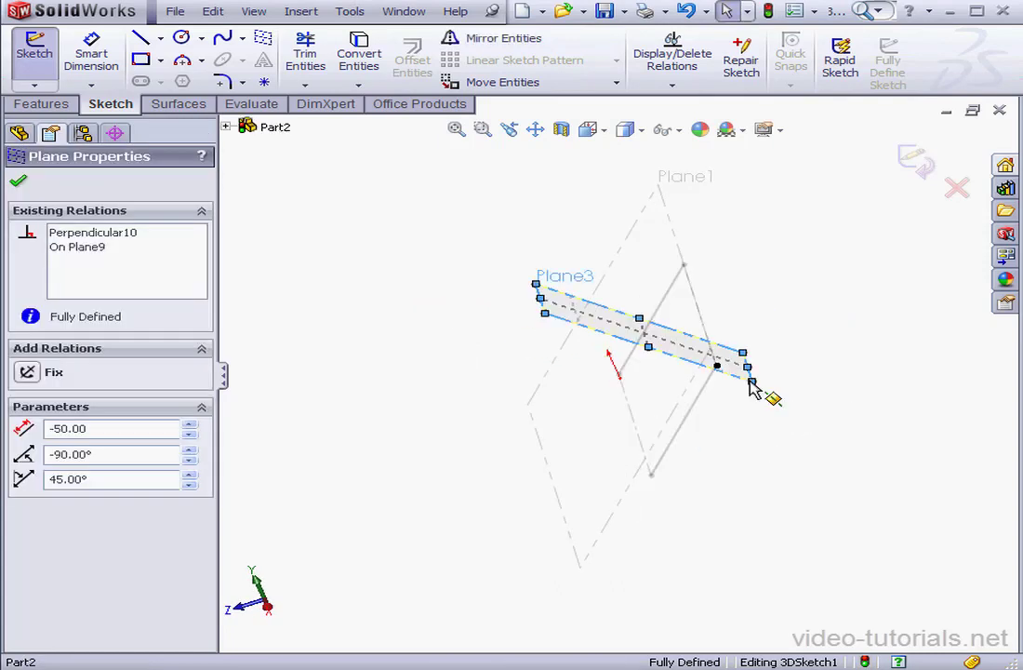
{"action": "left_click", "coordinate": [141, 38]}
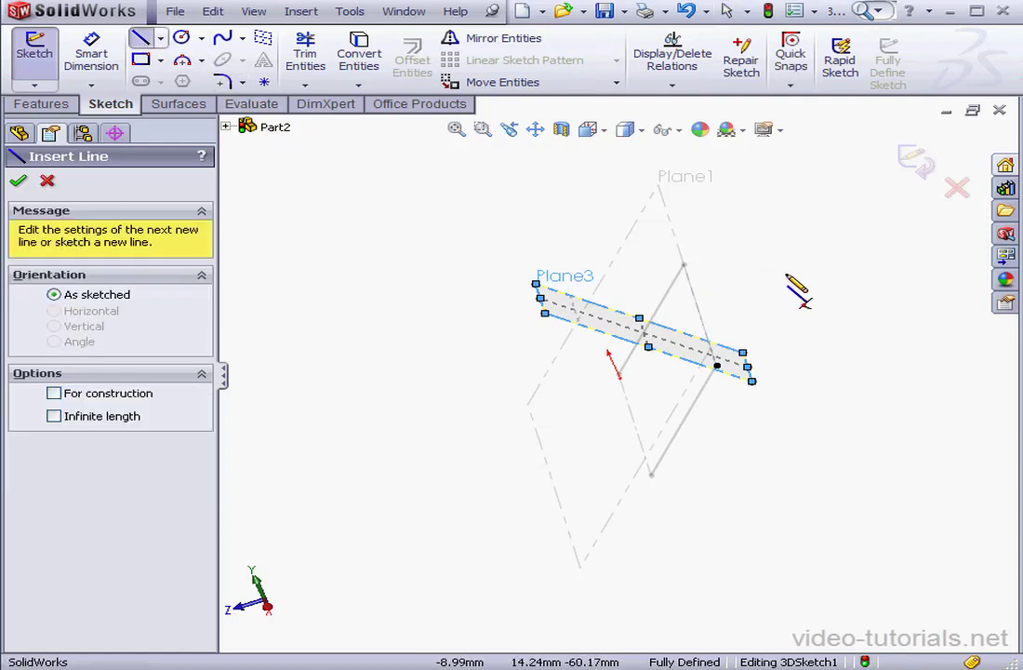
{"action": "left_click", "coordinate": [683, 265]}
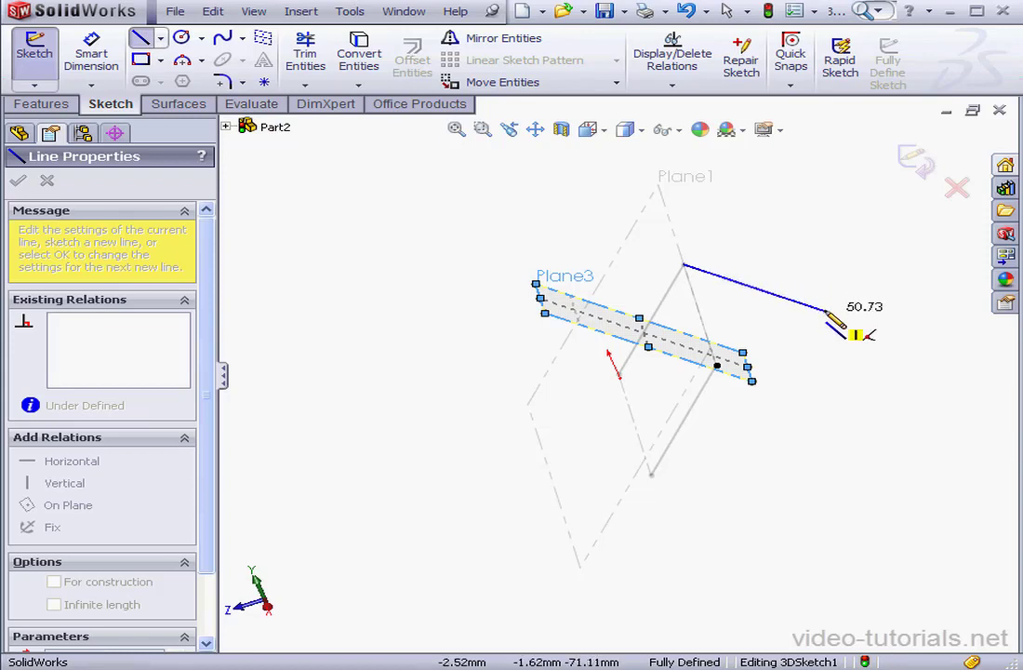
{"action": "left_click", "coordinate": [825, 311]}
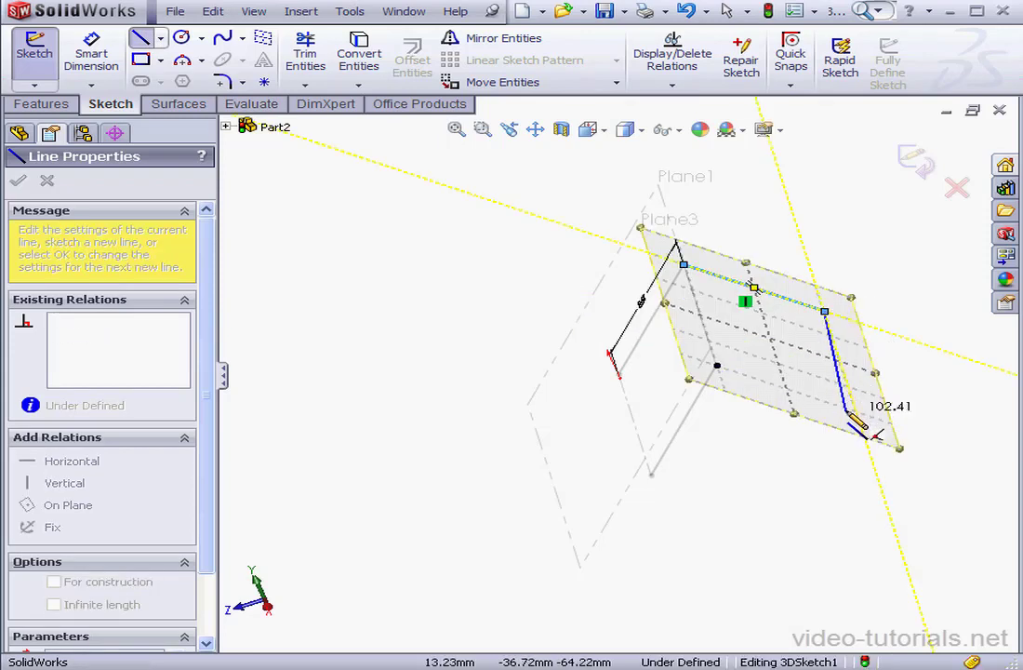
{"action": "left_click", "coordinate": [844, 408]}
{"action": "double_click", "coordinate": [716, 366]}
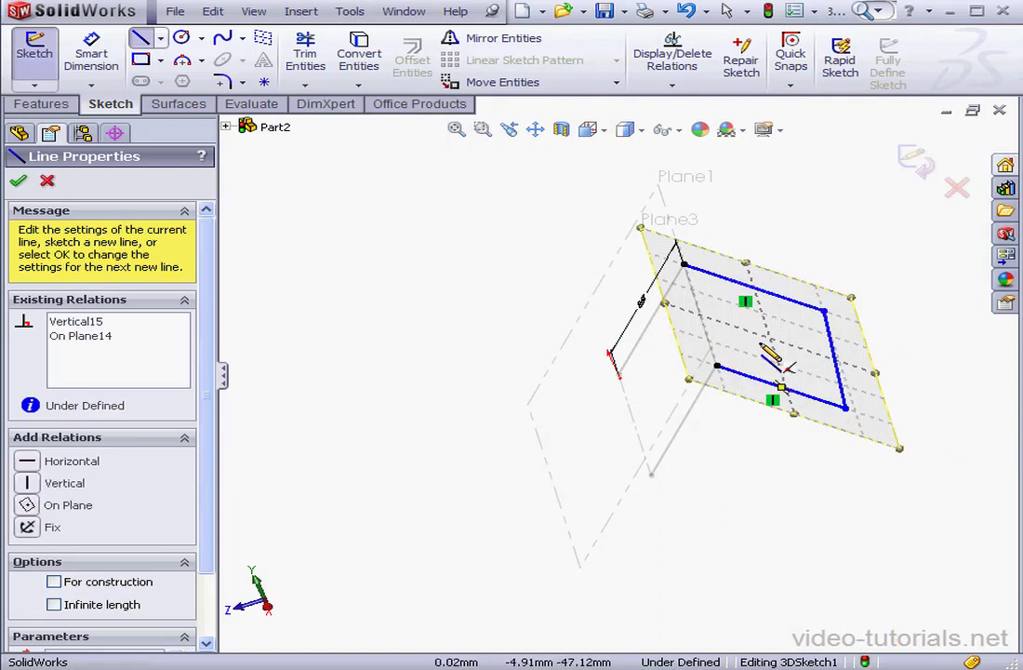
{"action": "right_click", "coordinate": [812, 269]}
{"action": "left_click", "coordinate": [884, 271]}
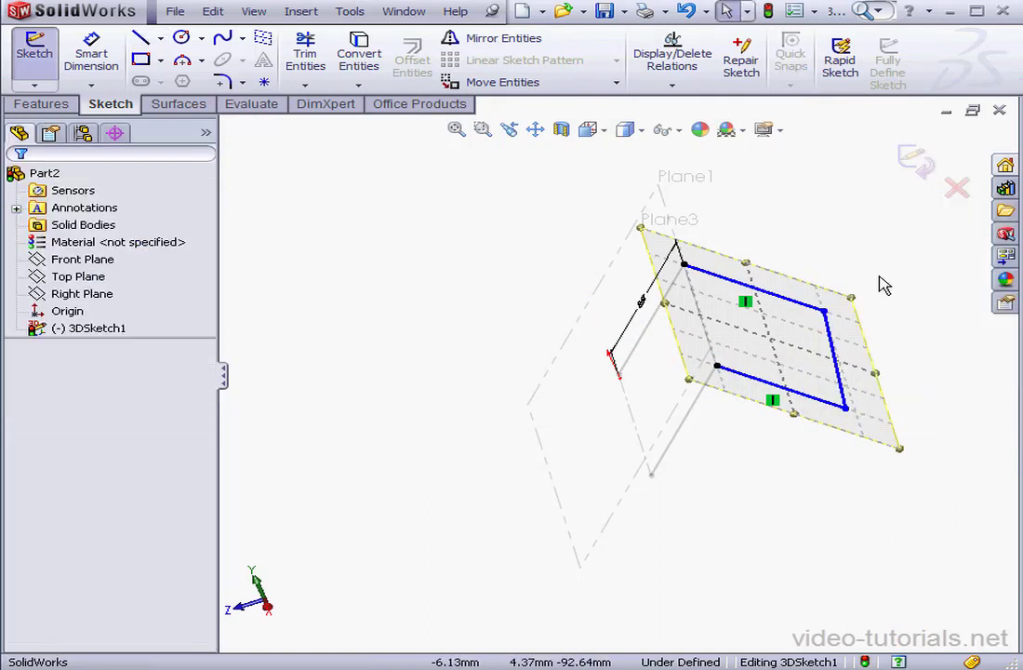
Step: Make the two opposite side lines of the Plane3 profile equal in length
{"action": "left_click", "coordinate": [814, 397]}
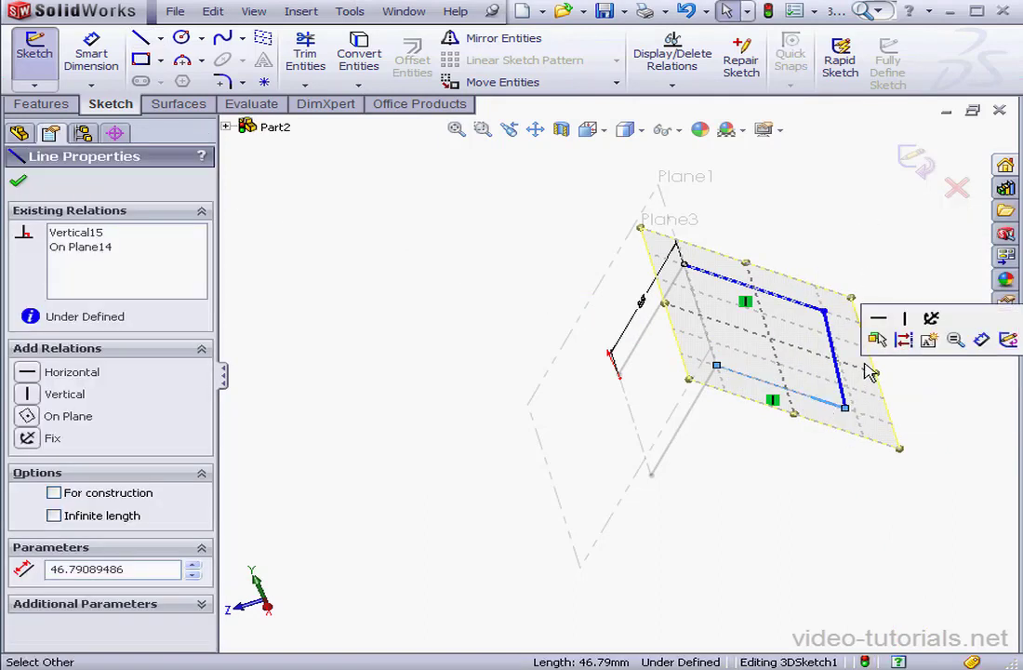
{"action": "left_click", "coordinate": [814, 304], "text": "ctrl"}
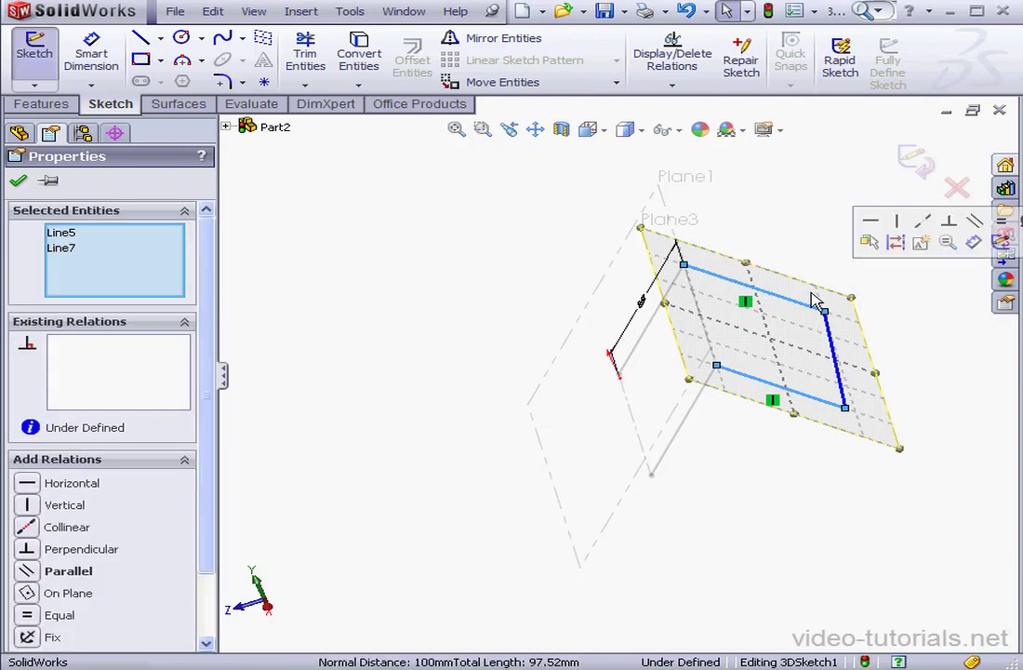
{"action": "left_click", "coordinate": [43, 616]}
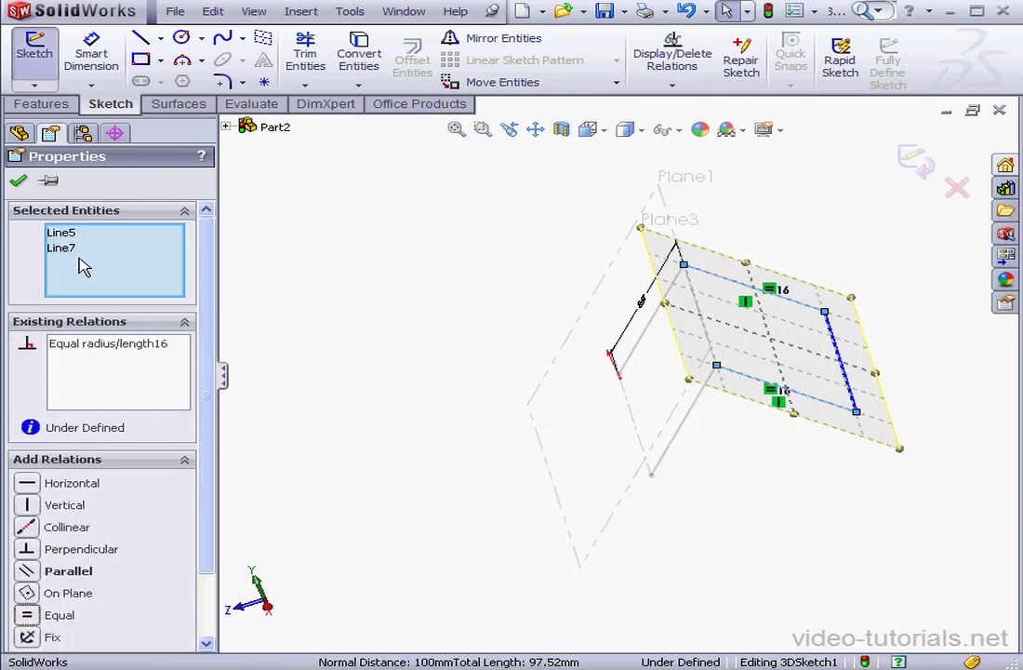
{"action": "left_click", "coordinate": [19, 182]}
Step: Dimension the upper side line of the Plane3 profile to 55 mm and finish dimensioning
{"action": "left_click", "coordinate": [104, 61]}
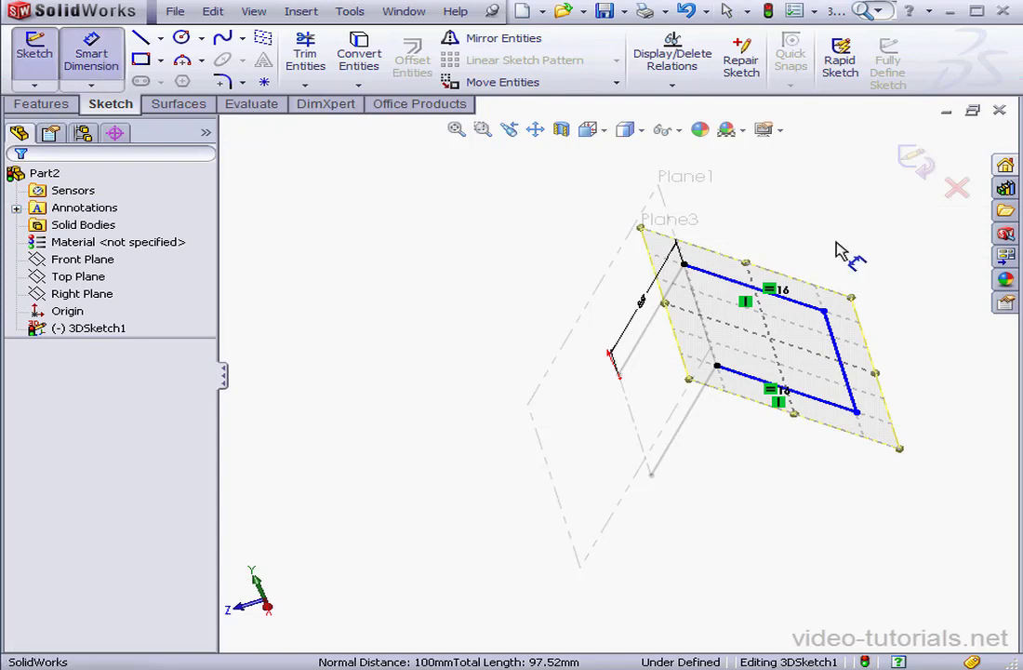
{"action": "left_click", "coordinate": [814, 304]}
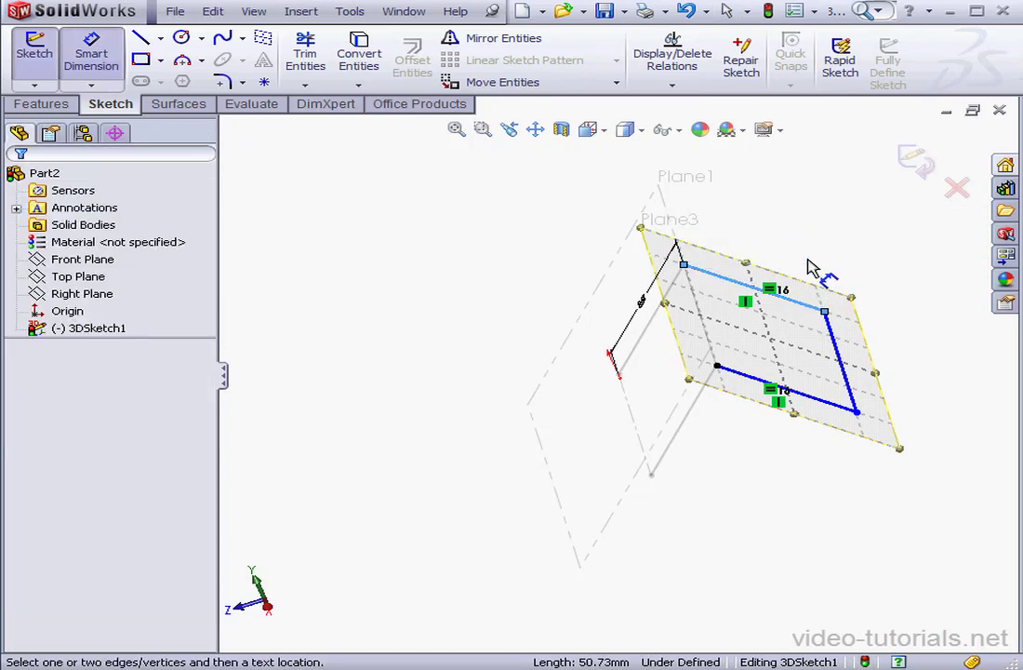
{"action": "left_click", "coordinate": [832, 265]}
{"action": "type", "text": "55"}
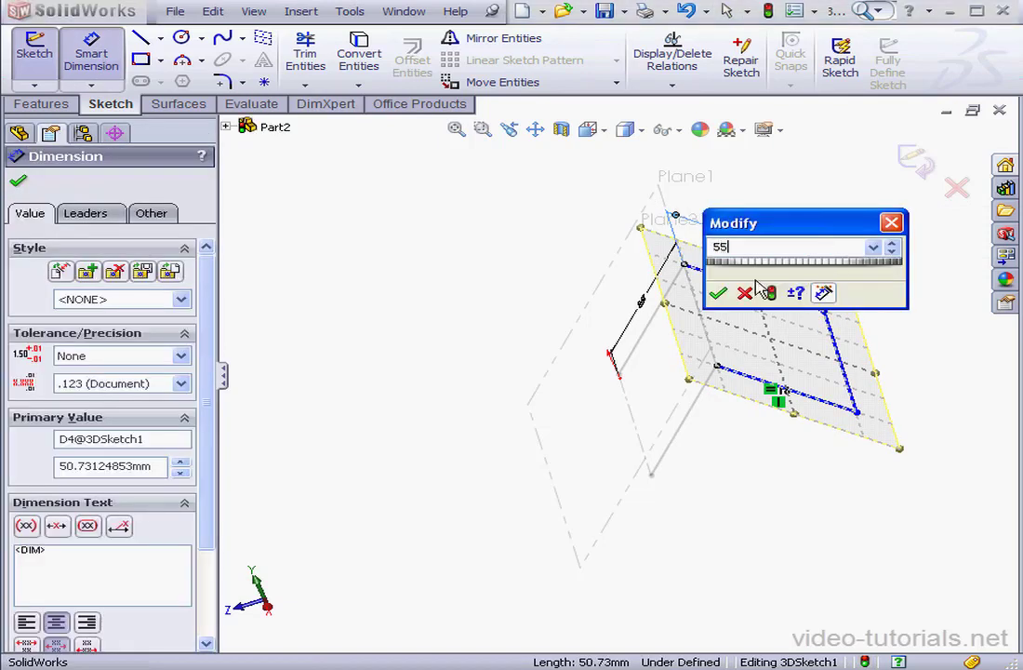
{"action": "left_click", "coordinate": [719, 294]}
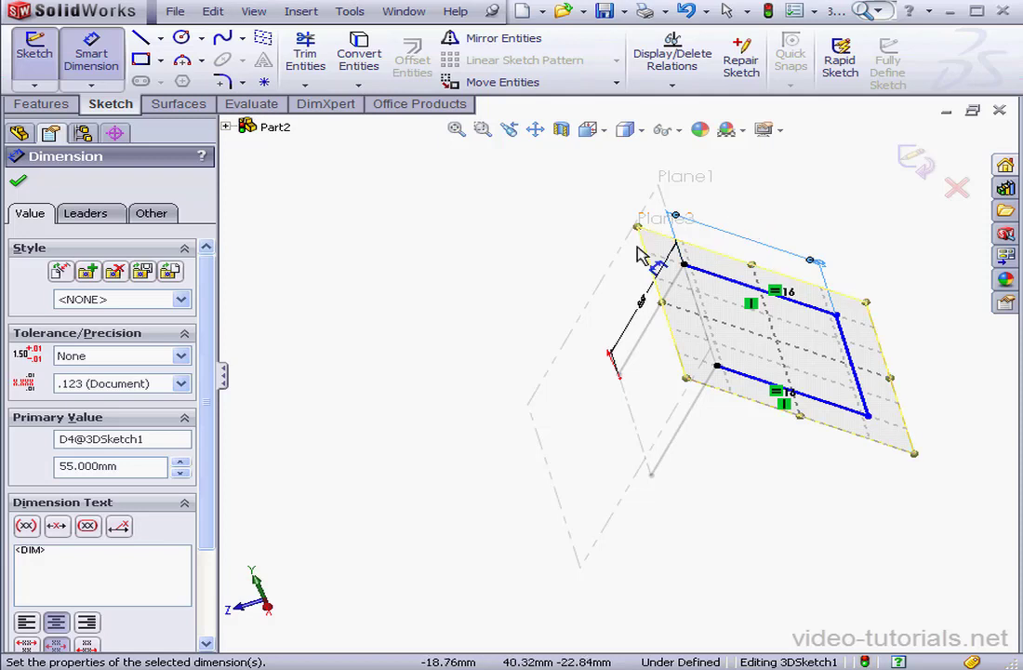
{"action": "right_click", "coordinate": [443, 233]}
{"action": "left_click", "coordinate": [459, 245]}
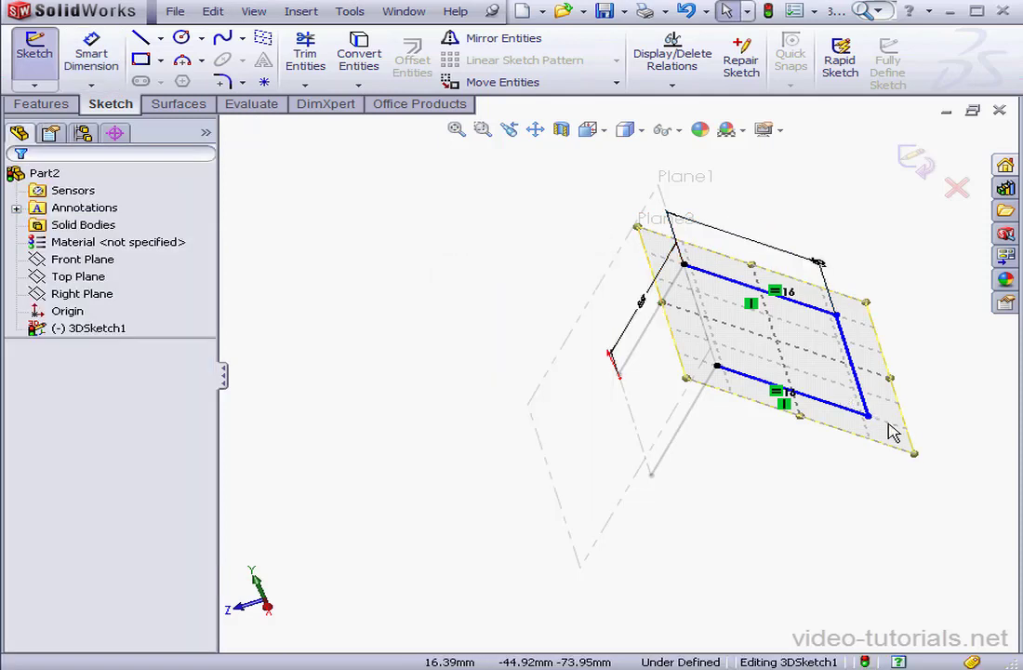
Step: Test the outer corner for movement, then create a sketch plane parallel to the Right Plane and coincident with the lower line's inner endpoint
{"action": "mouse_move", "coordinate": [868, 417]}
{"action": "left_mouse_down"}
{"action": "mouse_move", "coordinate": [880, 366]}
{"action": "mouse_move", "coordinate": [854, 425]}
{"action": "mouse_move", "coordinate": [863, 418]}
{"action": "left_mouse_up"}
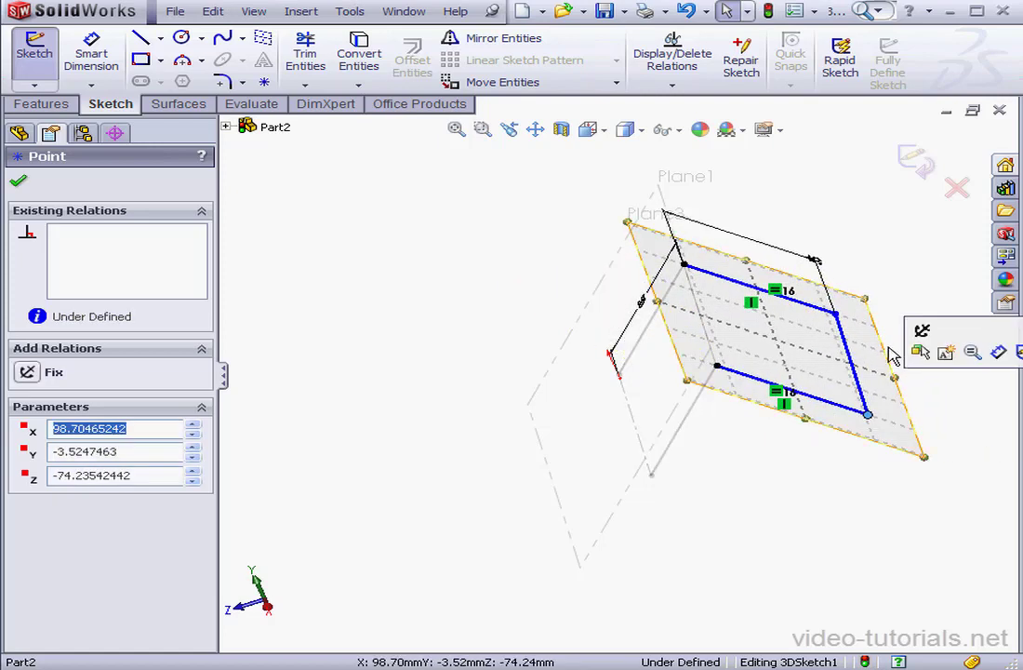
{"action": "left_click", "coordinate": [737, 465]}
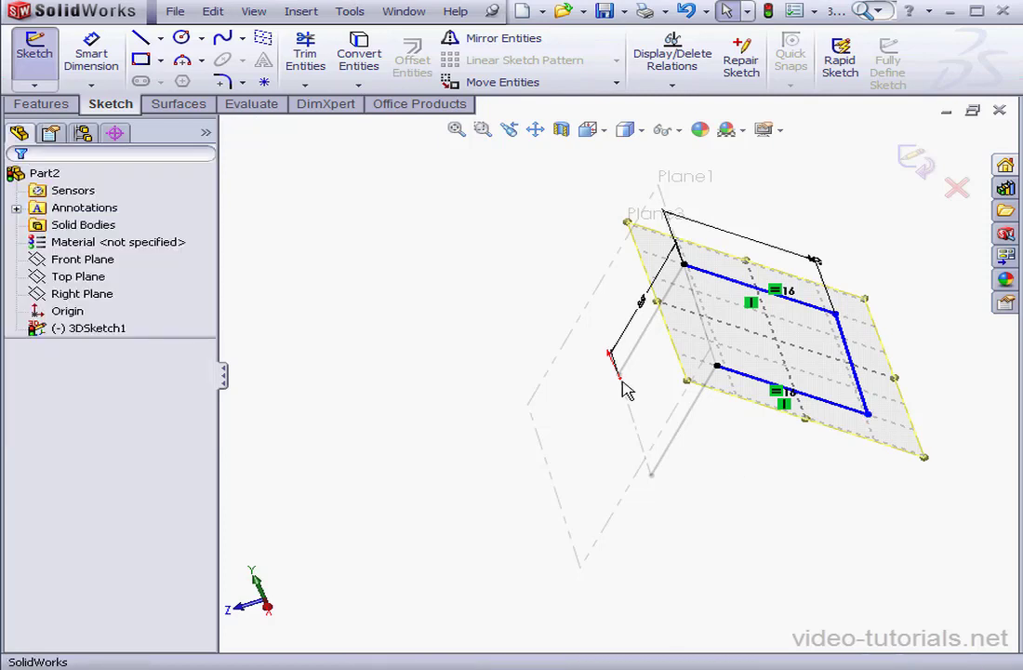
{"action": "left_click", "coordinate": [264, 60]}
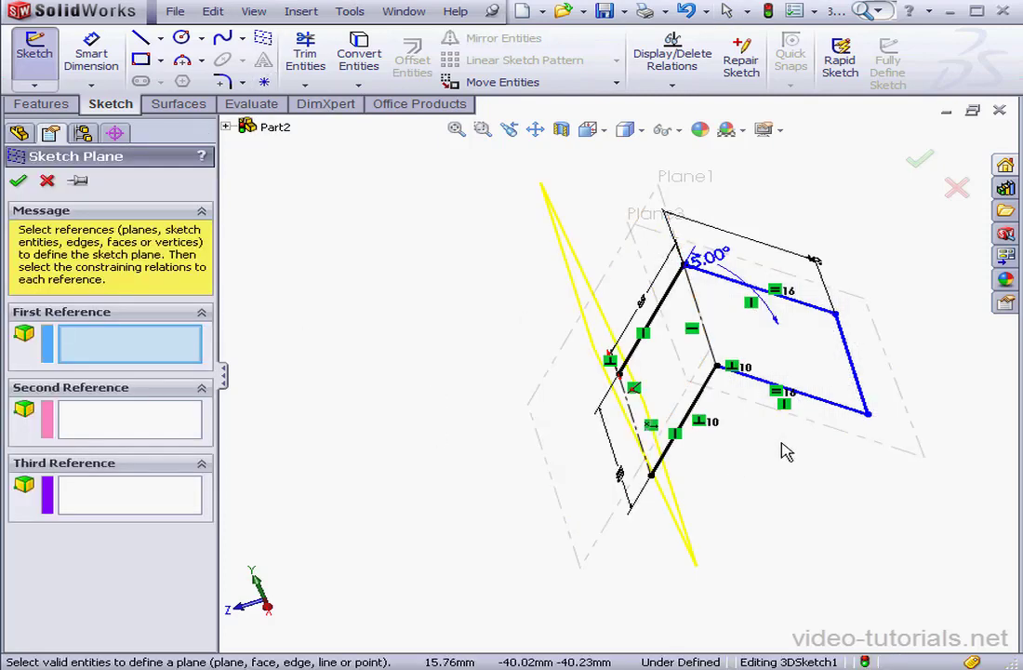
{"action": "left_click", "coordinate": [226, 126]}
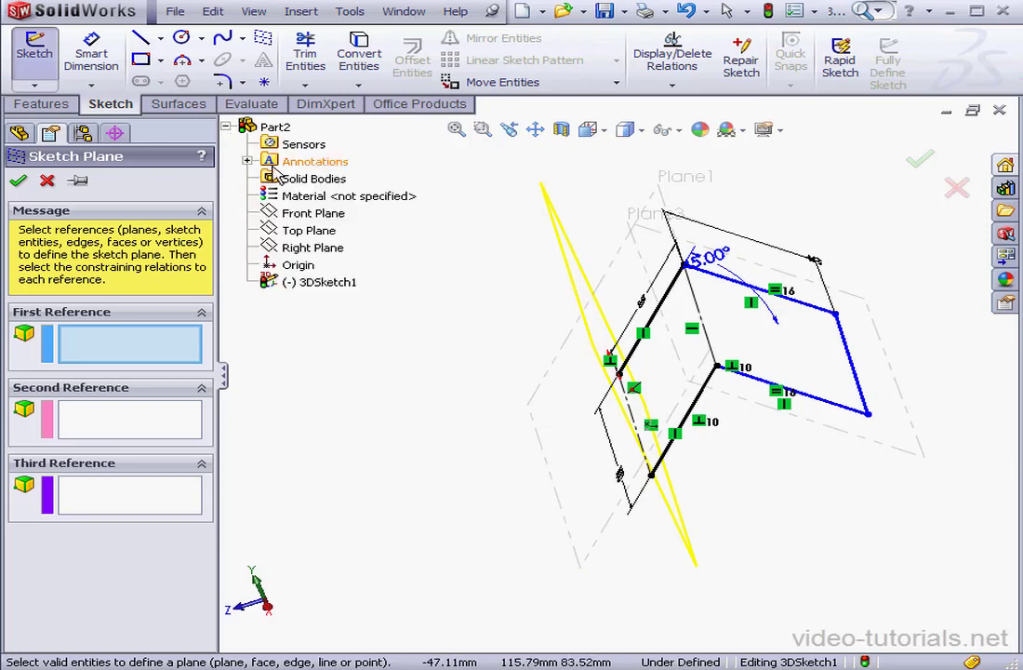
{"action": "left_click", "coordinate": [317, 247]}
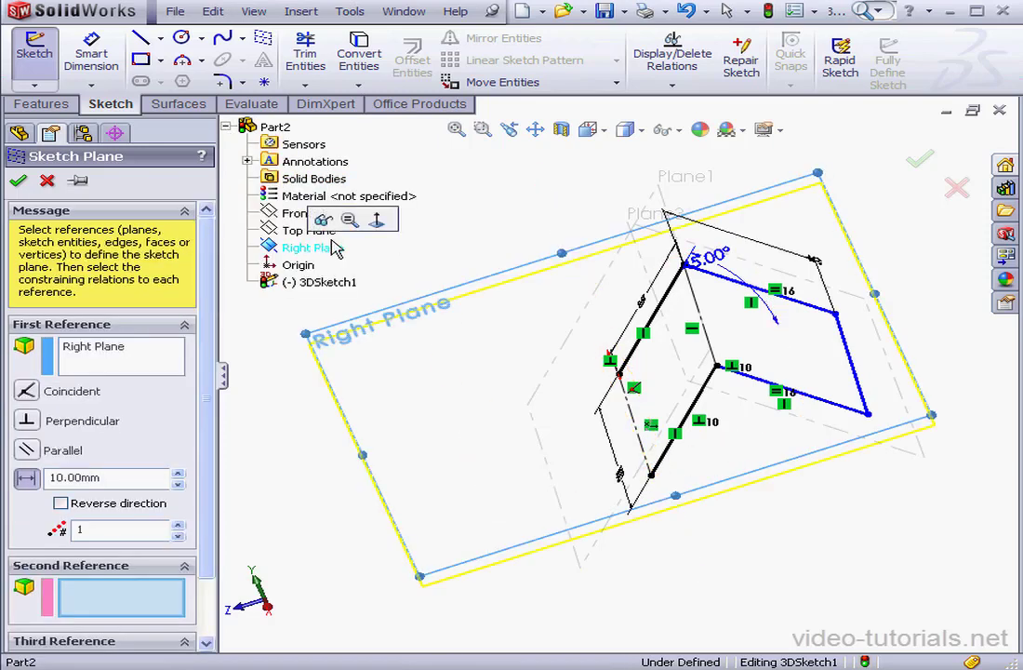
{"action": "left_click", "coordinate": [26, 452]}
{"action": "scroll", "coordinate": [210, 464], "scroll_direction": "down", "scroll_amount": 2}
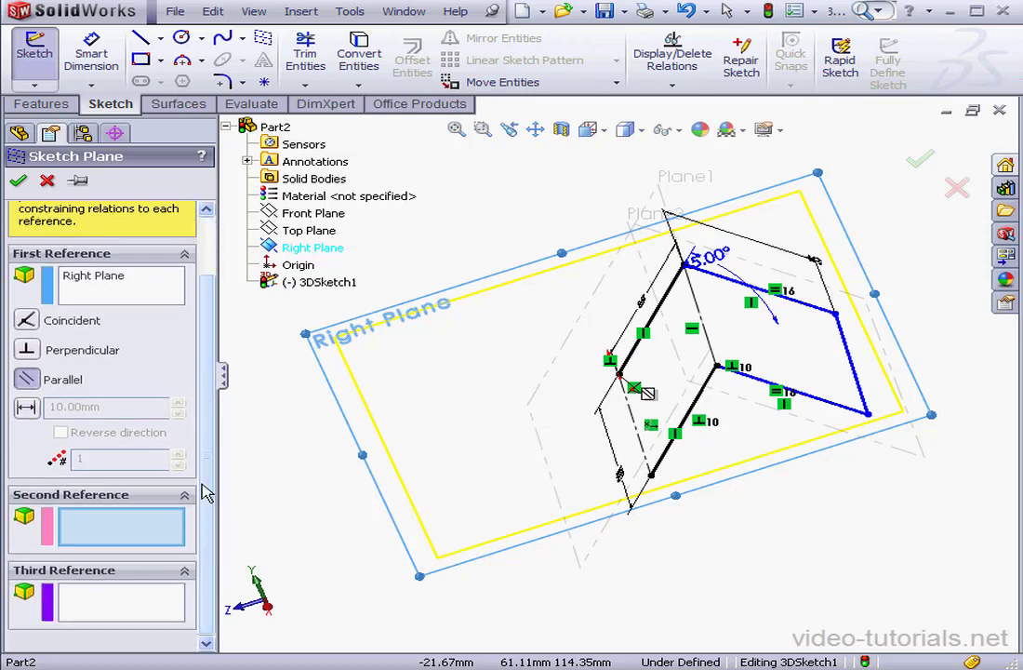
{"action": "left_click", "coordinate": [720, 366]}
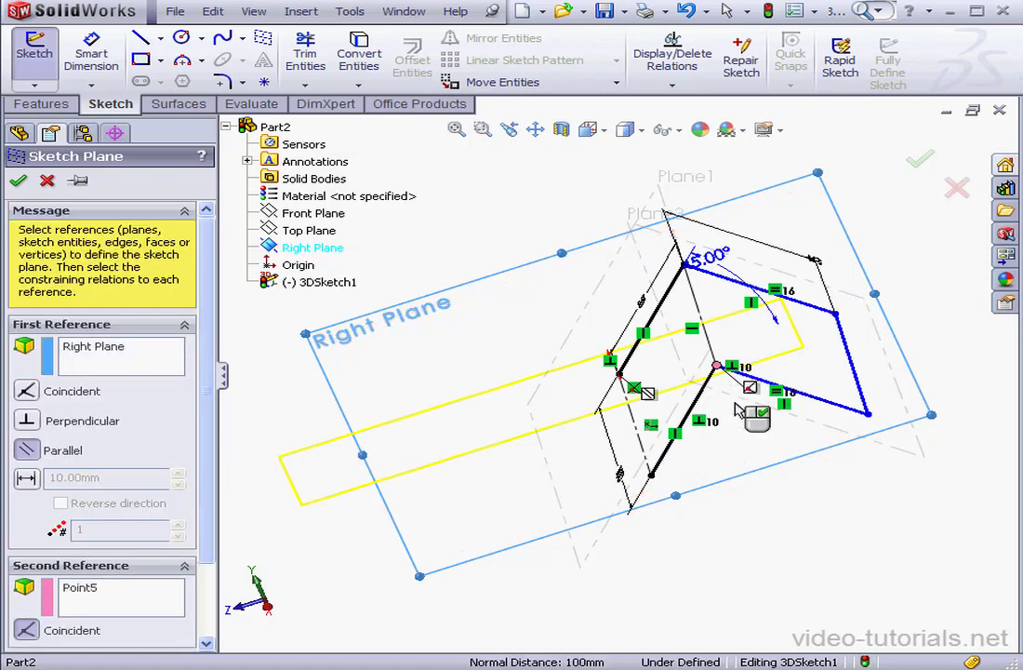
{"action": "left_click", "coordinate": [20, 181]}
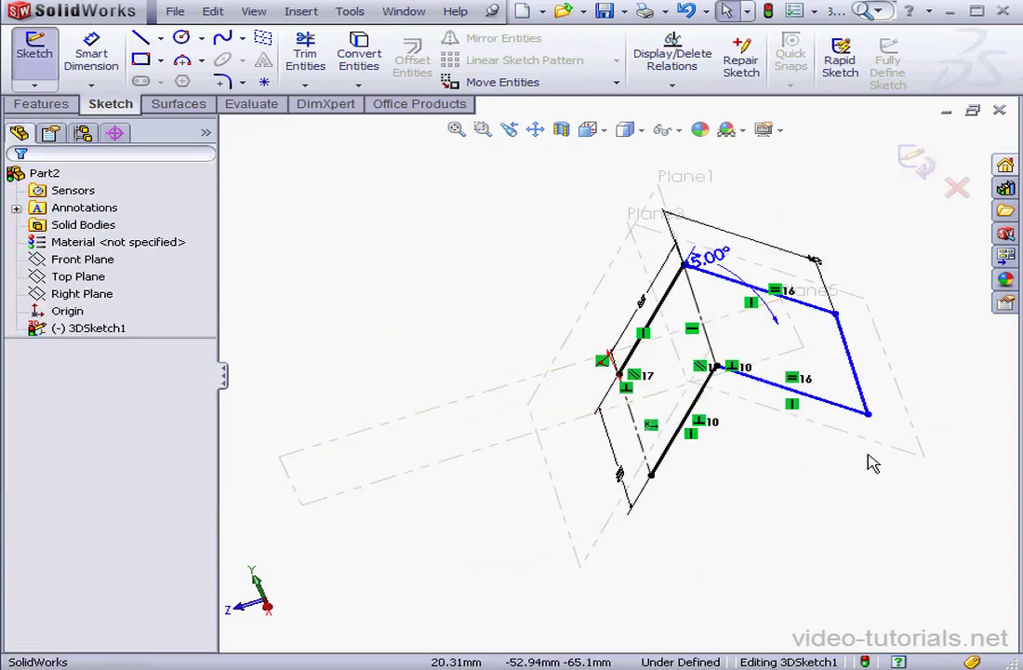
Step: Constrain the lower outer corner point of the second profile to Plane5 with an On Plane relation
{"action": "left_click", "coordinate": [868, 415]}
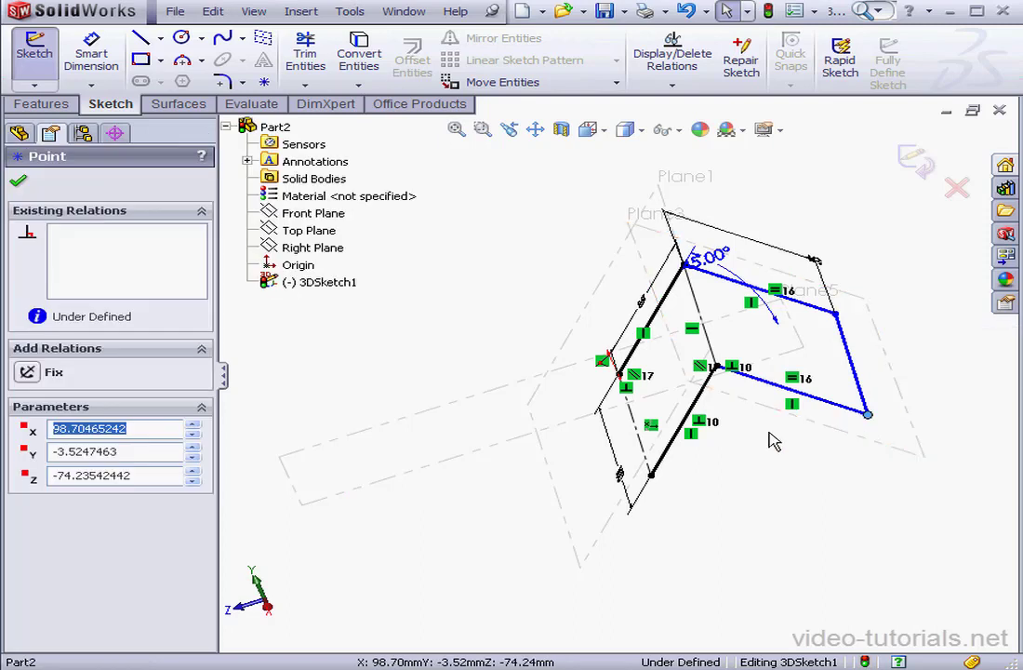
{"action": "left_click", "coordinate": [440, 464]}
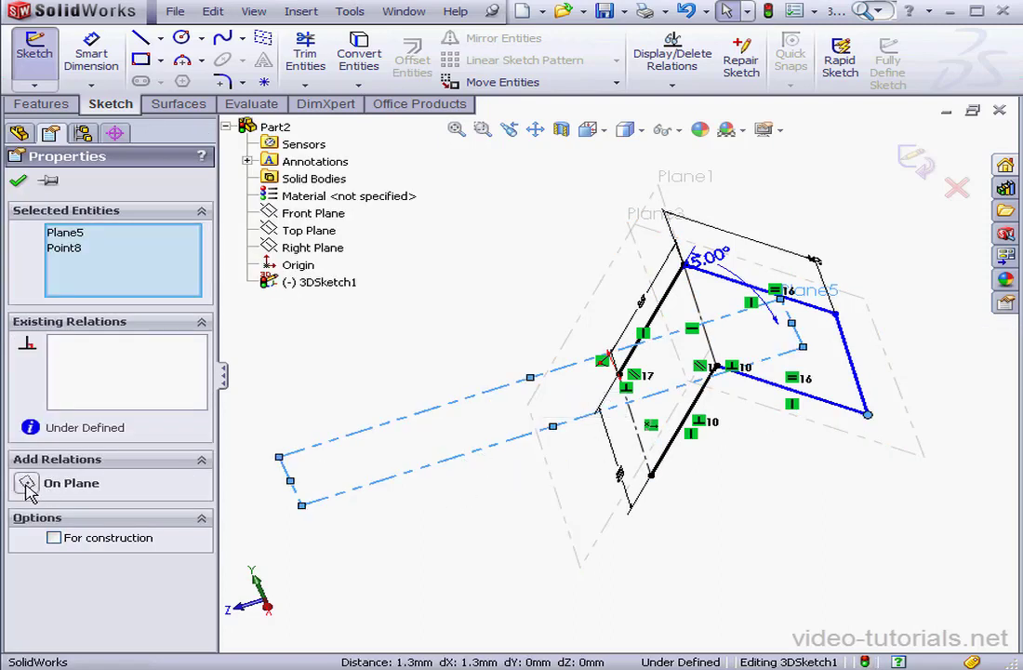
{"action": "left_click", "coordinate": [27, 484]}
{"action": "left_click", "coordinate": [21, 183]}
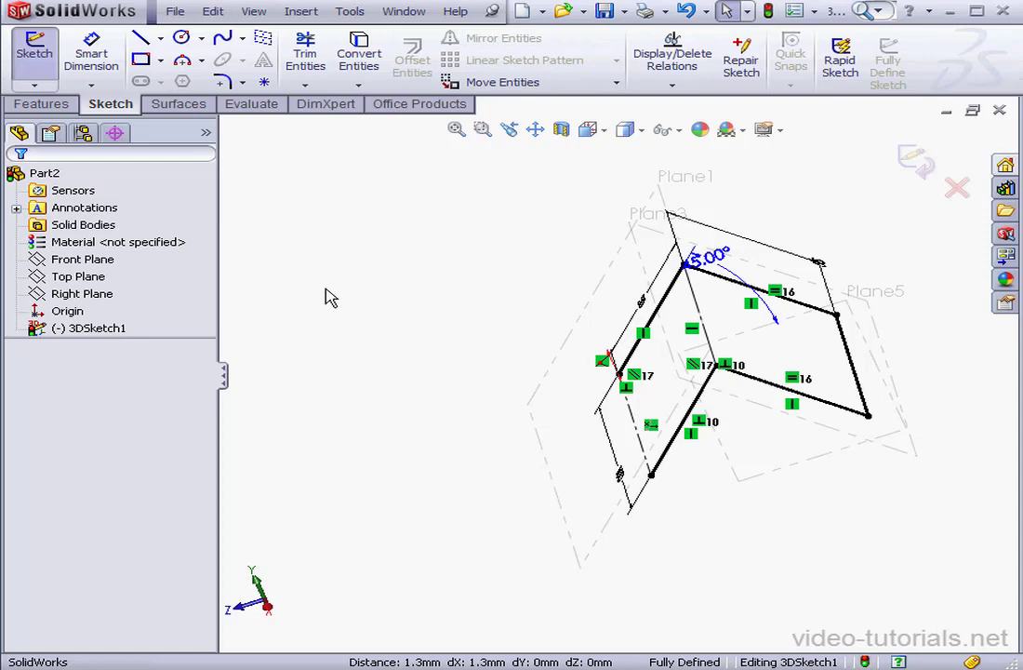
Step: Sketch three connected lines from the origin along Z, about 53 mm along Y, and back to the centerline's far end
{"action": "left_click", "coordinate": [140, 37]}
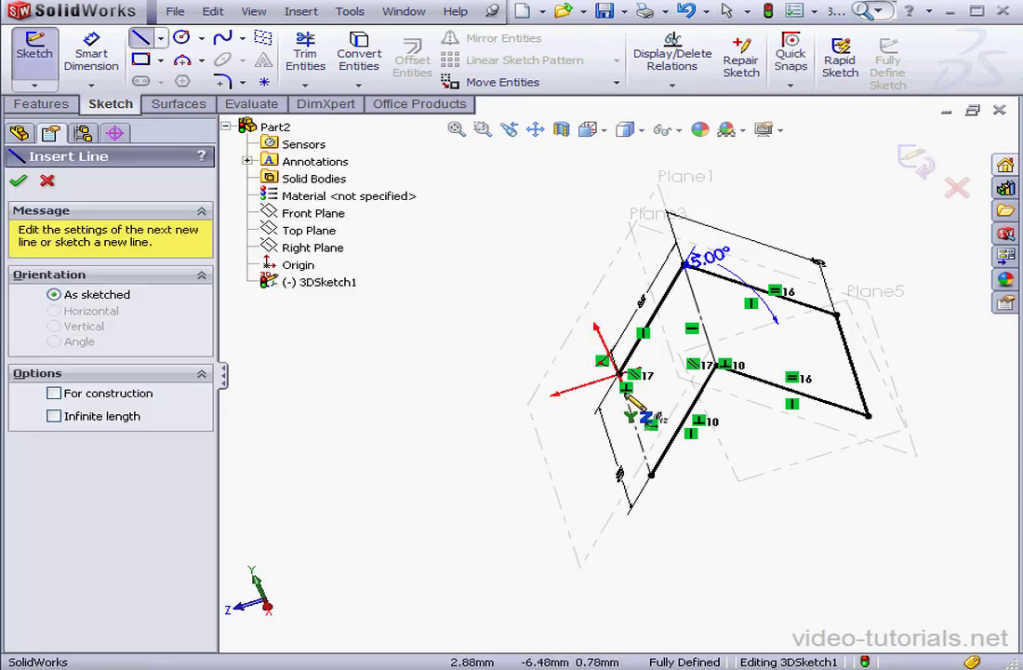
{"action": "left_click", "coordinate": [619, 375]}
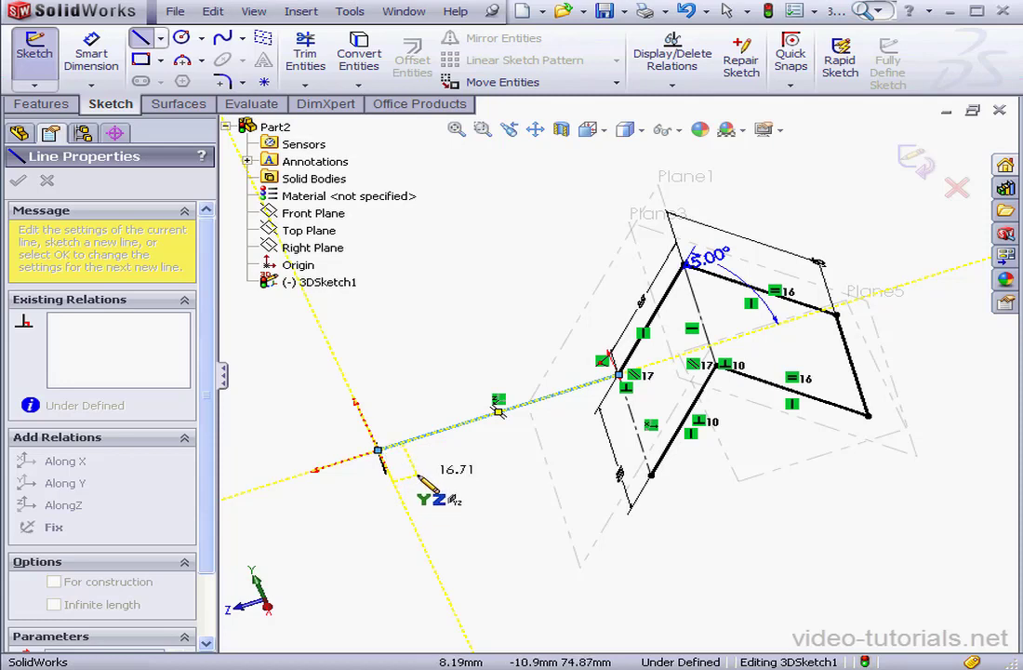
{"action": "left_click", "coordinate": [434, 566]}
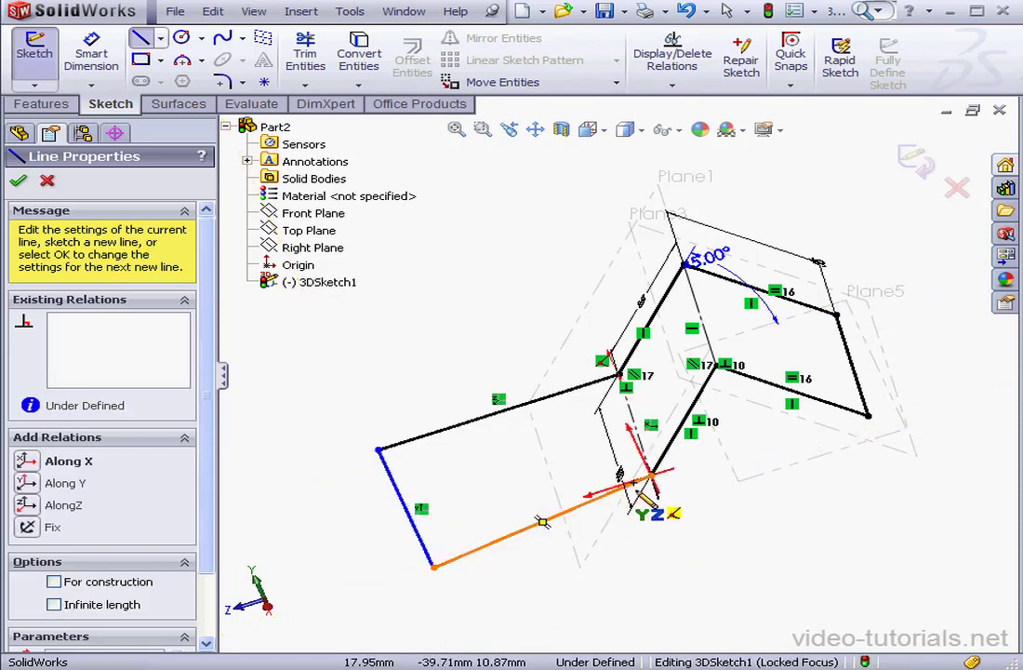
{"action": "right_click", "coordinate": [584, 472]}
{"action": "left_click", "coordinate": [624, 477]}
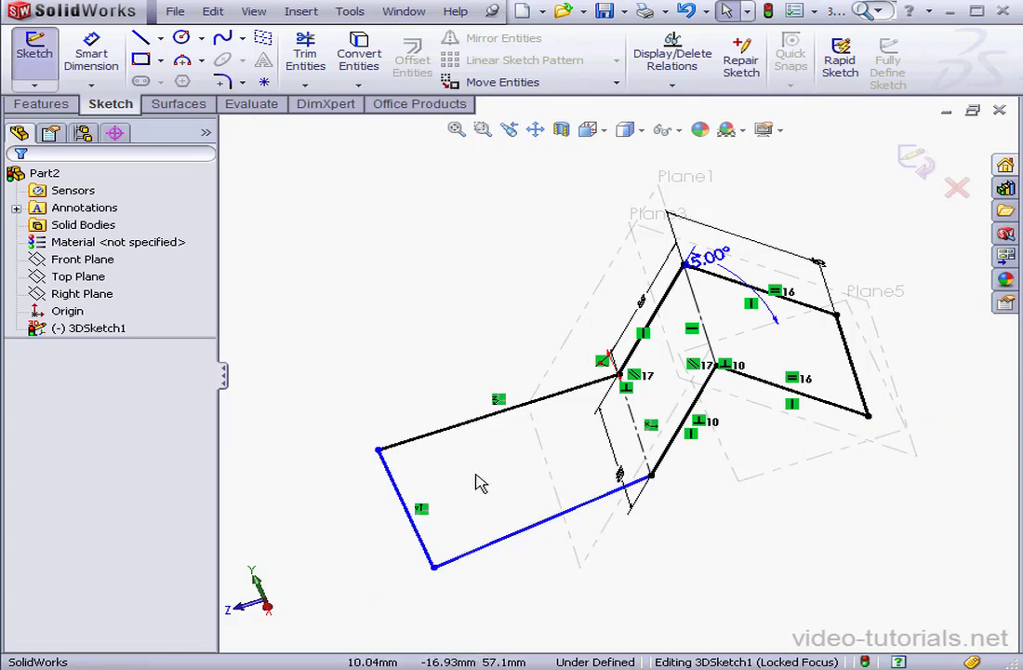
Step: Delete the Along Y relation from the new profile's end line and constrain that line along X instead
{"action": "mouse_move", "coordinate": [669, 497]}
{"action": "middle_mouse_down"}
{"action": "mouse_move", "coordinate": [692, 433]}
{"action": "mouse_move", "coordinate": [707, 437]}
{"action": "mouse_move", "coordinate": [678, 443]}
{"action": "mouse_move", "coordinate": [686, 451]}
{"action": "middle_mouse_up"}
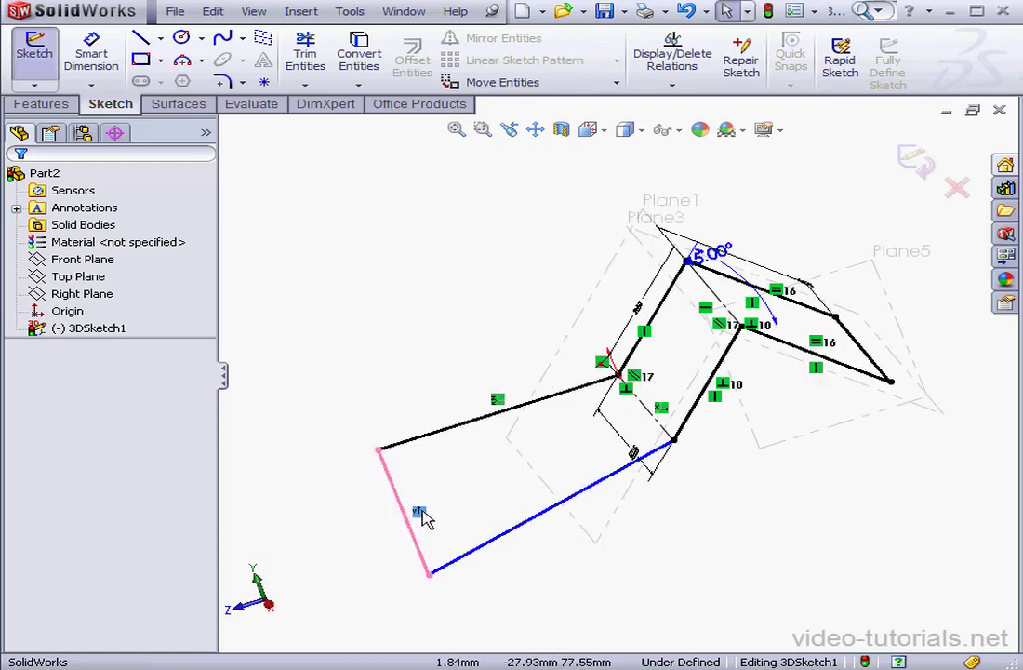
{"action": "left_click", "coordinate": [439, 514]}
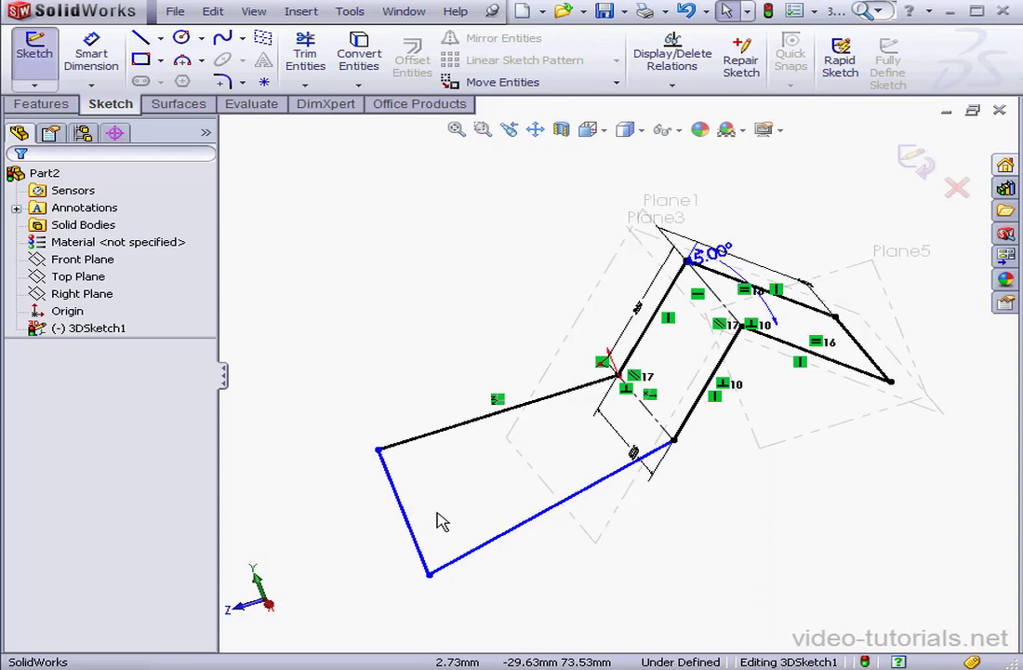
{"action": "left_click", "coordinate": [412, 526]}
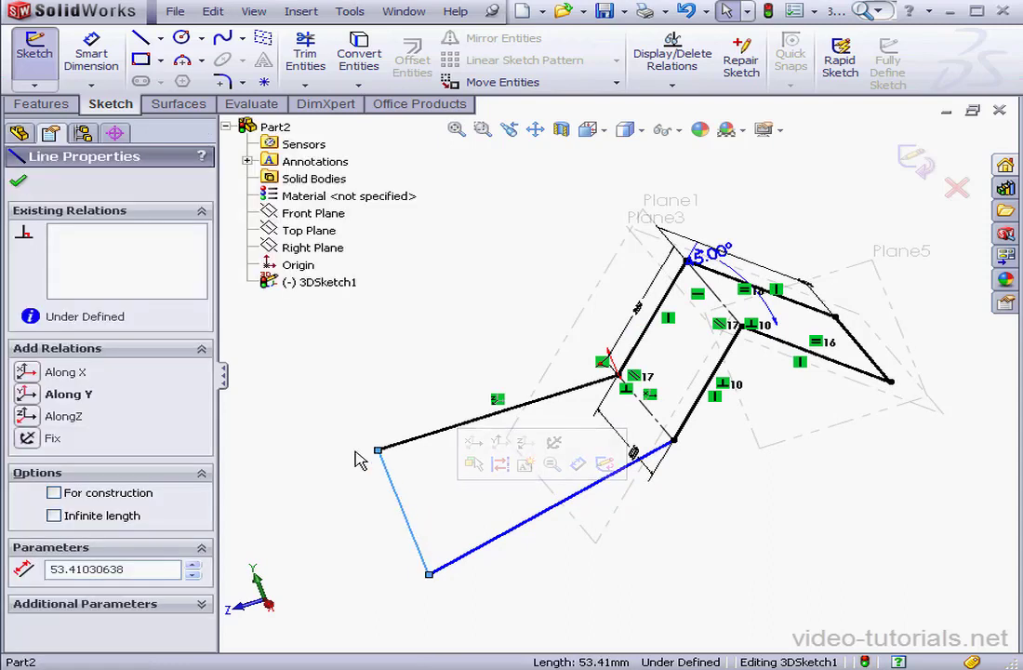
{"action": "left_click", "coordinate": [28, 373]}
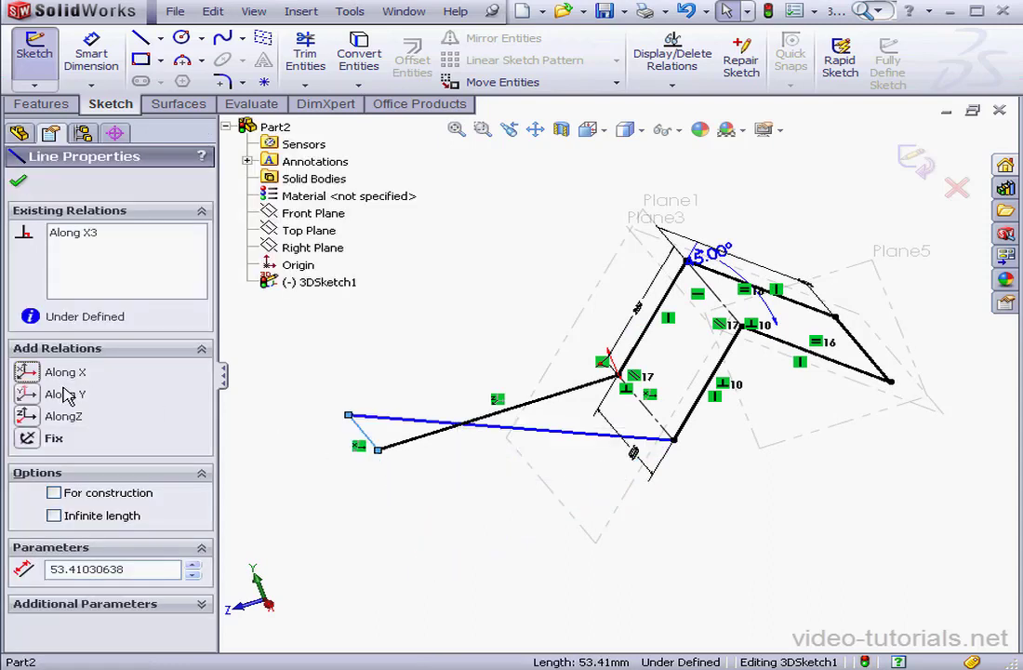
{"action": "left_click", "coordinate": [18, 184]}
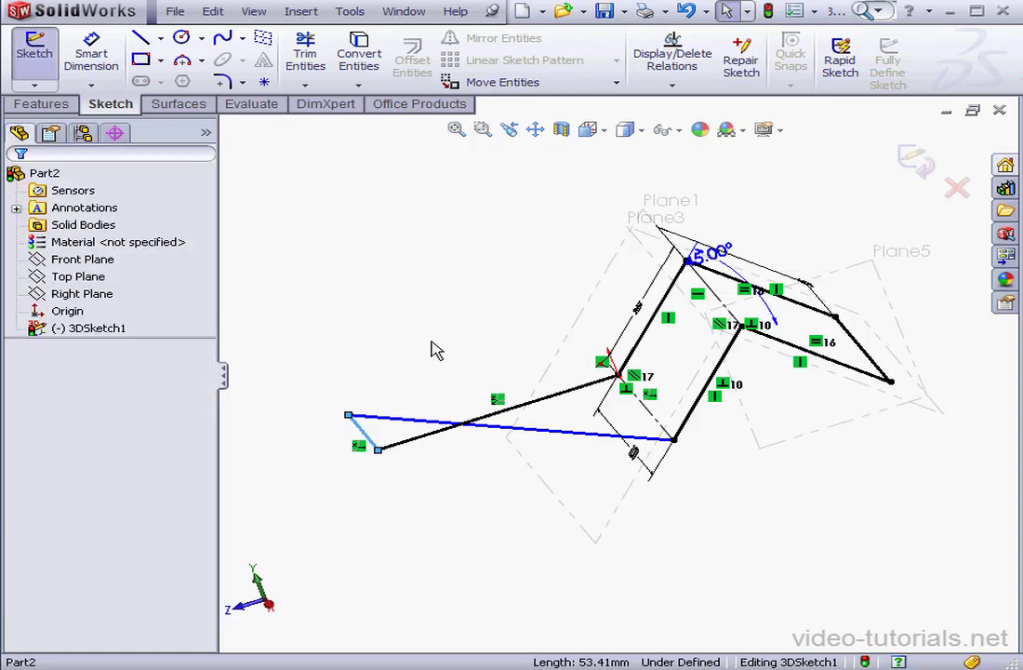
Step: Move the end line's free corner to about X 109.7 mm, Z 80.4 mm so the profile's side lines do not cross
{"action": "left_click", "coordinate": [349, 416]}
{"action": "mouse_move", "coordinate": [361, 441]}
{"action": "left_mouse_down"}
{"action": "mouse_move", "coordinate": [455, 537]}
{"action": "mouse_move", "coordinate": [448, 518]}
{"action": "left_mouse_up"}
{"action": "mouse_move", "coordinate": [665, 438]}
{"action": "middle_mouse_down"}
{"action": "mouse_move", "coordinate": [677, 407]}
{"action": "mouse_move", "coordinate": [662, 412]}
{"action": "mouse_move", "coordinate": [673, 452]}
{"action": "mouse_move", "coordinate": [628, 445]}
{"action": "middle_mouse_up"}
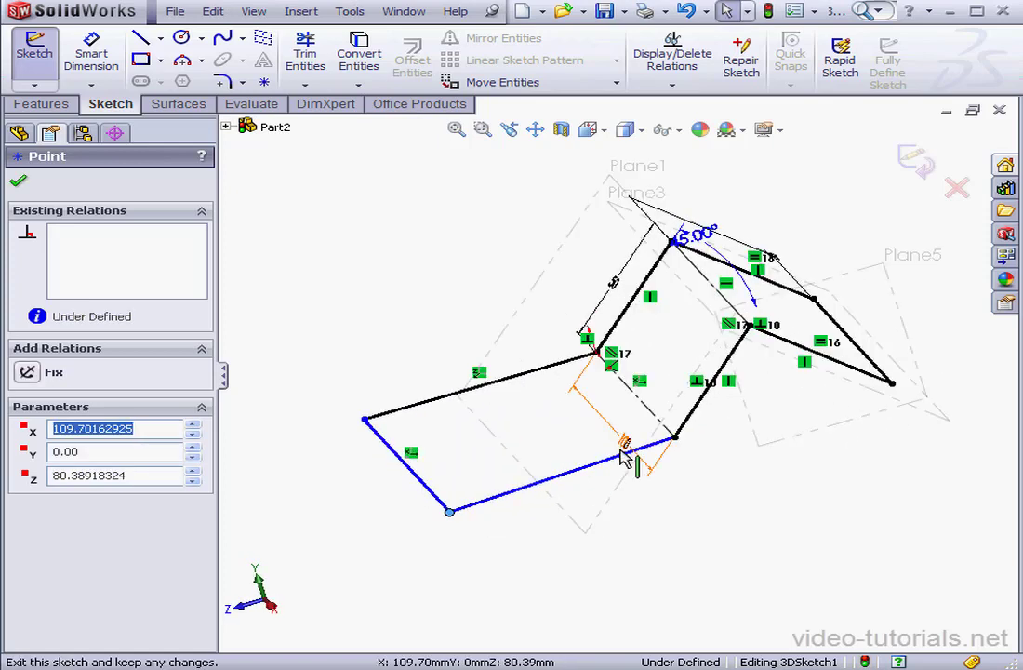
Step: Dimension the third profile's side line running from the origin along Z at 80 mm
{"action": "left_click", "coordinate": [101, 62]}
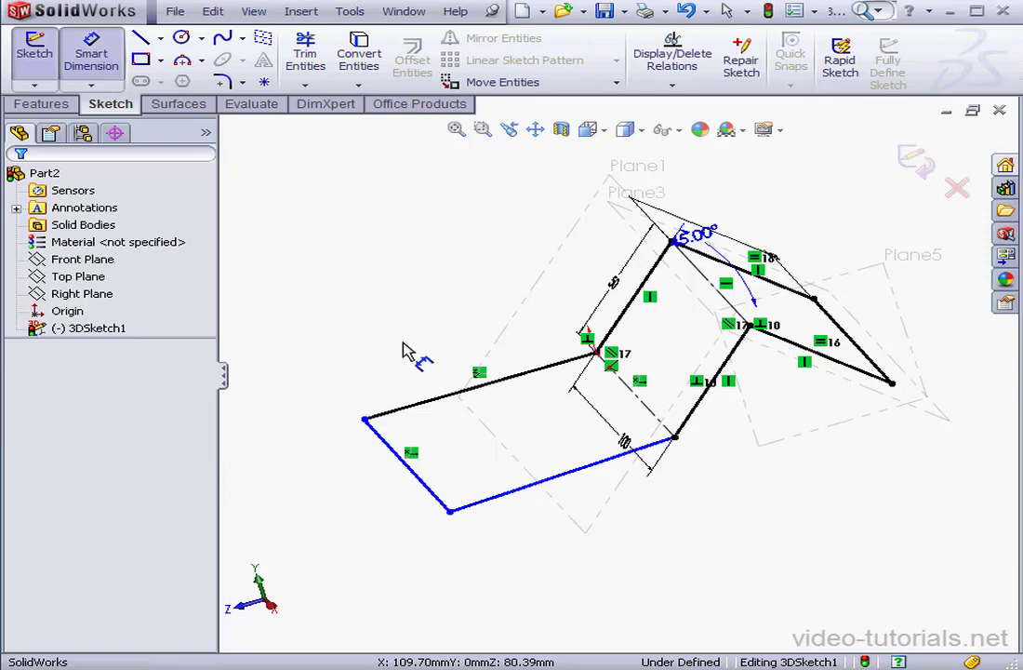
{"action": "left_click", "coordinate": [447, 396]}
{"action": "left_click", "coordinate": [426, 346]}
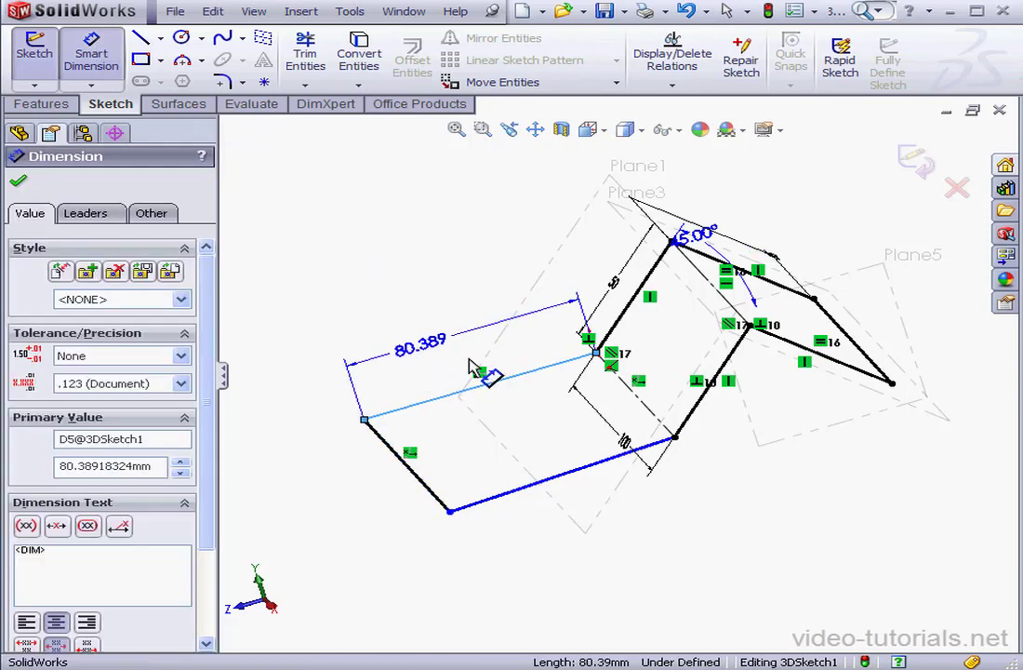
{"action": "type", "text": "80"}
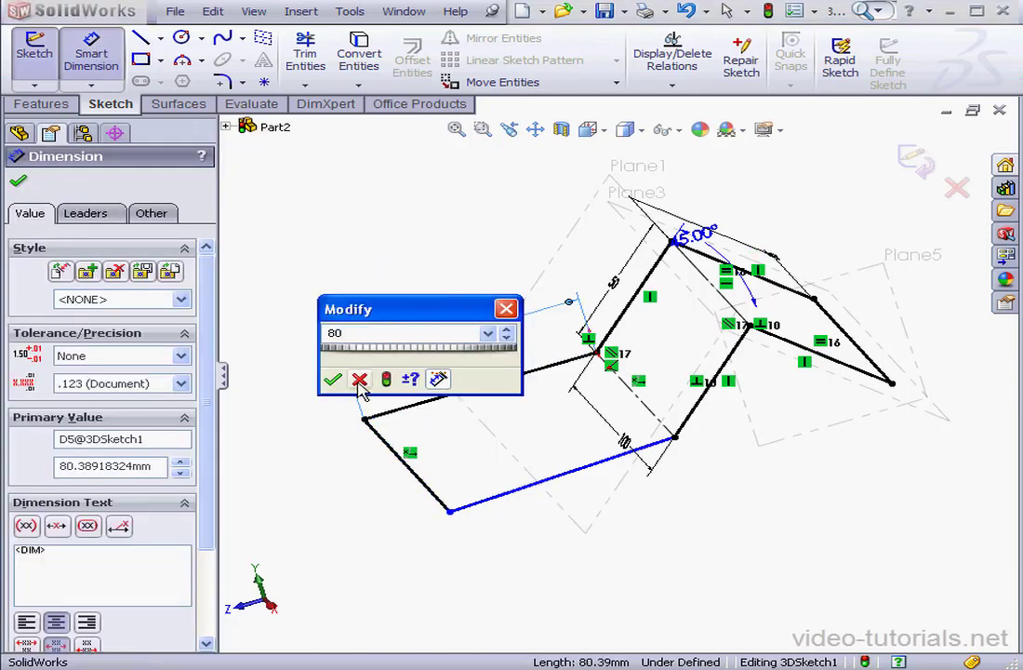
{"action": "key", "text": "Return"}
{"action": "right_click", "coordinate": [406, 249]}
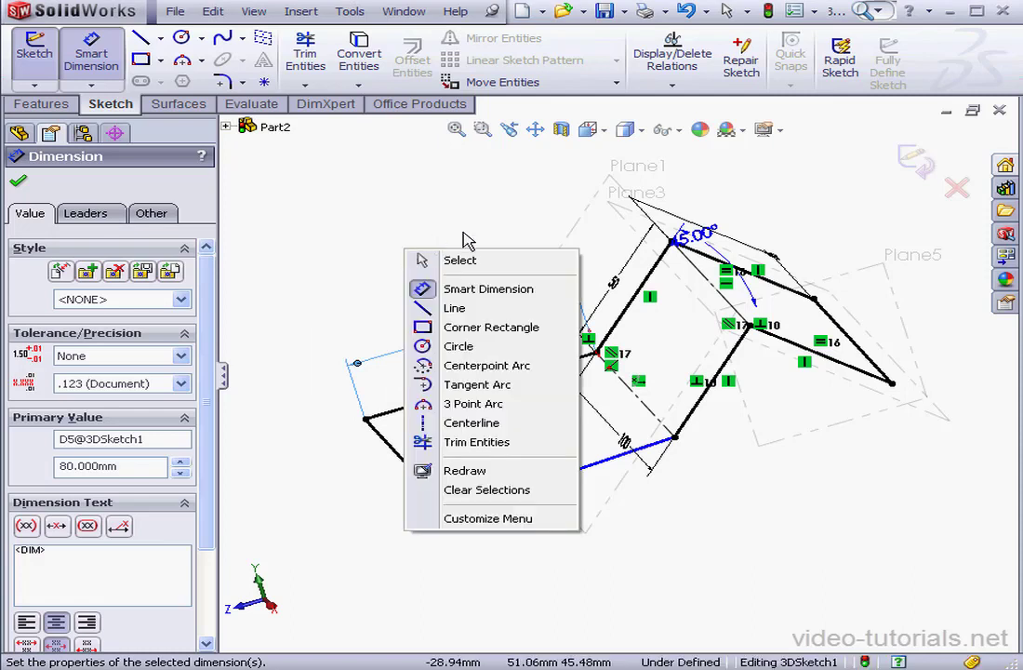
{"action": "left_click", "coordinate": [470, 262]}
Step: Constrain the third profile's free outer corner point to Plane5 with an On Plane relation
{"action": "left_click", "coordinate": [450, 511]}
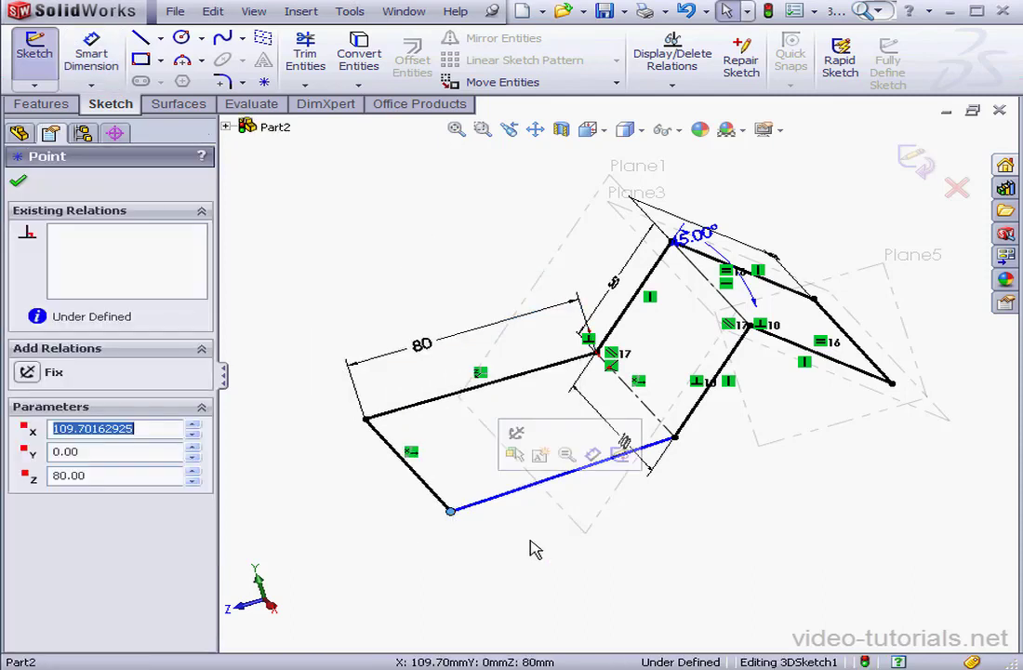
{"action": "left_click", "coordinate": [911, 339], "text": "ctrl"}
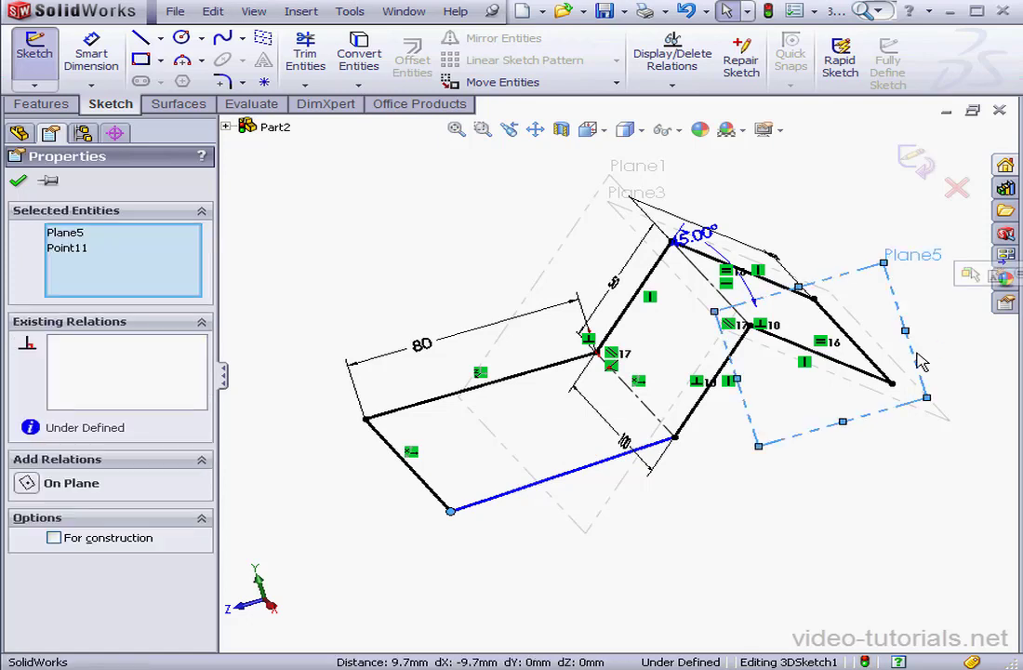
{"action": "left_click", "coordinate": [28, 484]}
{"action": "left_click", "coordinate": [18, 181]}
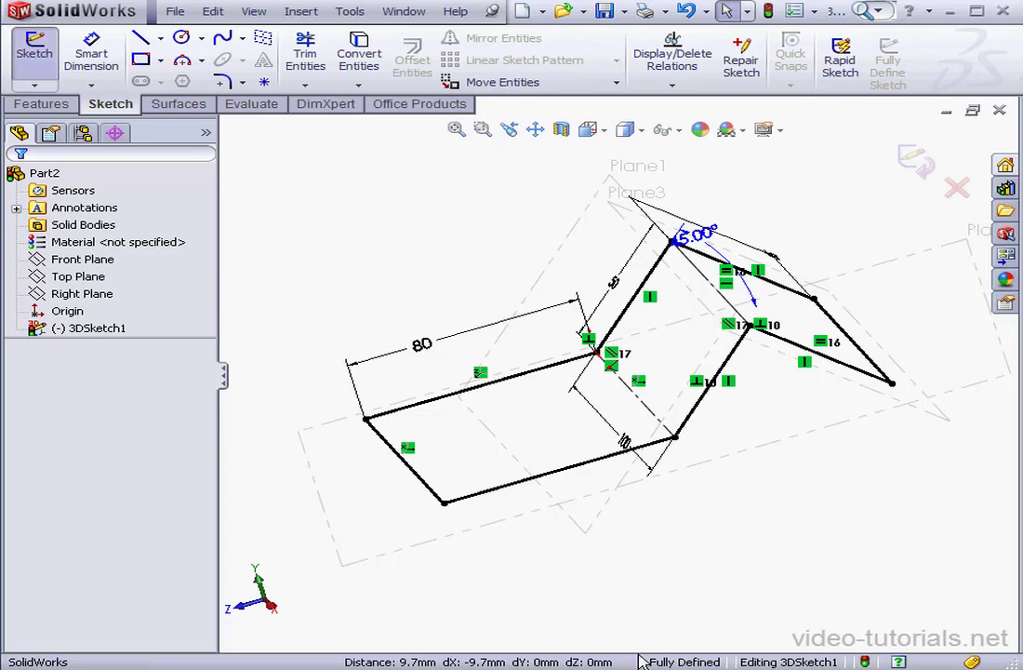
Step: Fillet all eight corners of the closed 3D profile with a 10 mm radius, accepting the geometry adjustments, and exit the 3D sketch
{"action": "left_click", "coordinate": [229, 82]}
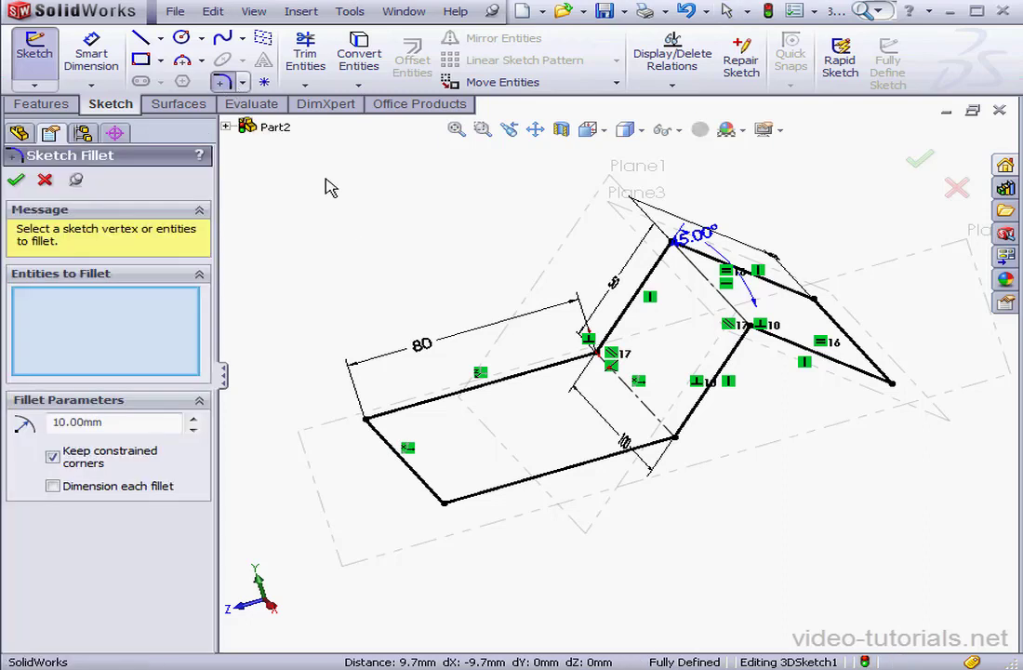
{"action": "left_click", "coordinate": [365, 418]}
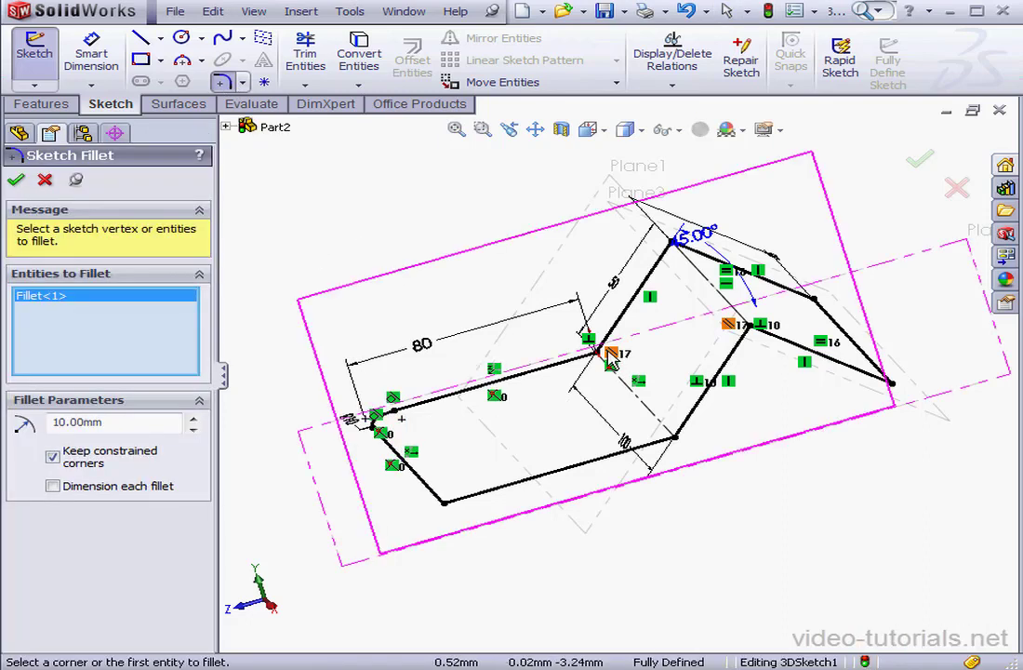
{"action": "left_click", "coordinate": [673, 249]}
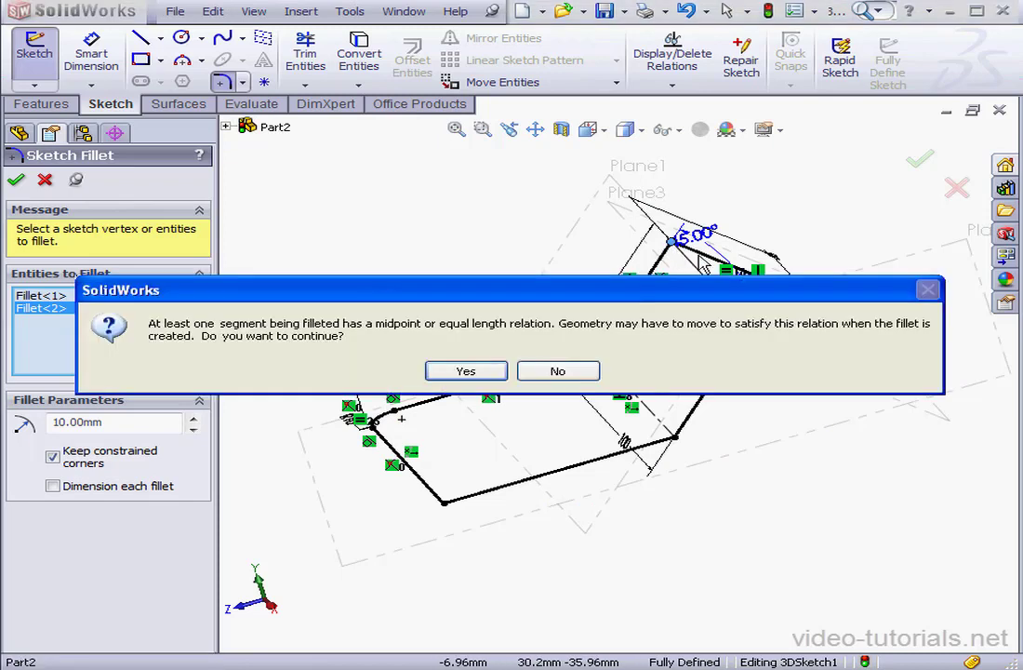
{"action": "left_click", "coordinate": [466, 371]}
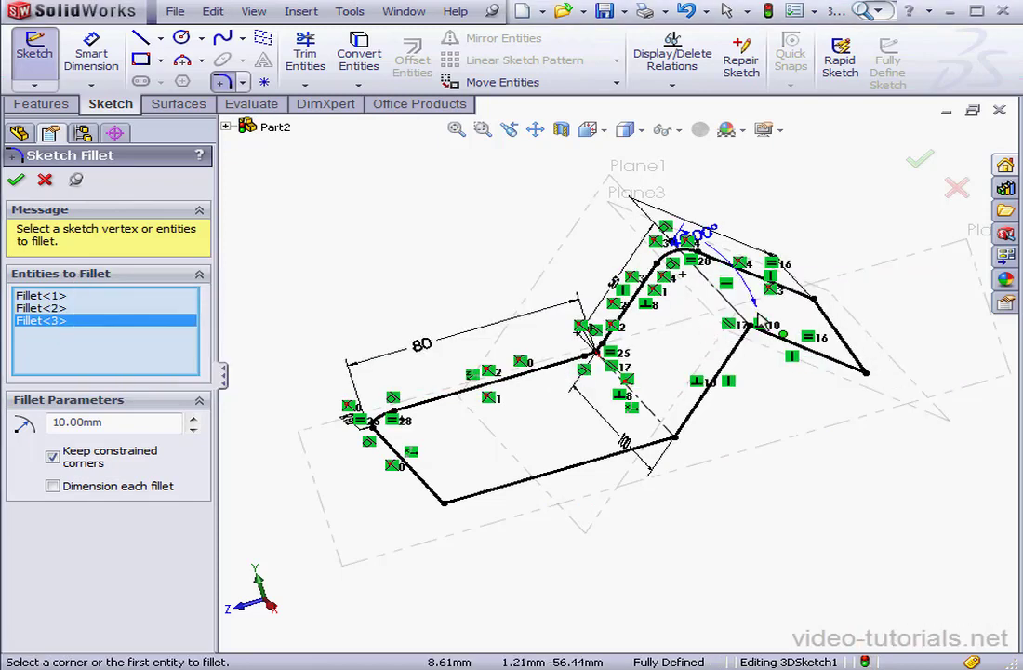
{"action": "left_click", "coordinate": [815, 301]}
{"action": "left_click", "coordinate": [553, 372]}
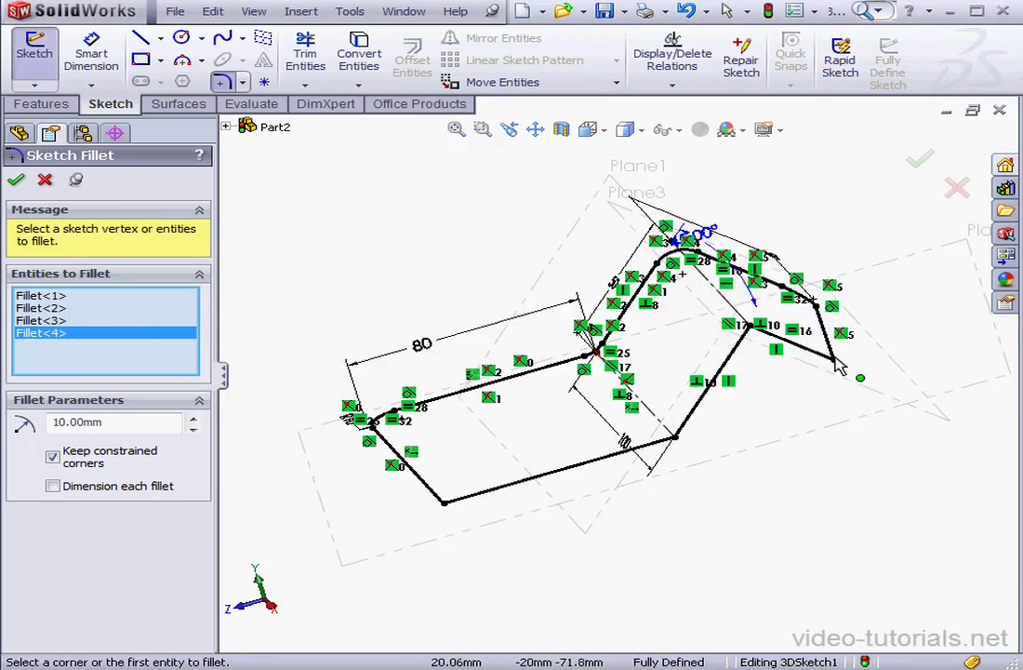
{"action": "left_click", "coordinate": [835, 361]}
{"action": "left_click", "coordinate": [466, 371]}
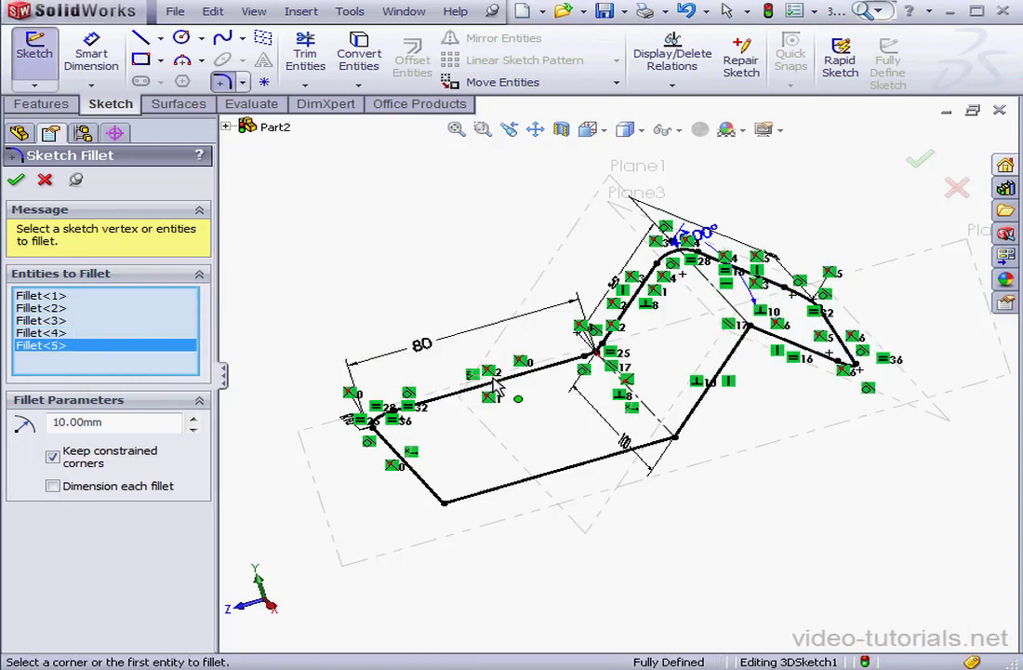
{"action": "left_click", "coordinate": [753, 328]}
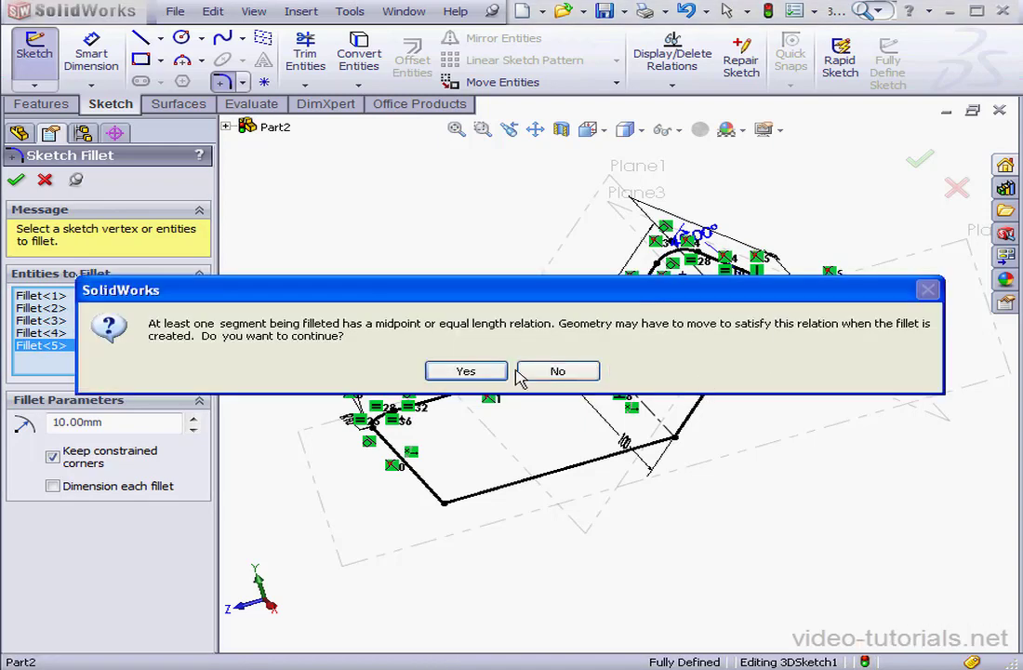
{"action": "key", "text": "Return"}
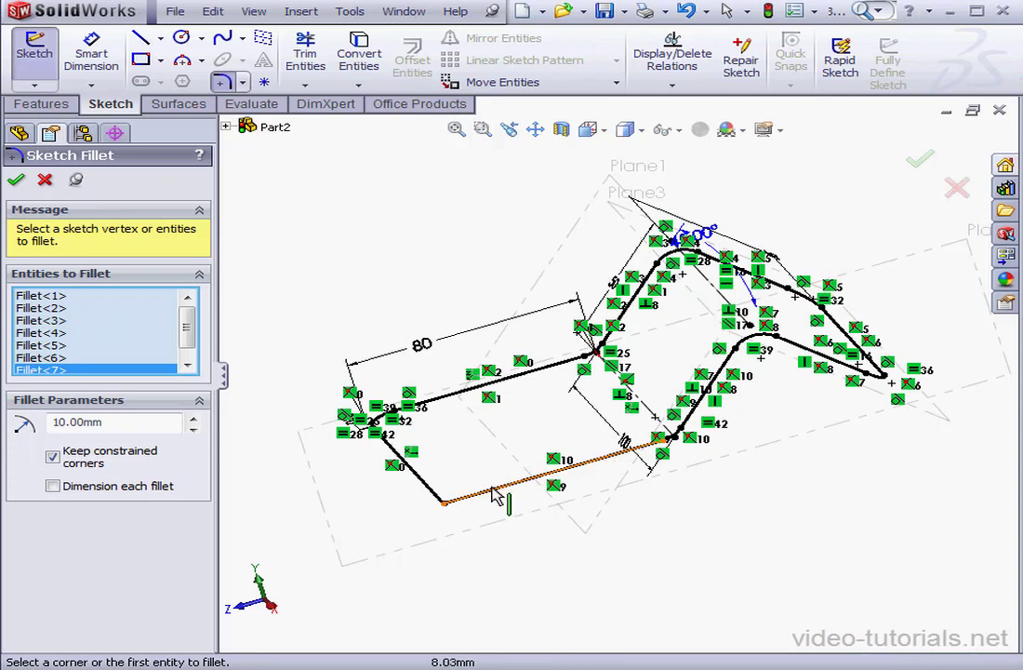
{"action": "left_click", "coordinate": [444, 504]}
{"action": "left_click", "coordinate": [443, 504]}
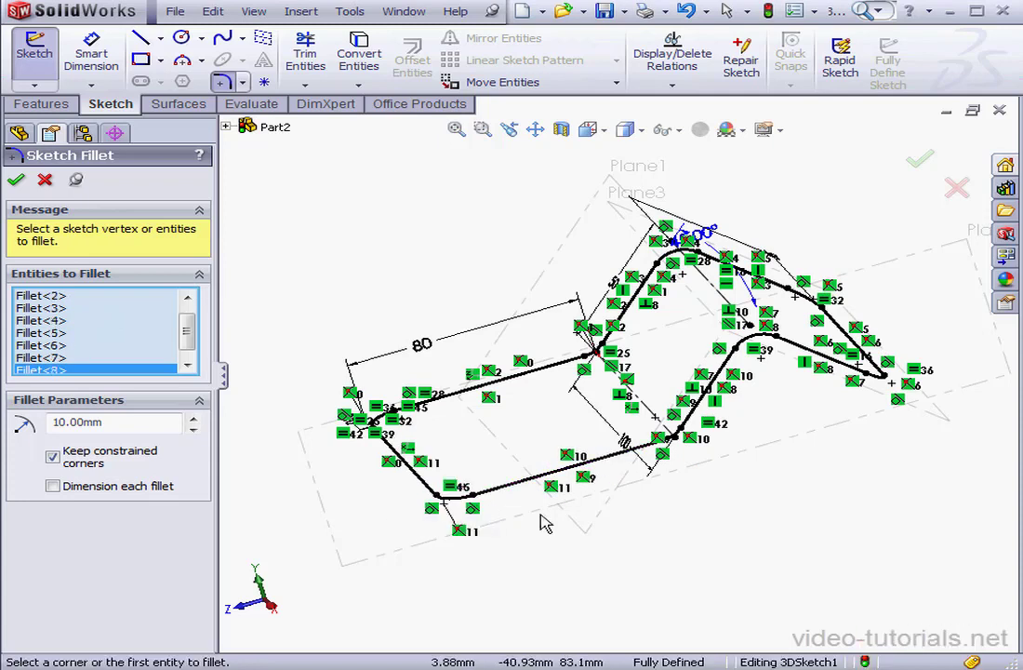
{"action": "left_click", "coordinate": [16, 180]}
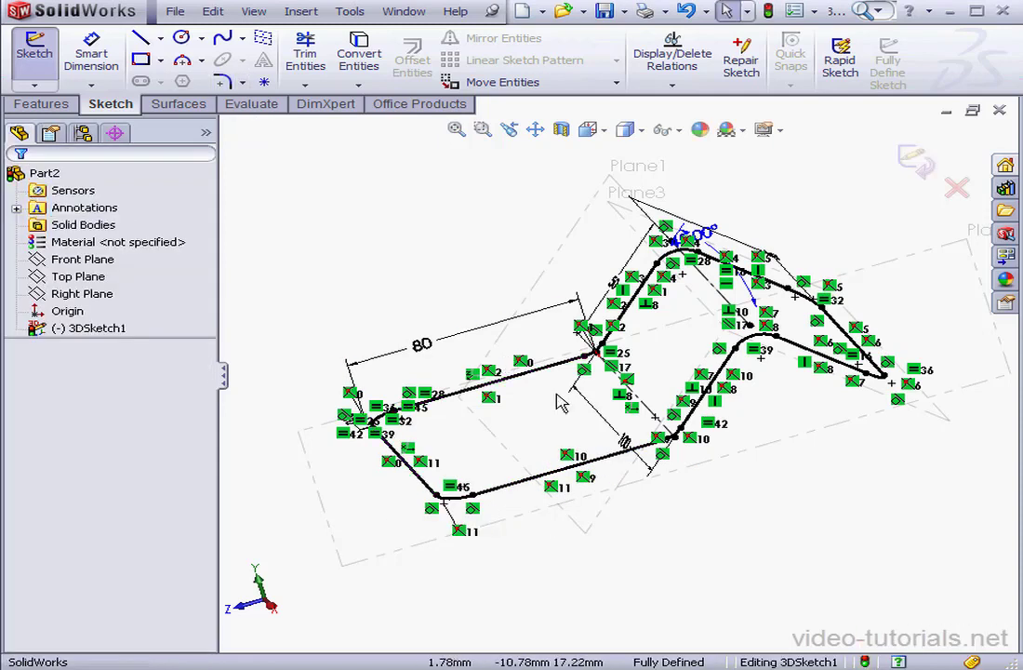
{"action": "mouse_move", "coordinate": [557, 393]}
{"action": "middle_mouse_down"}
{"action": "mouse_move", "coordinate": [522, 348]}
{"action": "mouse_move", "coordinate": [566, 358]}
{"action": "mouse_move", "coordinate": [567, 379]}
{"action": "middle_mouse_up"}
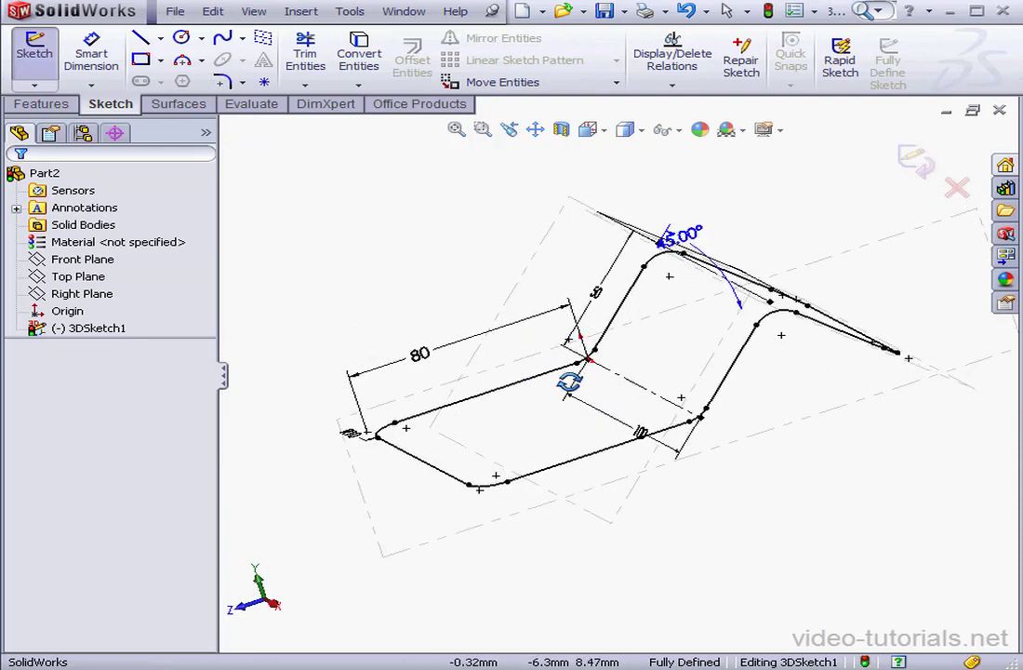
{"action": "left_click", "coordinate": [911, 157]}
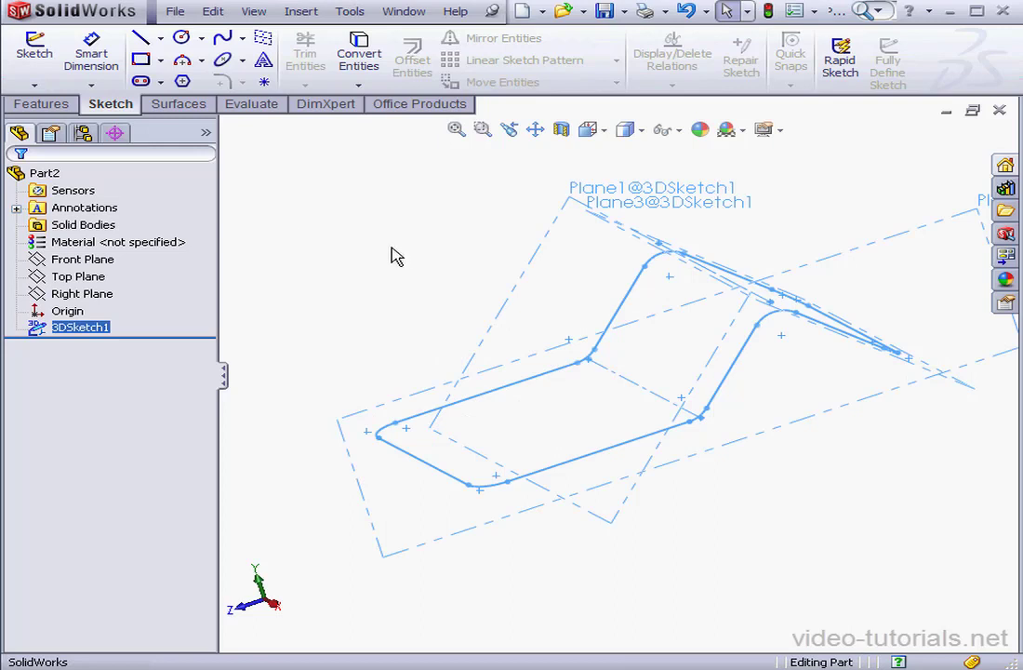
Step: Create a reference plane perpendicular to the 80 mm side line and coincident with its endpoint nearest the origin
{"action": "left_click", "coordinate": [42, 104]}
{"action": "left_click", "coordinate": [851, 81]}
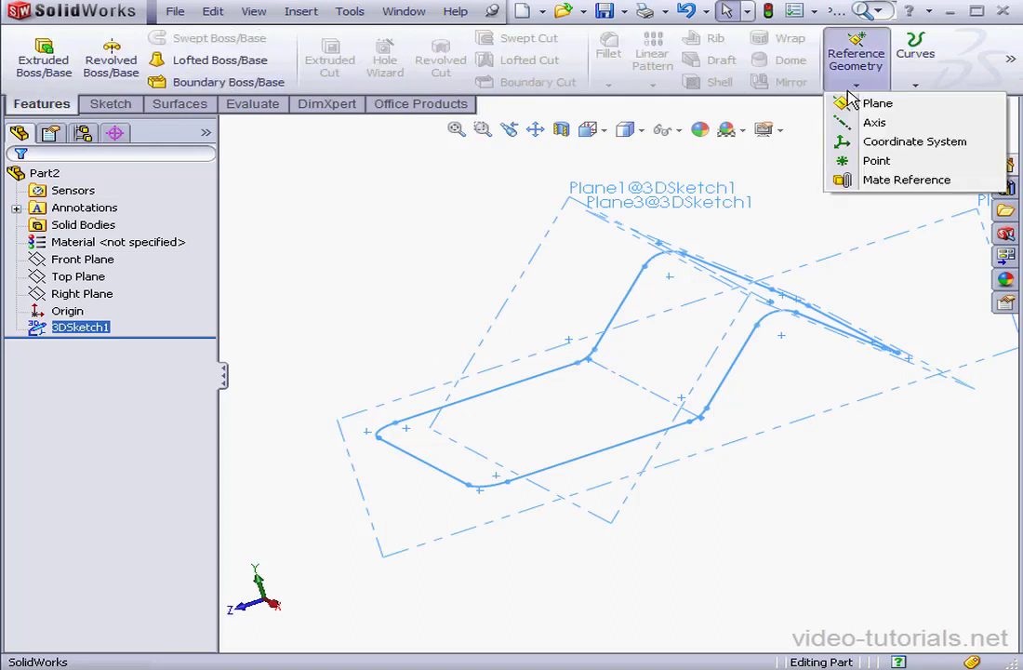
{"action": "left_click", "coordinate": [877, 106]}
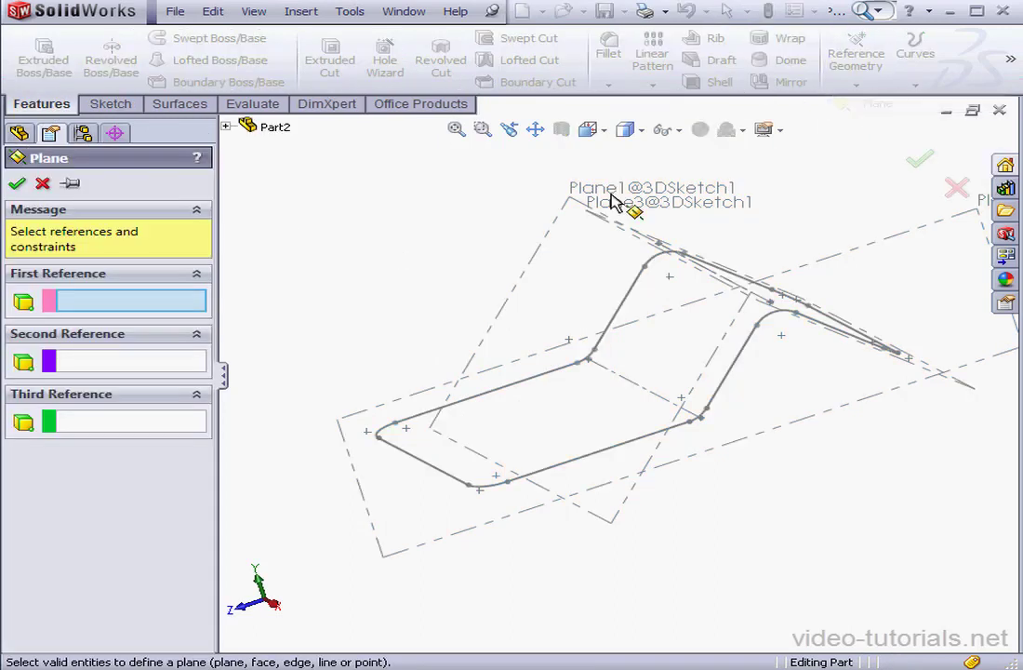
{"action": "left_click", "coordinate": [550, 383]}
{"action": "left_click", "coordinate": [578, 363]}
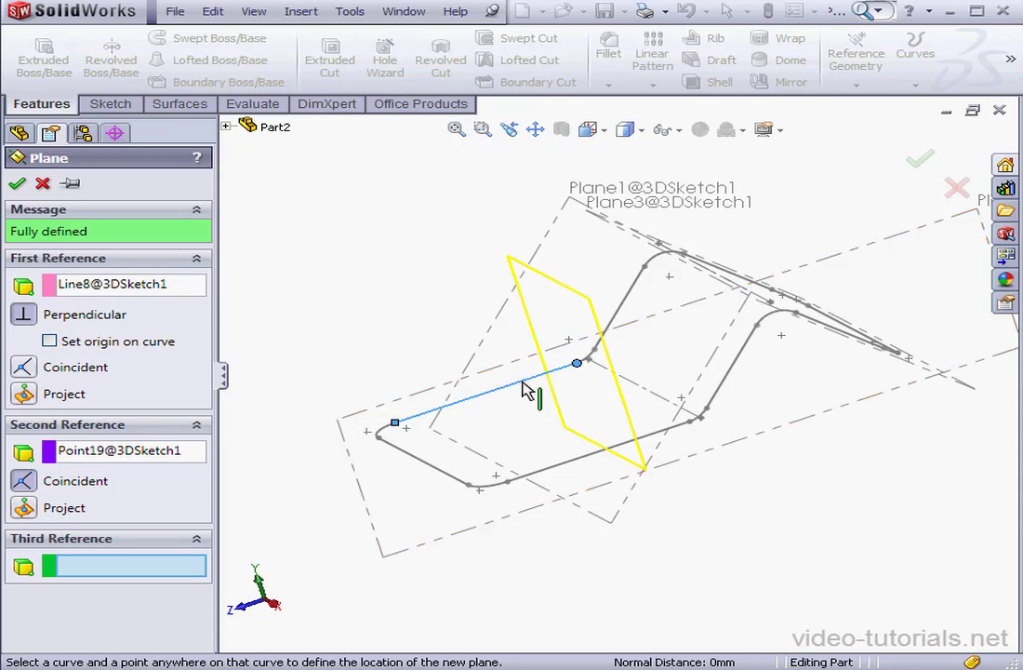
{"action": "left_click", "coordinate": [18, 183]}
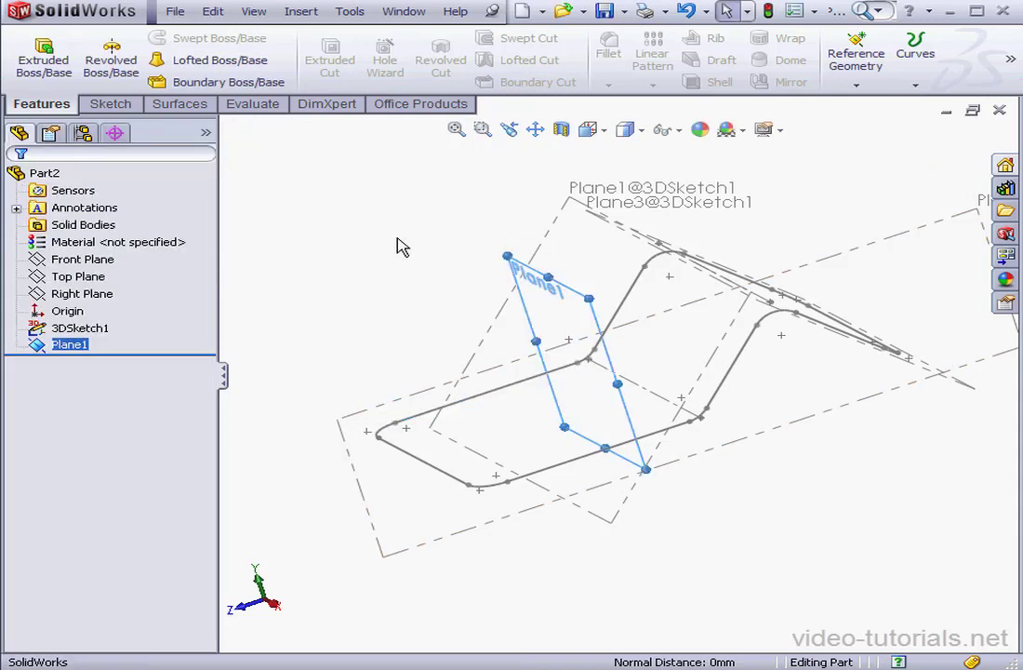
Step: Start a sketch on the new reference plane and draw a circle about 20.7 mm in diameter centred on the path line's endpoint
{"action": "right_click", "coordinate": [64, 350]}
{"action": "left_click", "coordinate": [79, 311]}
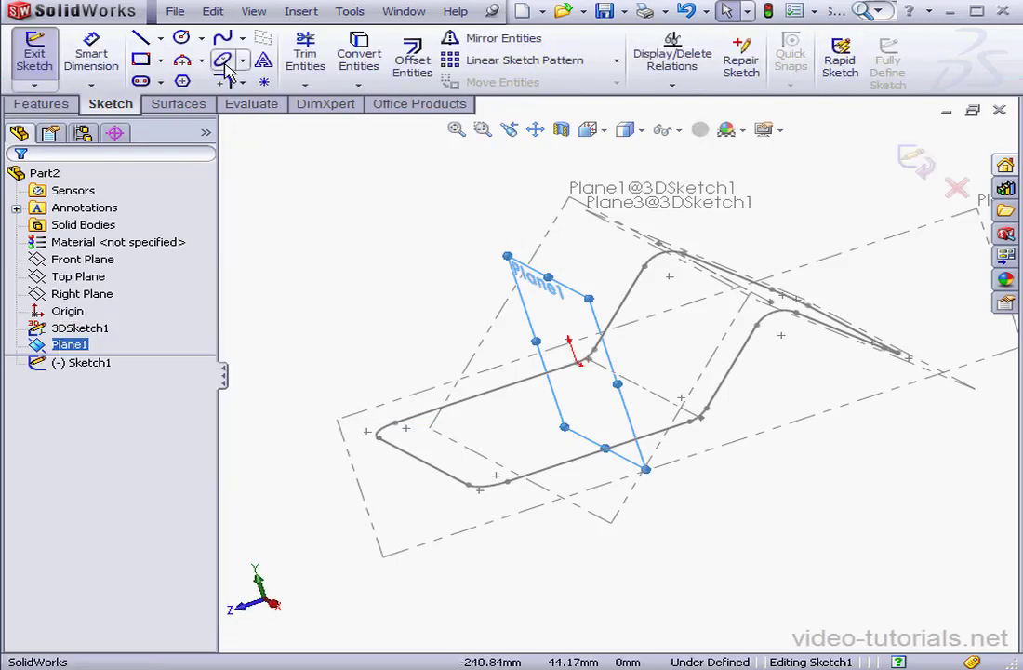
{"action": "left_click", "coordinate": [182, 37]}
{"action": "left_click", "coordinate": [577, 363]}
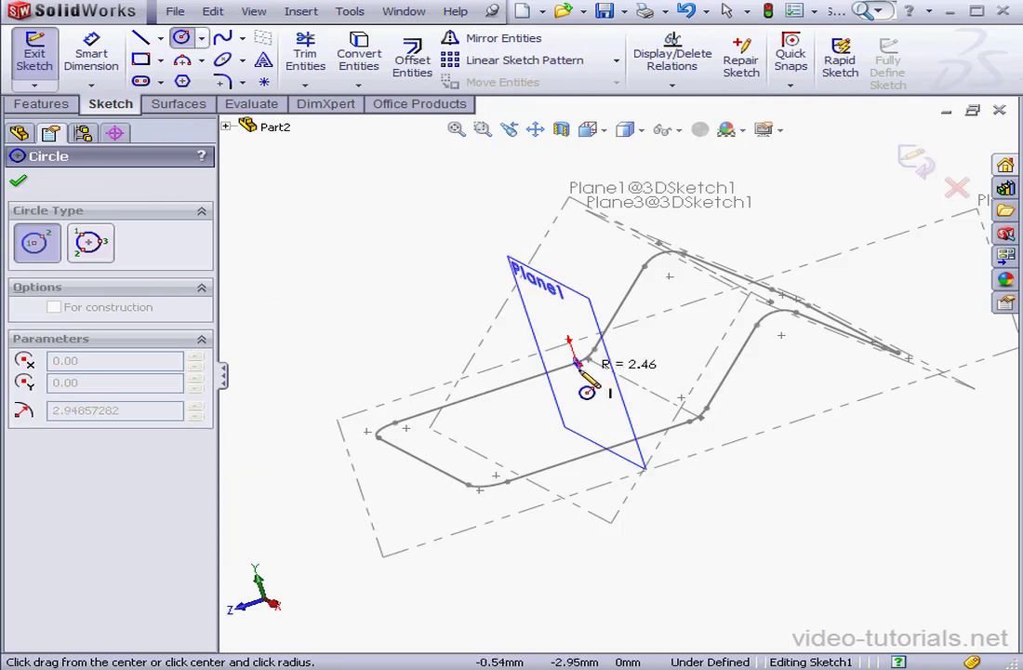
{"action": "left_click", "coordinate": [584, 386]}
Step: Dimension the circle's diameter at 10 mm
{"action": "left_click", "coordinate": [102, 61]}
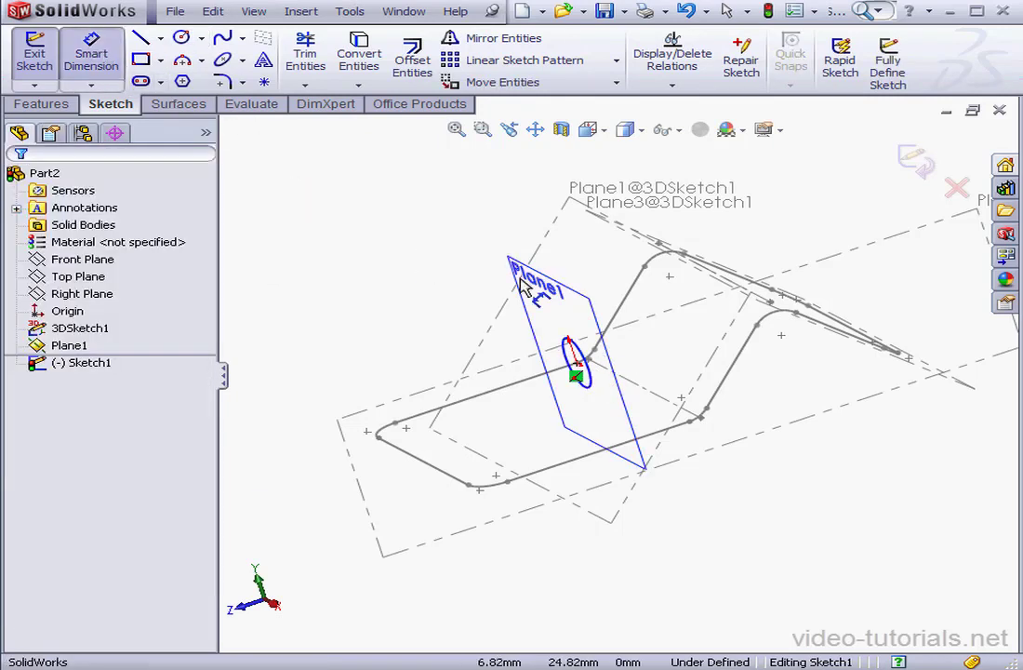
{"action": "left_click", "coordinate": [588, 381]}
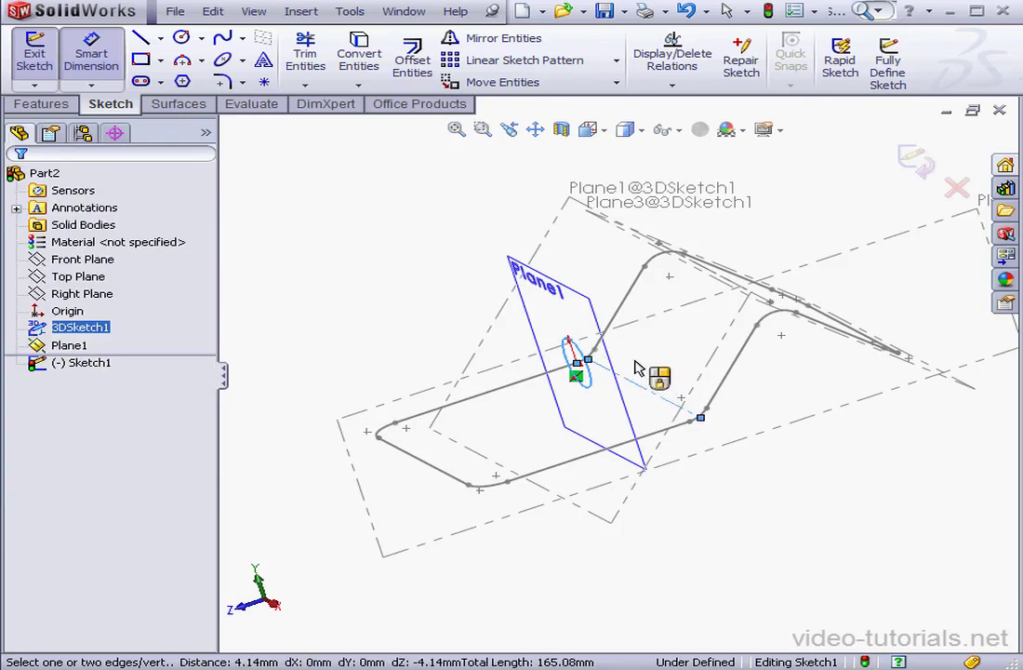
{"action": "left_click", "coordinate": [114, 72]}
{"action": "left_click", "coordinate": [111, 71]}
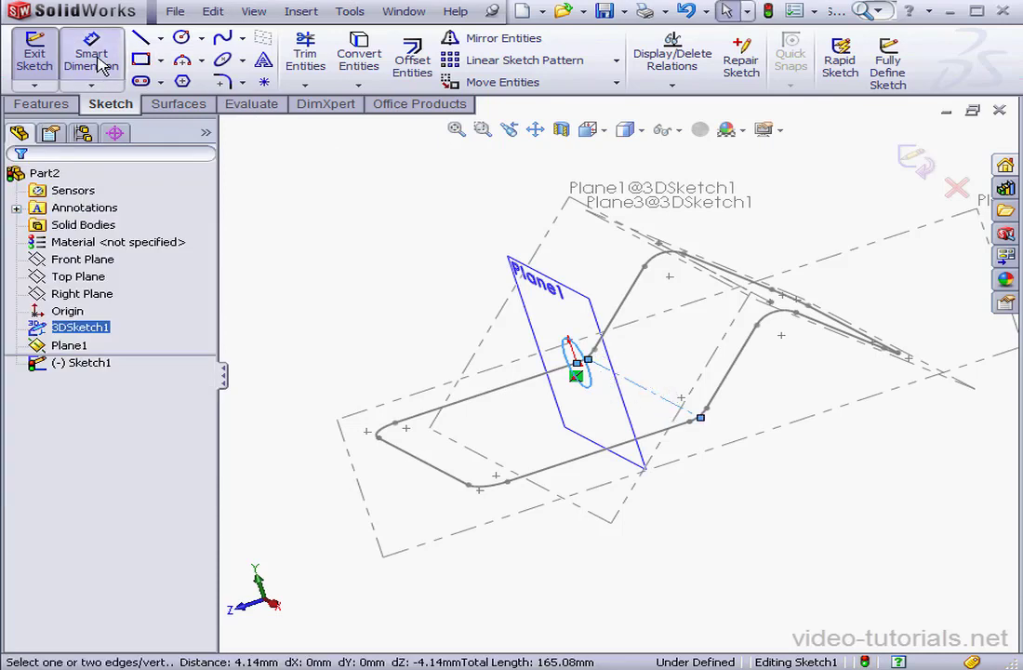
{"action": "left_click", "coordinate": [595, 393]}
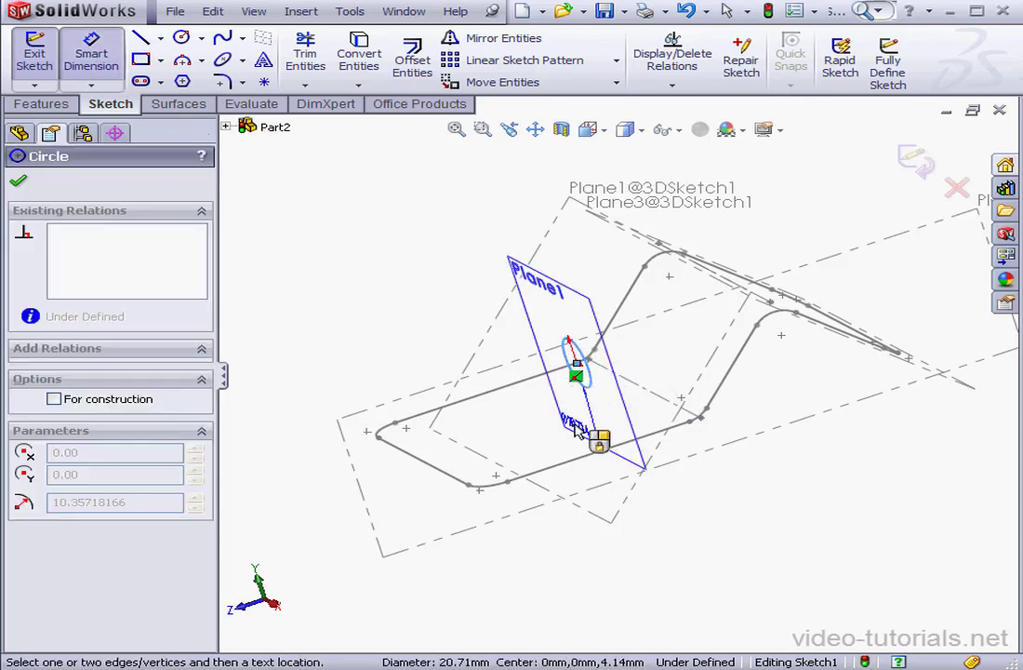
{"action": "left_click", "coordinate": [451, 394]}
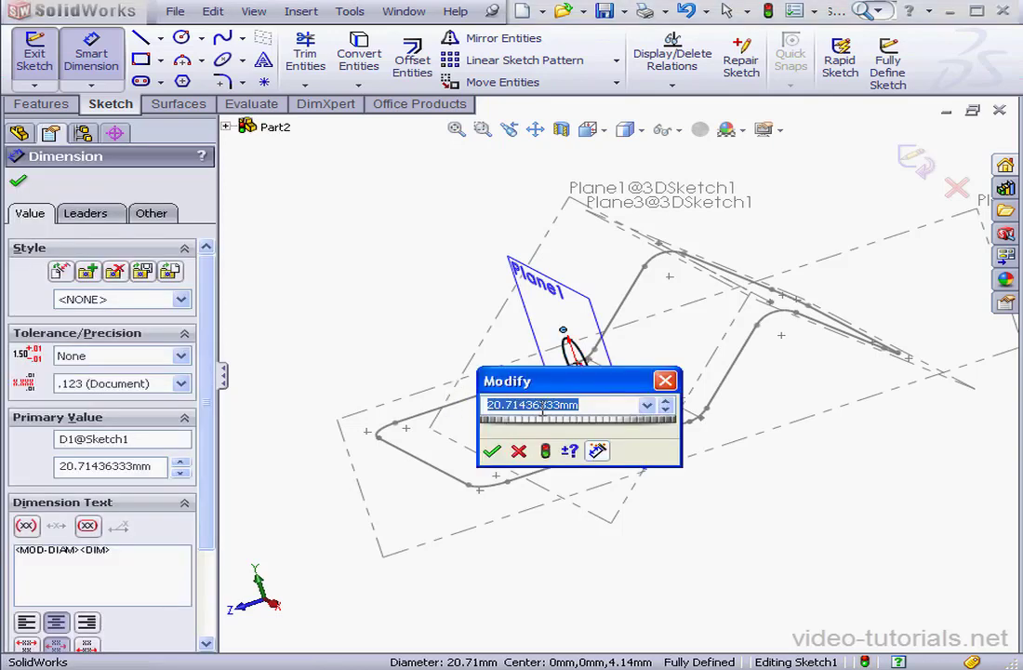
{"action": "type", "text": "10"}
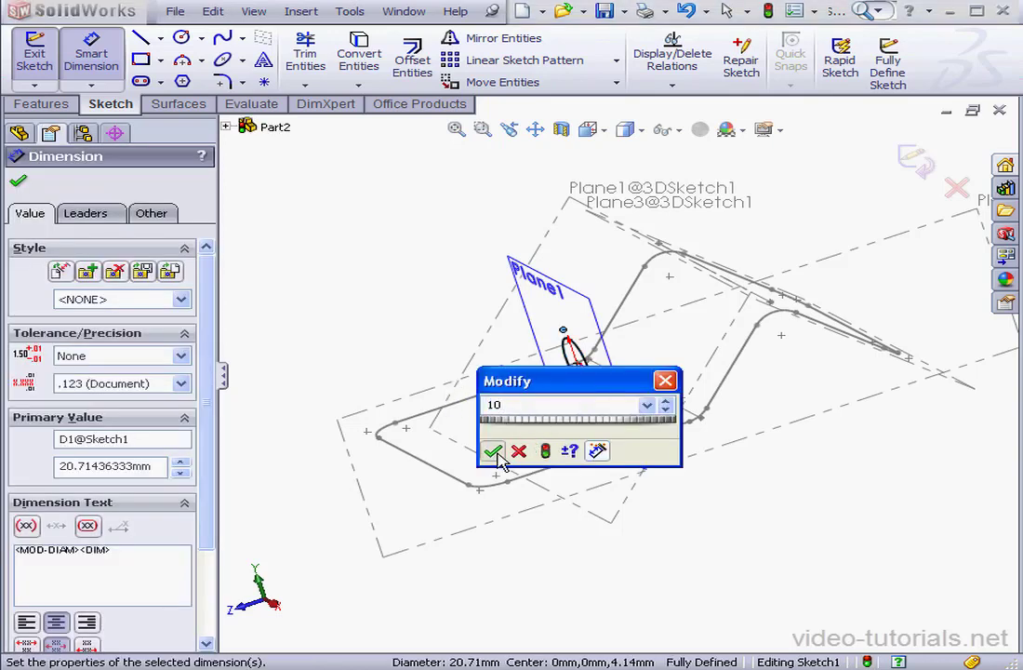
{"action": "left_click", "coordinate": [492, 451]}
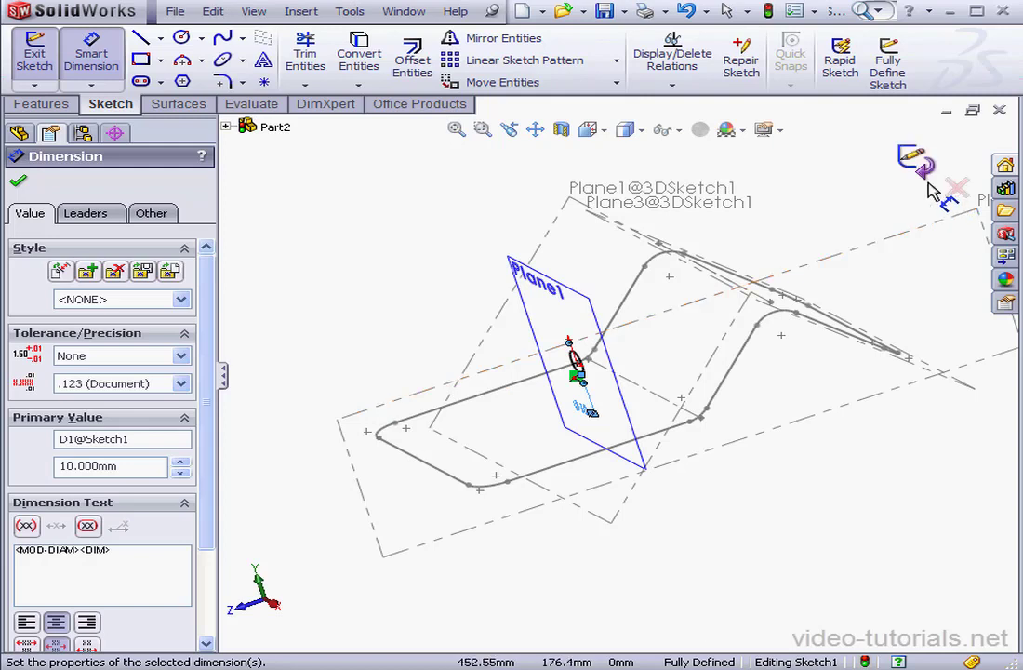
Step: Exit the circle sketch and hide its reference plane
{"action": "left_click", "coordinate": [919, 164]}
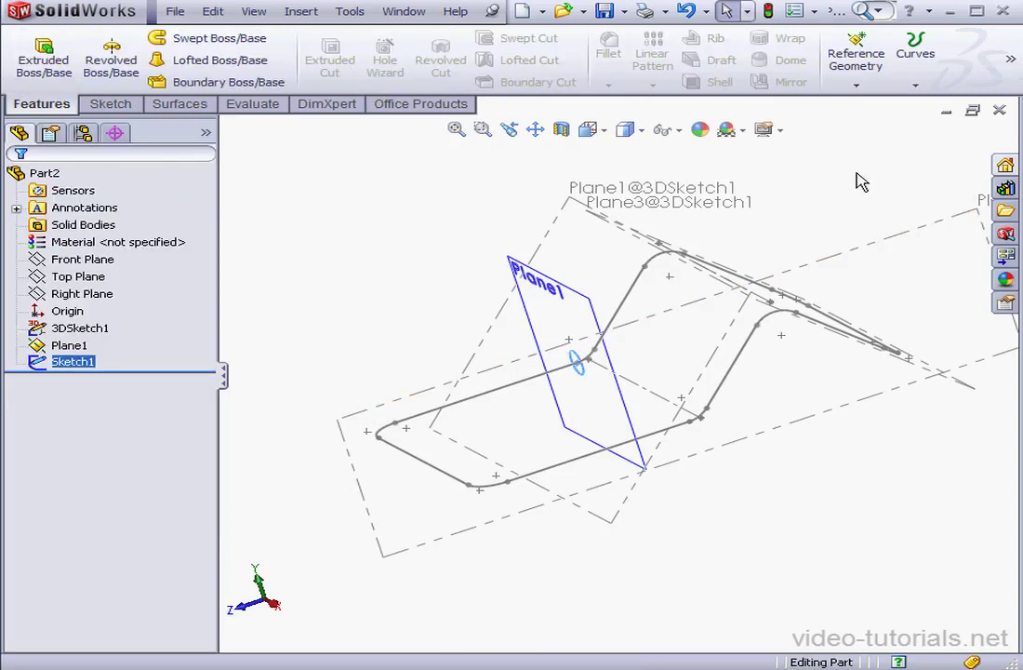
{"action": "right_click", "coordinate": [70, 345]}
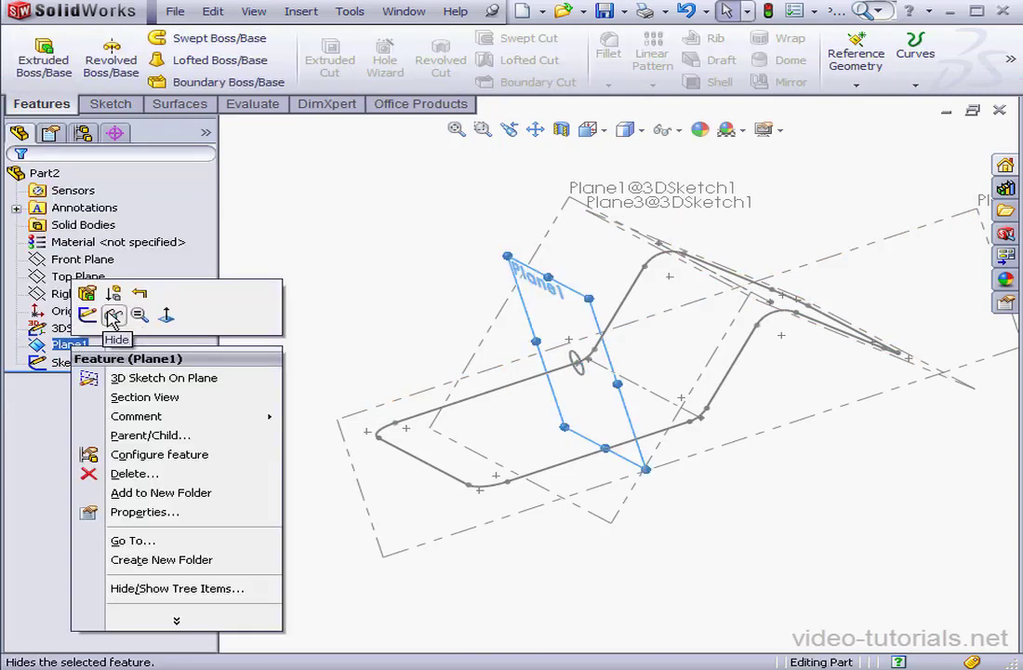
{"action": "left_click", "coordinate": [113, 315]}
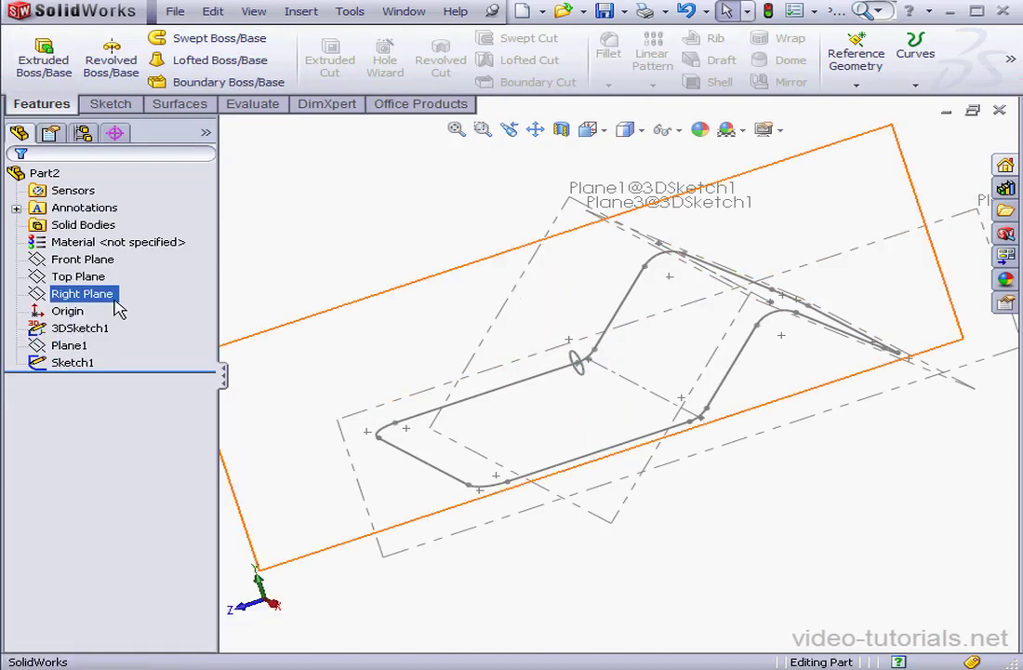
Step: Create a swept surface using the circle sketch as the profile and the filleted 3D sketch as the path
{"action": "left_click", "coordinate": [191, 104]}
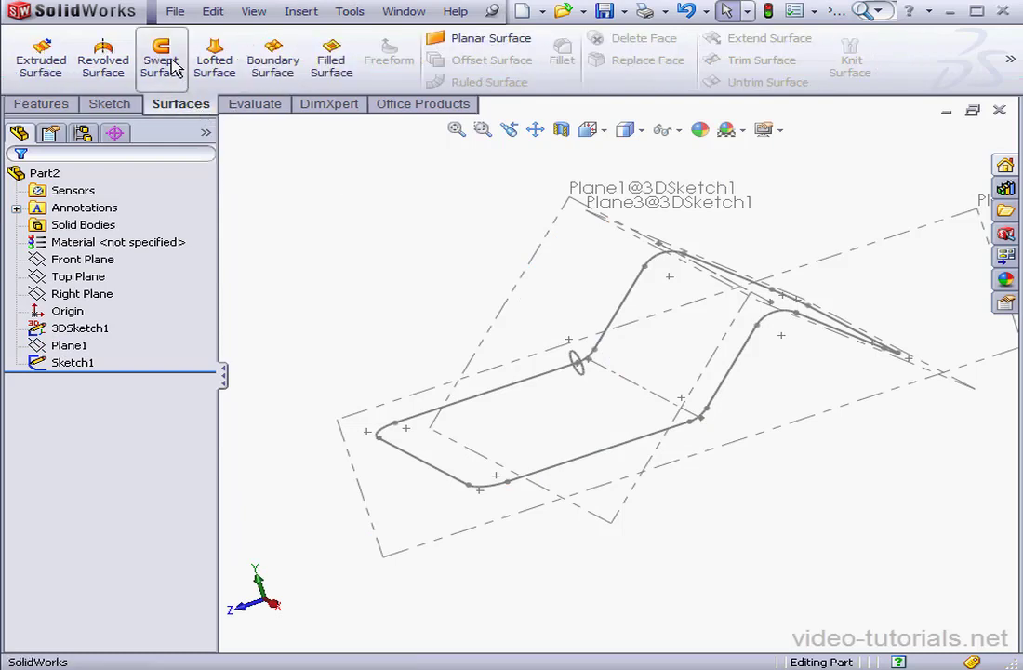
{"action": "left_click", "coordinate": [161, 60]}
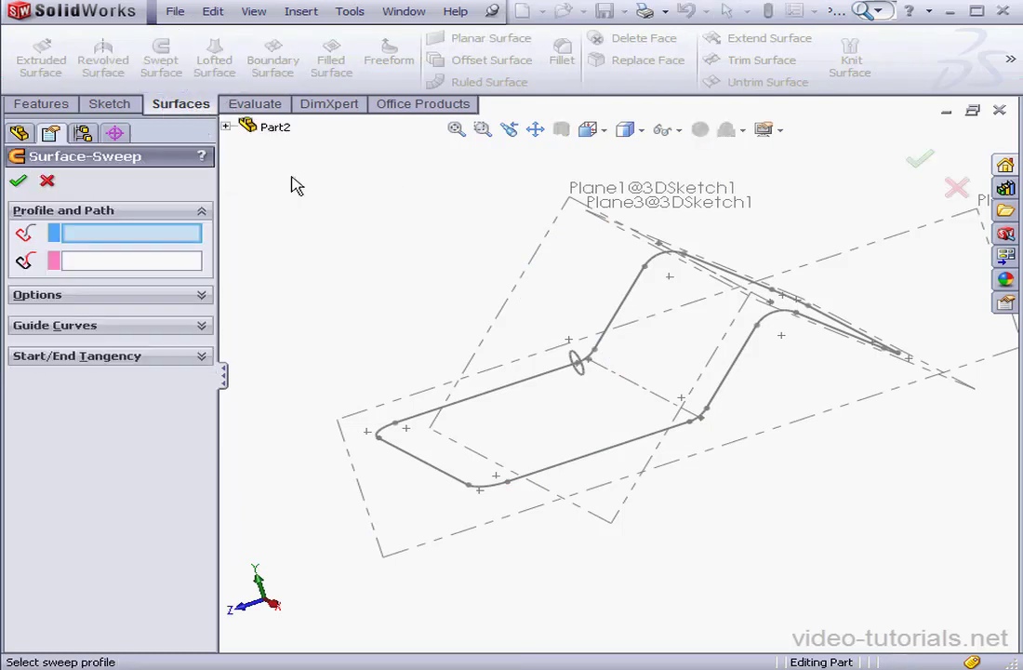
{"action": "left_click", "coordinate": [583, 374]}
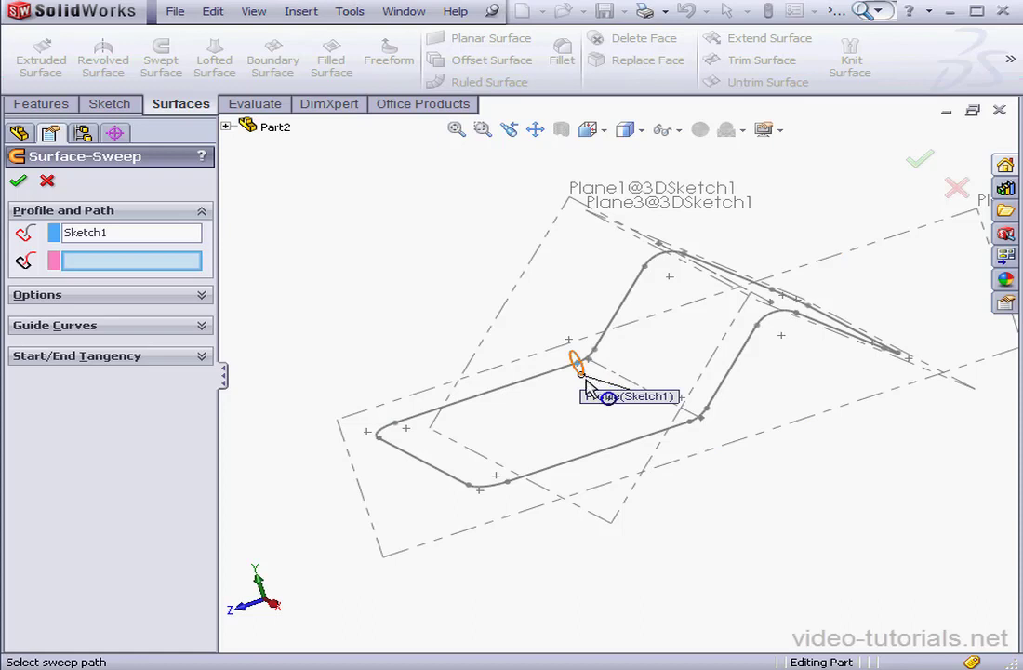
{"action": "left_click", "coordinate": [524, 381]}
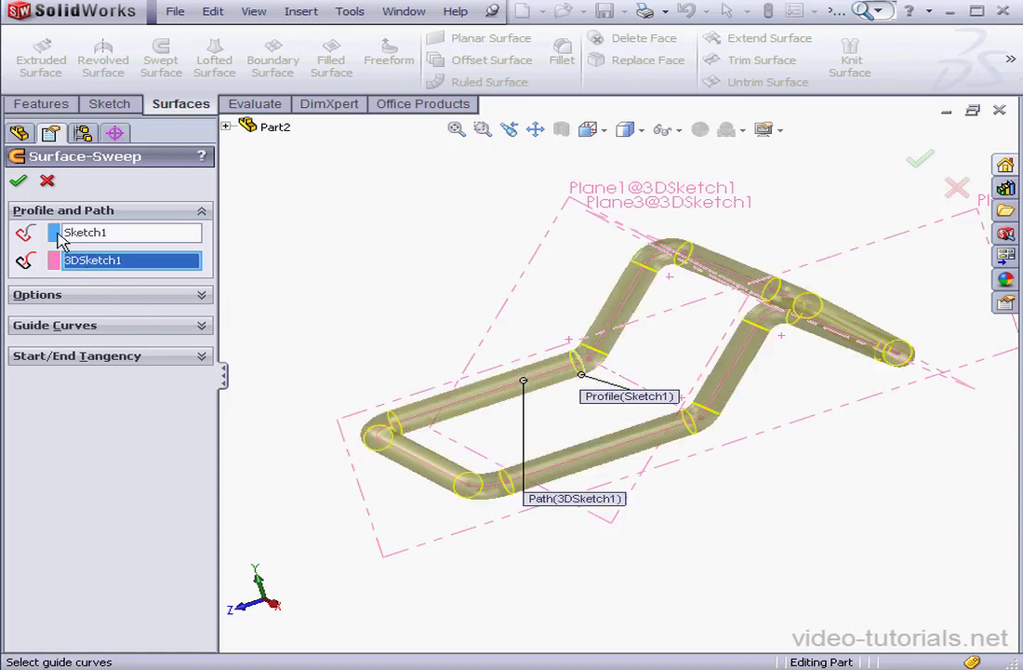
{"action": "left_click", "coordinate": [17, 180]}
{"action": "middle_click_drag", "start_coordinate": [582, 342], "coordinate": [648, 402]}
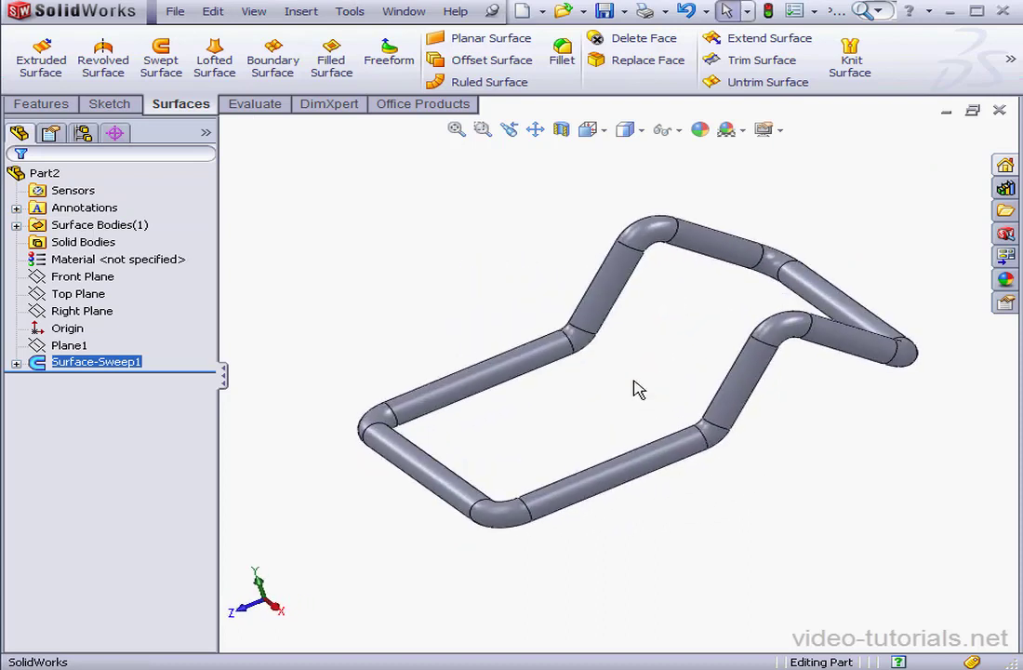